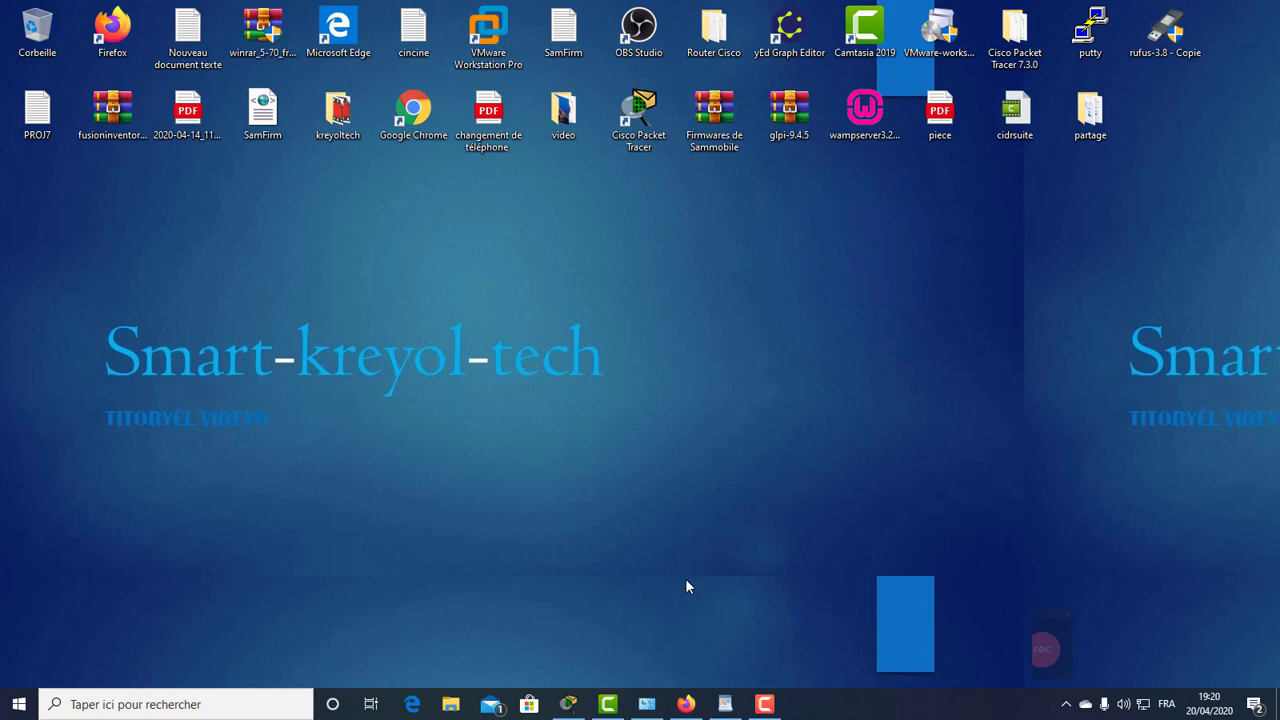
pyautogui.click(569, 705)
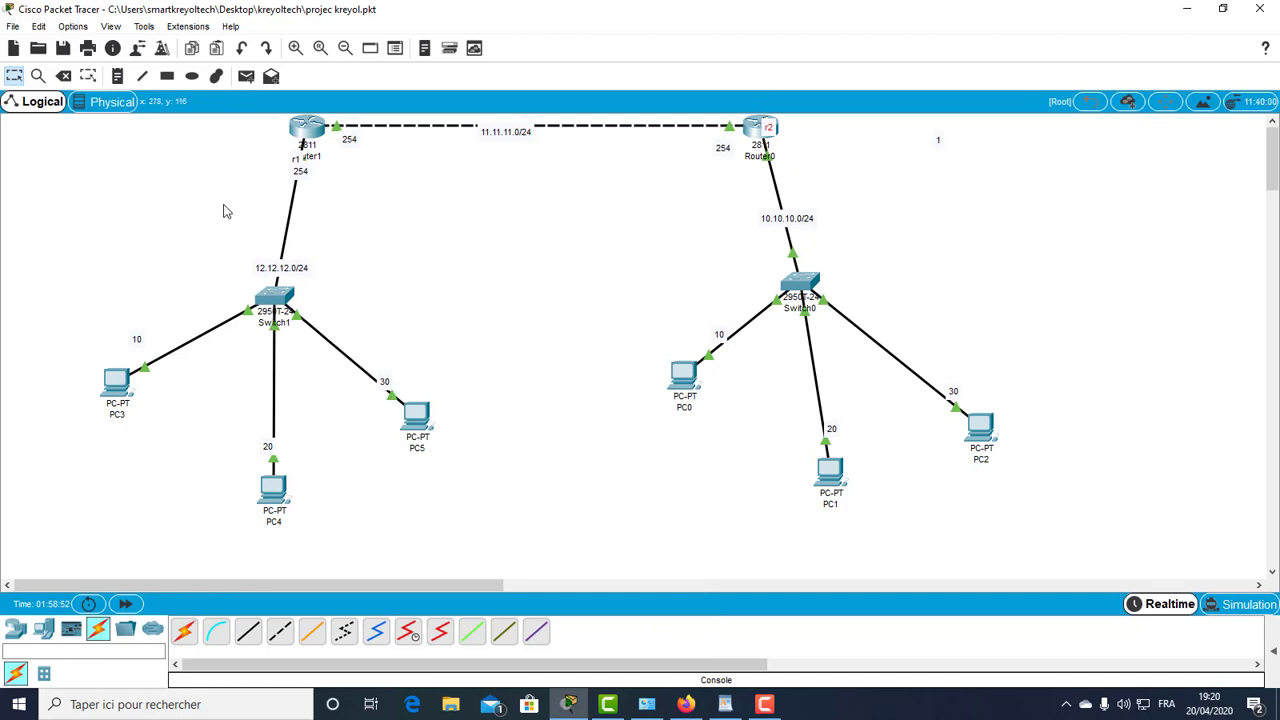
pyautogui.moveTo(147, 222); pyautogui.dragTo(290, 355)
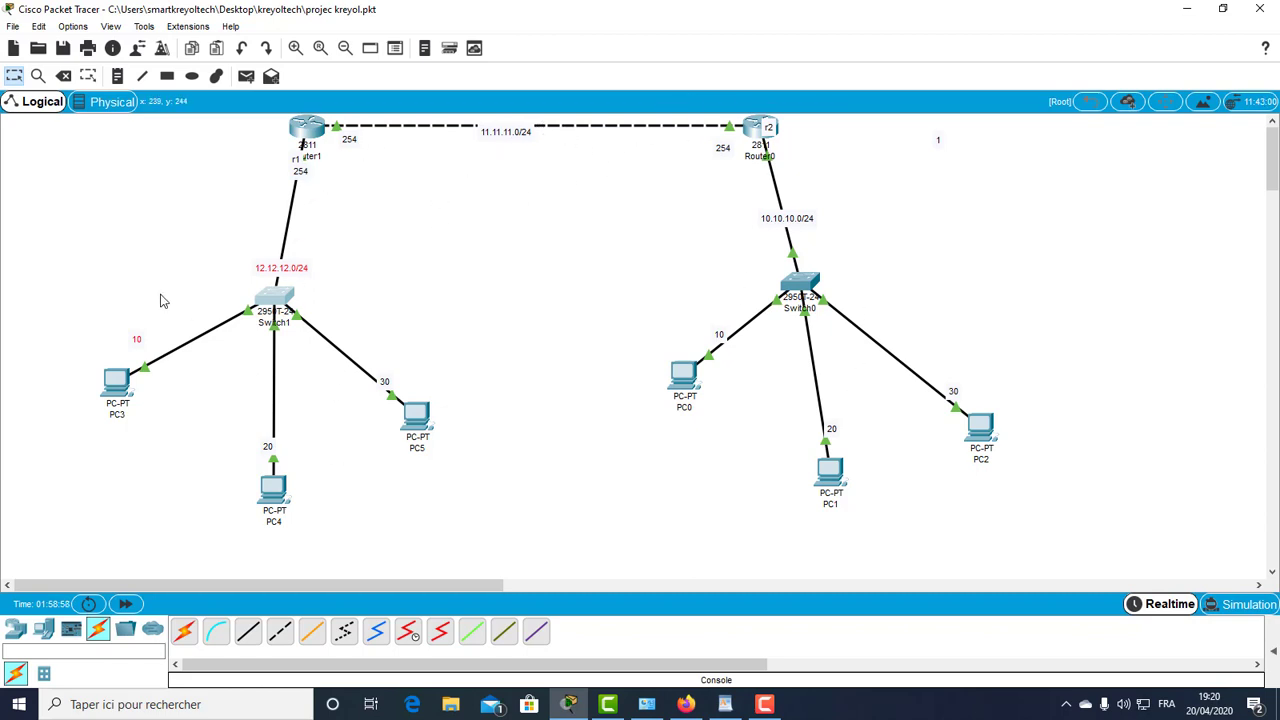
pyautogui.moveTo(83, 275)
pyautogui.mouseDown()
pyautogui.moveTo(259, 396)
pyautogui.moveTo(432, 550)
pyautogui.mouseUp()
pyautogui.moveTo(685, 272)
pyautogui.mouseDown()
pyautogui.moveTo(878, 467)
pyautogui.moveTo(1014, 570)
pyautogui.mouseUp()
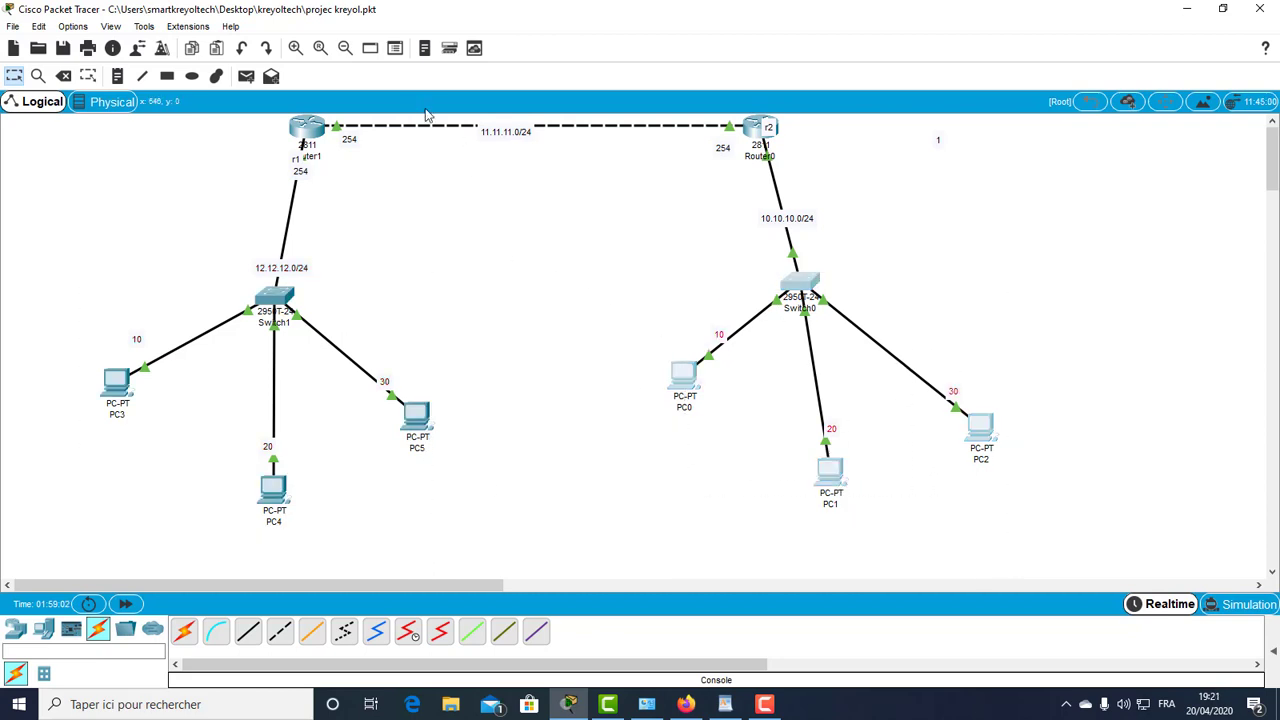
pyautogui.moveTo(570, 182); pyautogui.dragTo(418, 118)
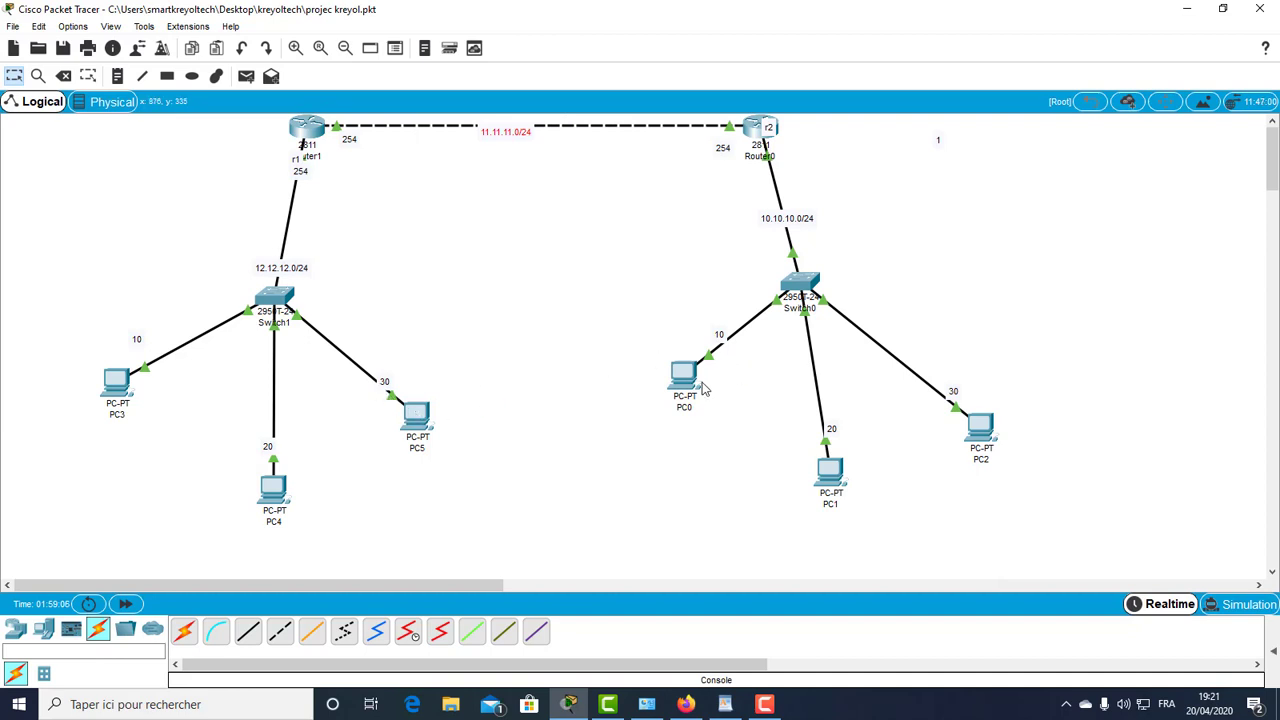
pyautogui.moveTo(684, 376)
pyautogui.moveTo(505, 138); pyautogui.dragTo(502, 136)
pyautogui.moveTo(289, 220)
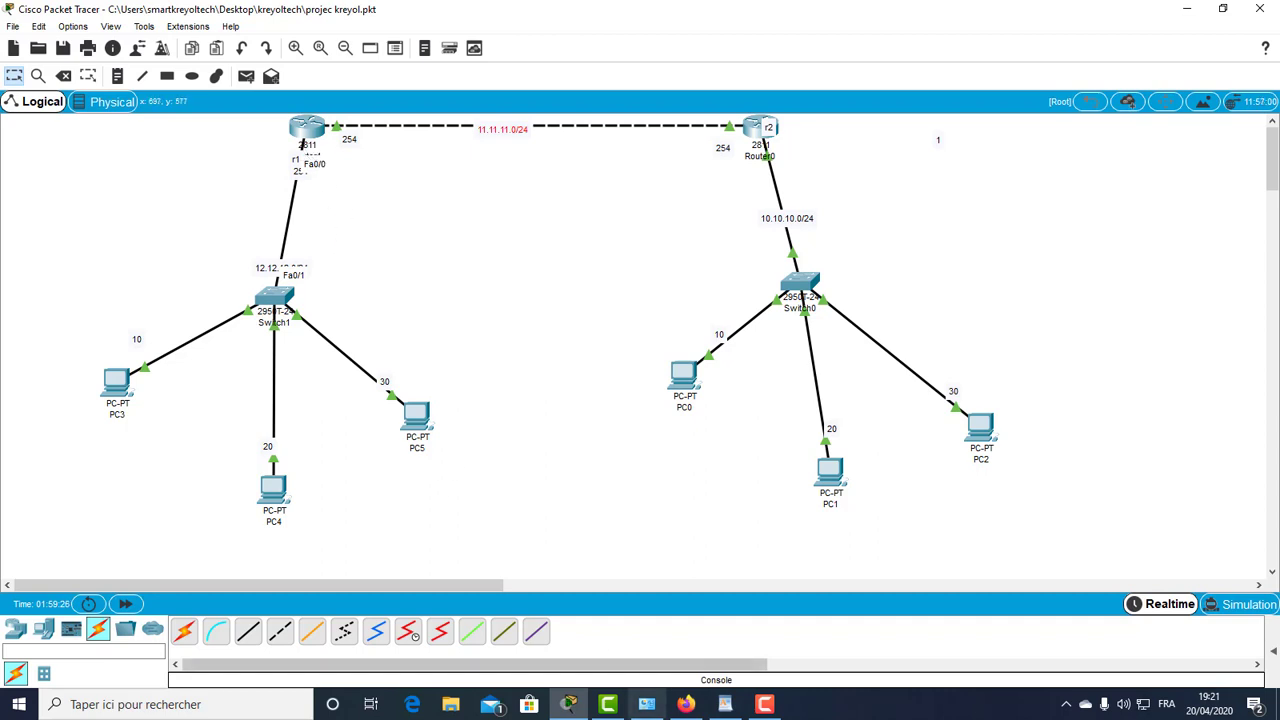
# - Scroll the 'routage statik et securite' notes in WordPad up to the red title line
pyautogui.click(725, 704)
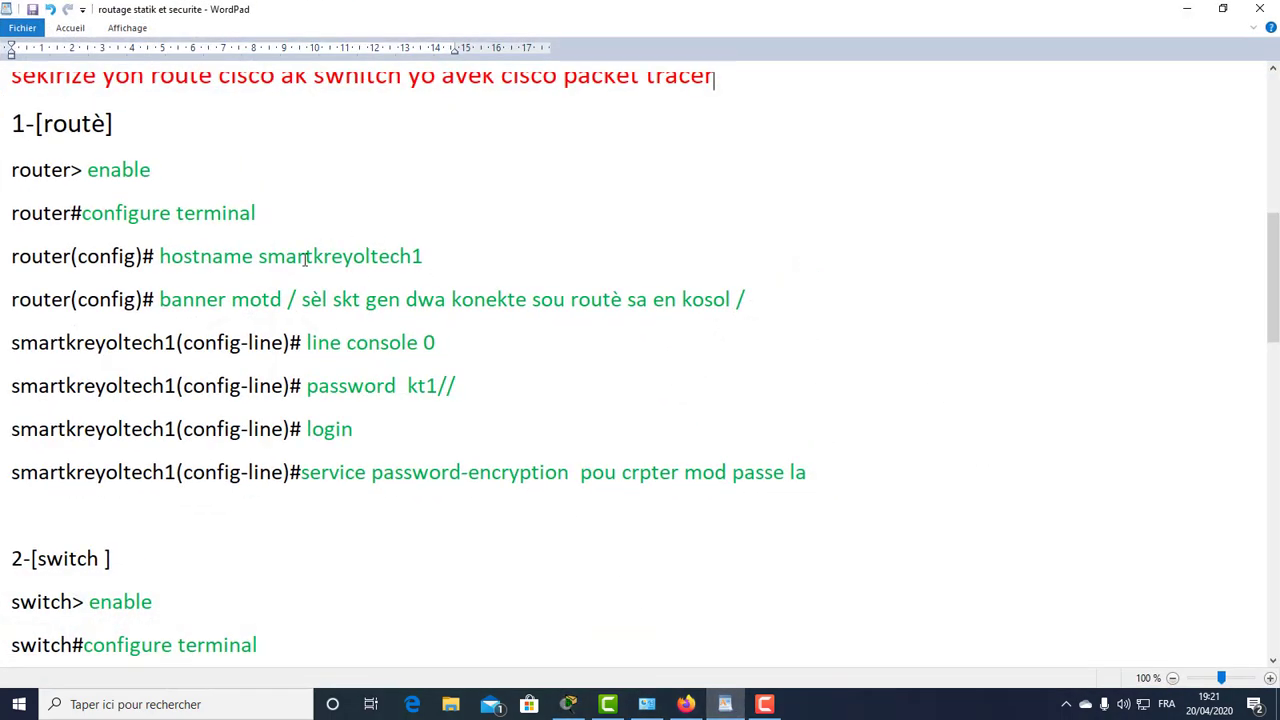
pyautogui.scroll(2, 273, 277)
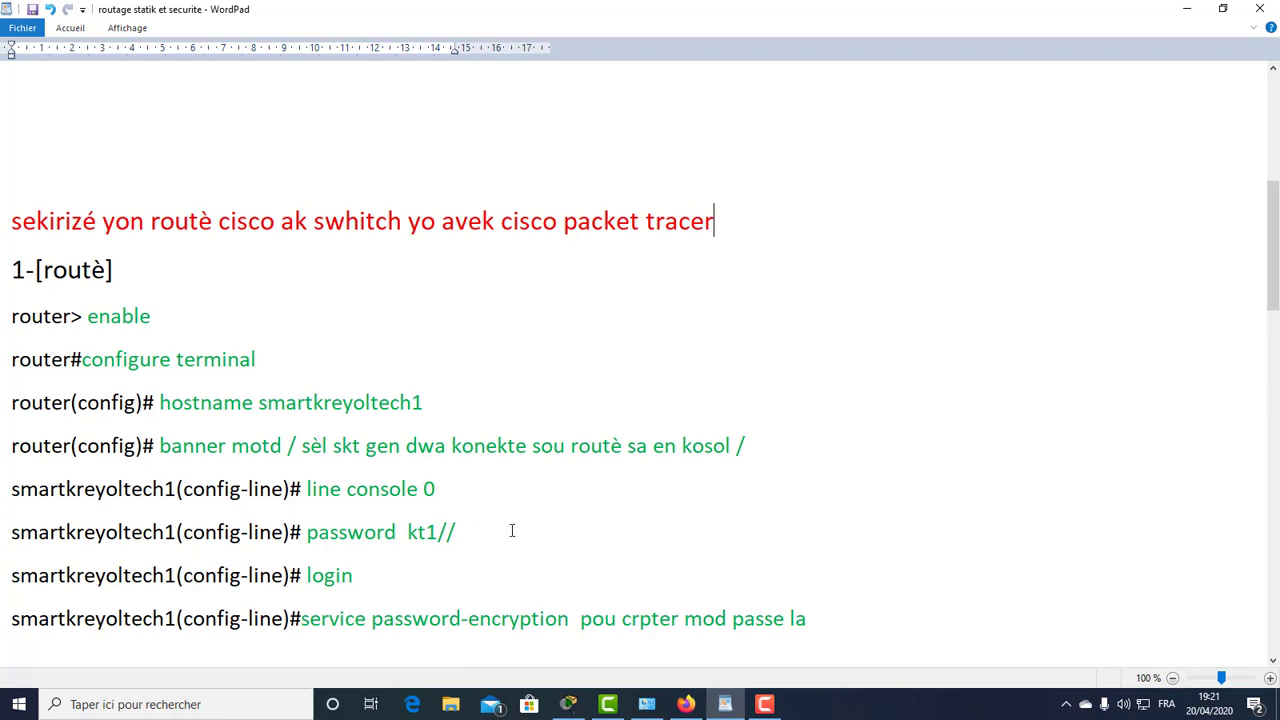
pyautogui.click(764, 704)
pyautogui.click(770, 705)
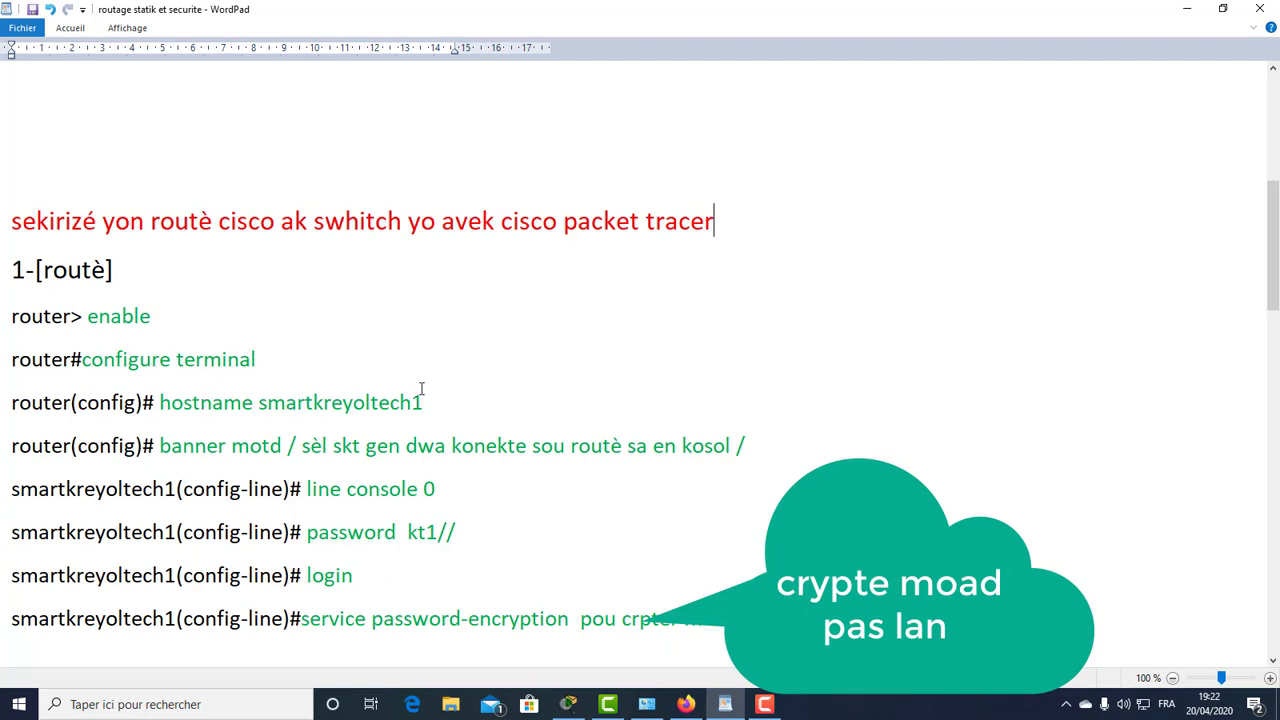
# - Highlight the hostname smartkreyoltech1 and banner motd commands in the notes, then return to Packet Tracer
pyautogui.doubleClick(358, 402)
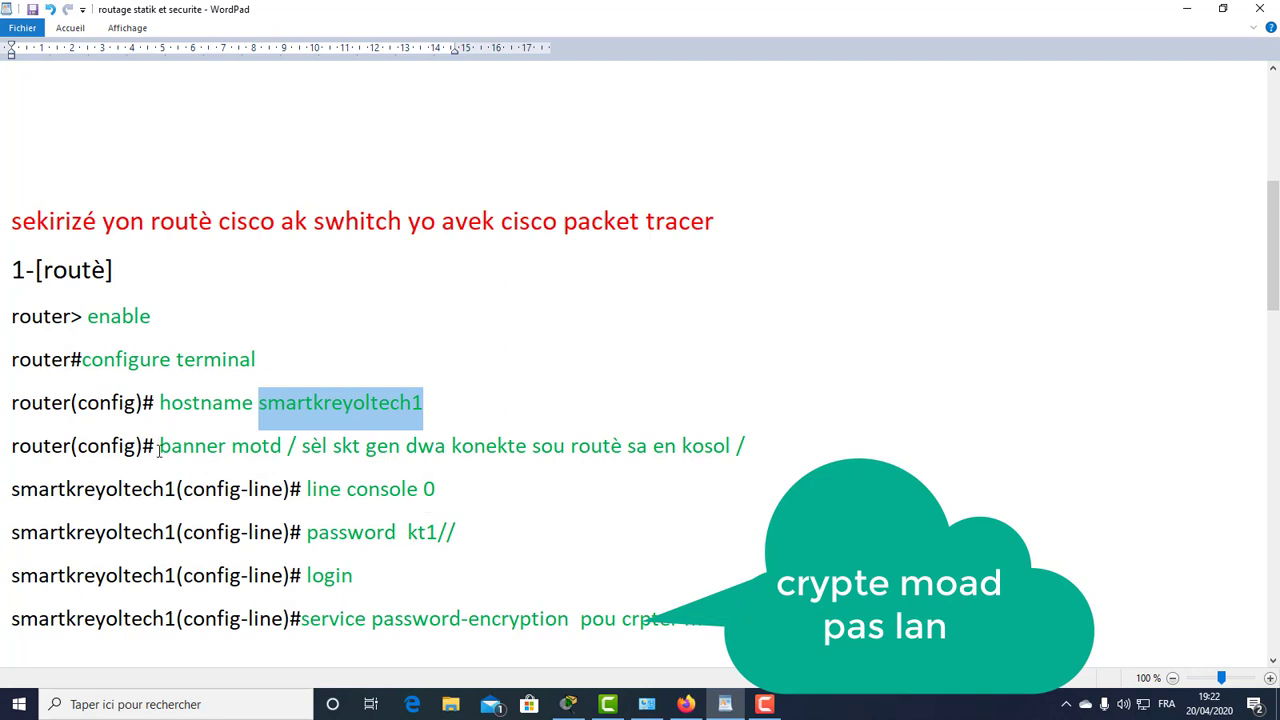
pyautogui.moveTo(159, 450); pyautogui.dragTo(287, 440)
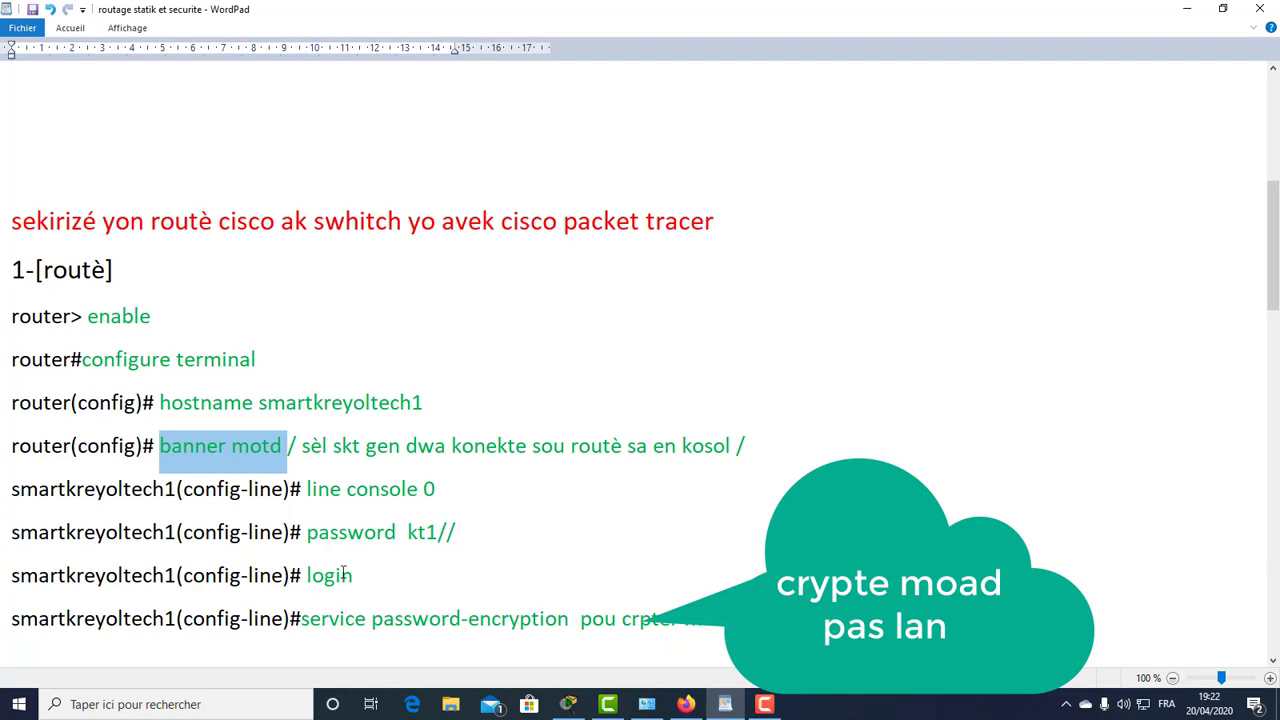
pyautogui.scroll(-1, 350, 607)
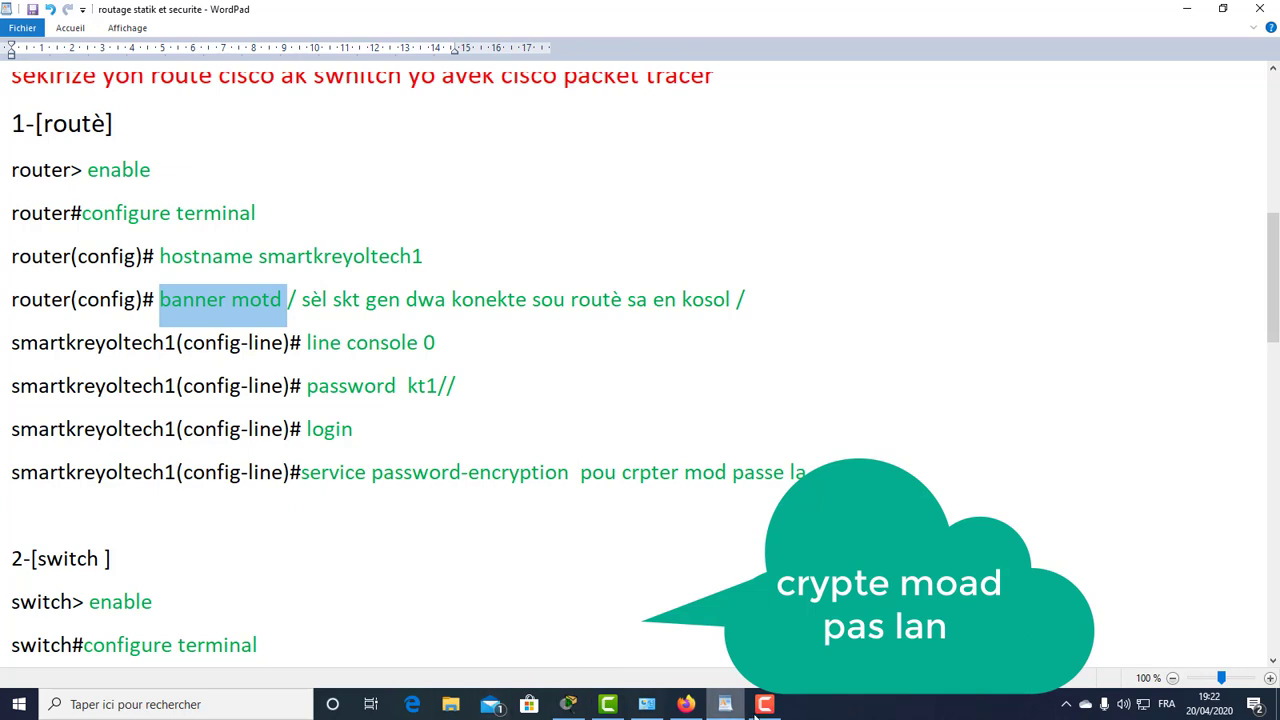
pyautogui.click(568, 704)
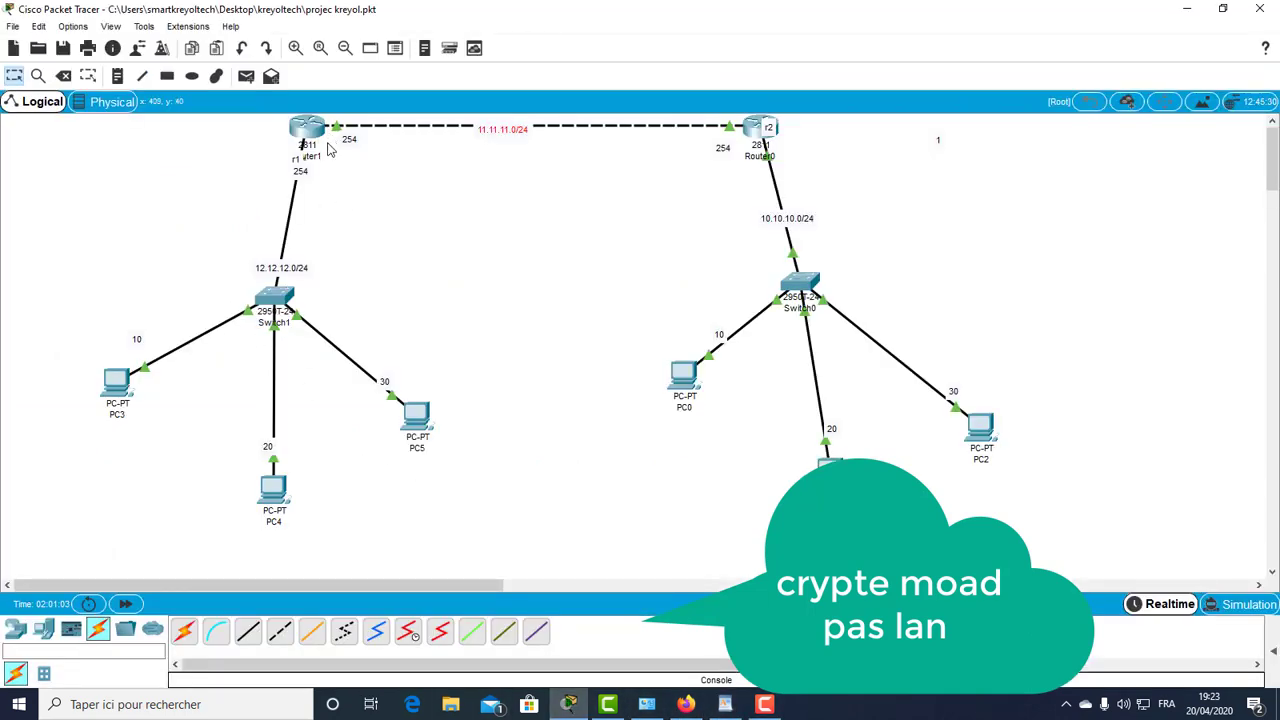
# - Add Laptop3 and connect it by console cable to Router1's console port
pyautogui.click(45, 628)
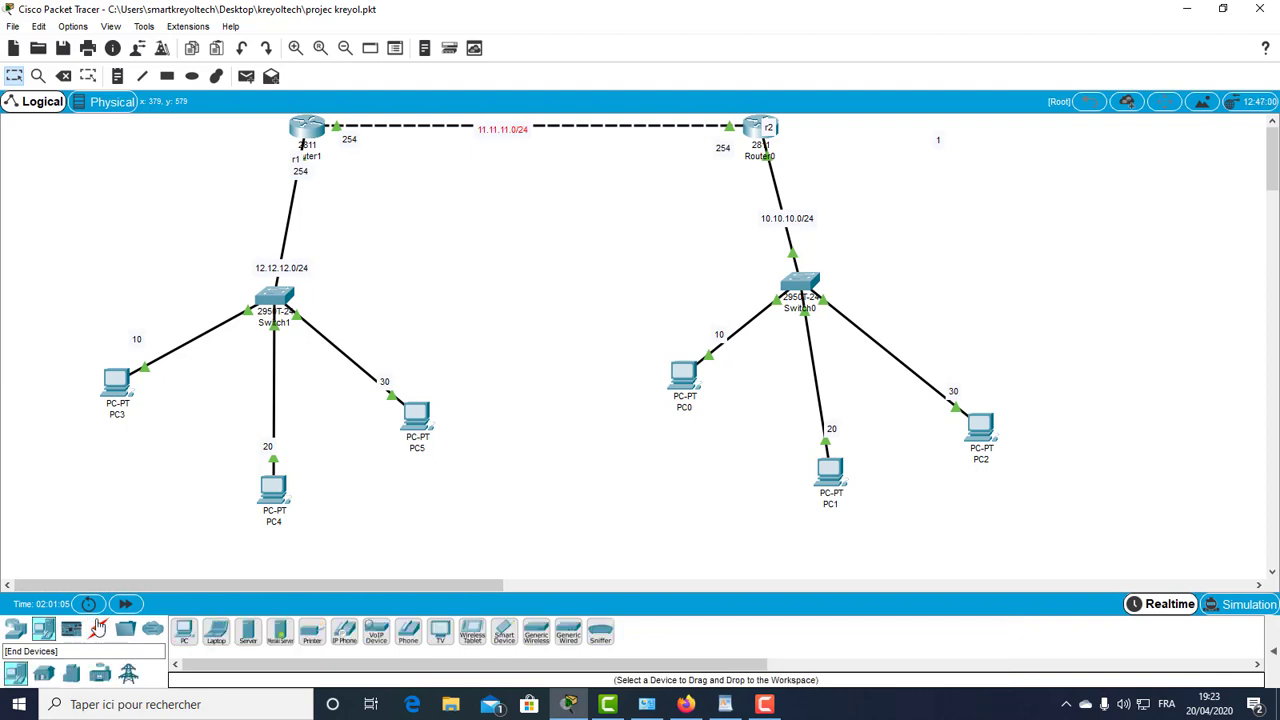
pyautogui.click(216, 630)
pyautogui.click(480, 250)
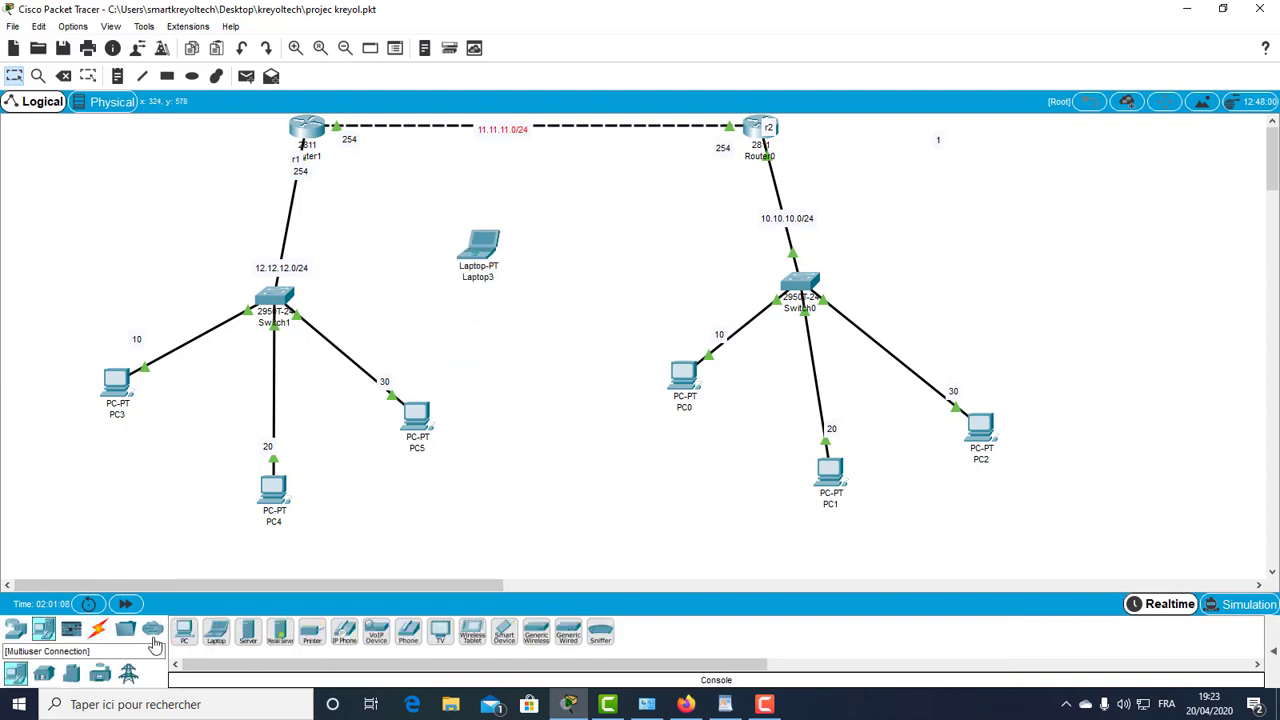
pyautogui.click(97, 628)
pyautogui.click(216, 630)
pyautogui.click(484, 245)
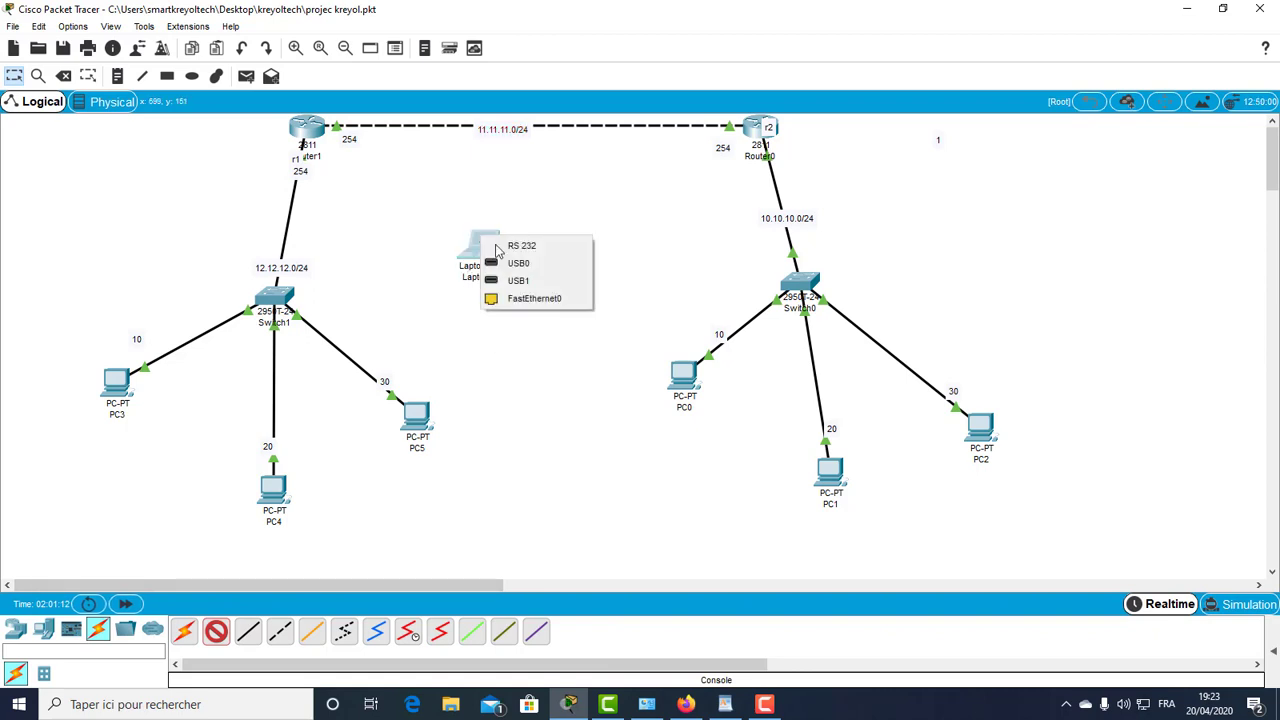
pyautogui.click(522, 246)
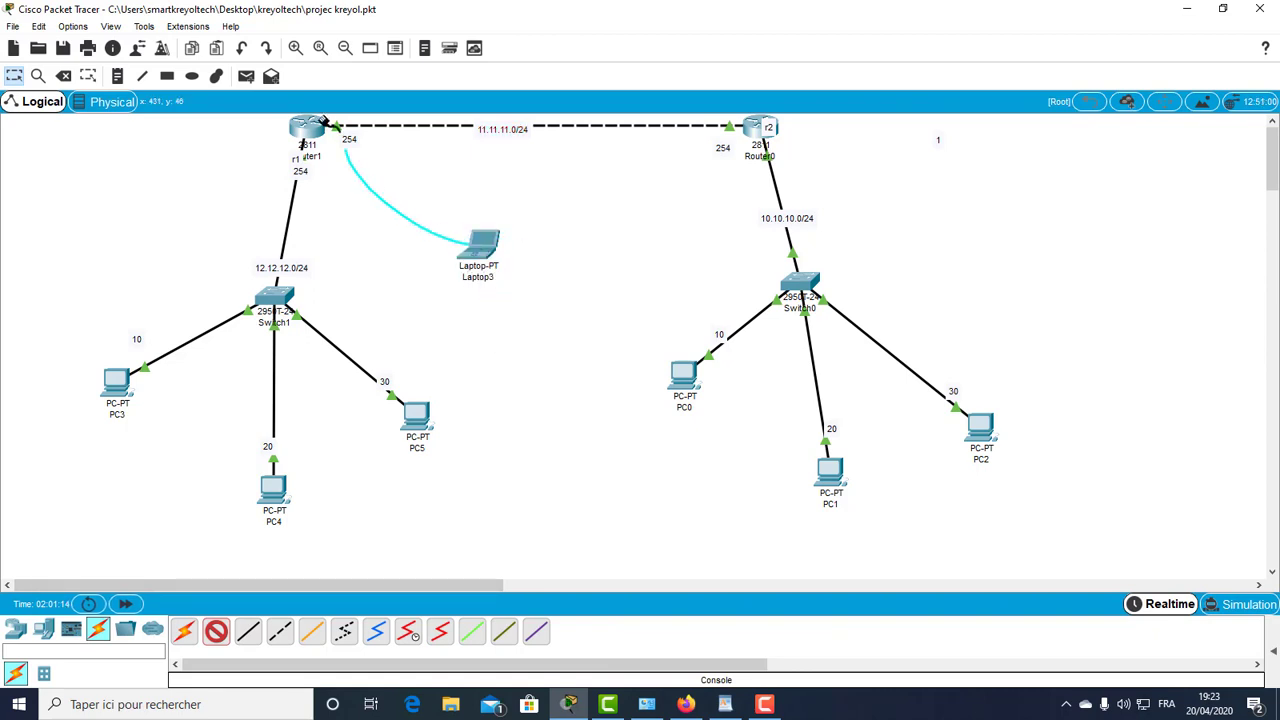
pyautogui.click(312, 133)
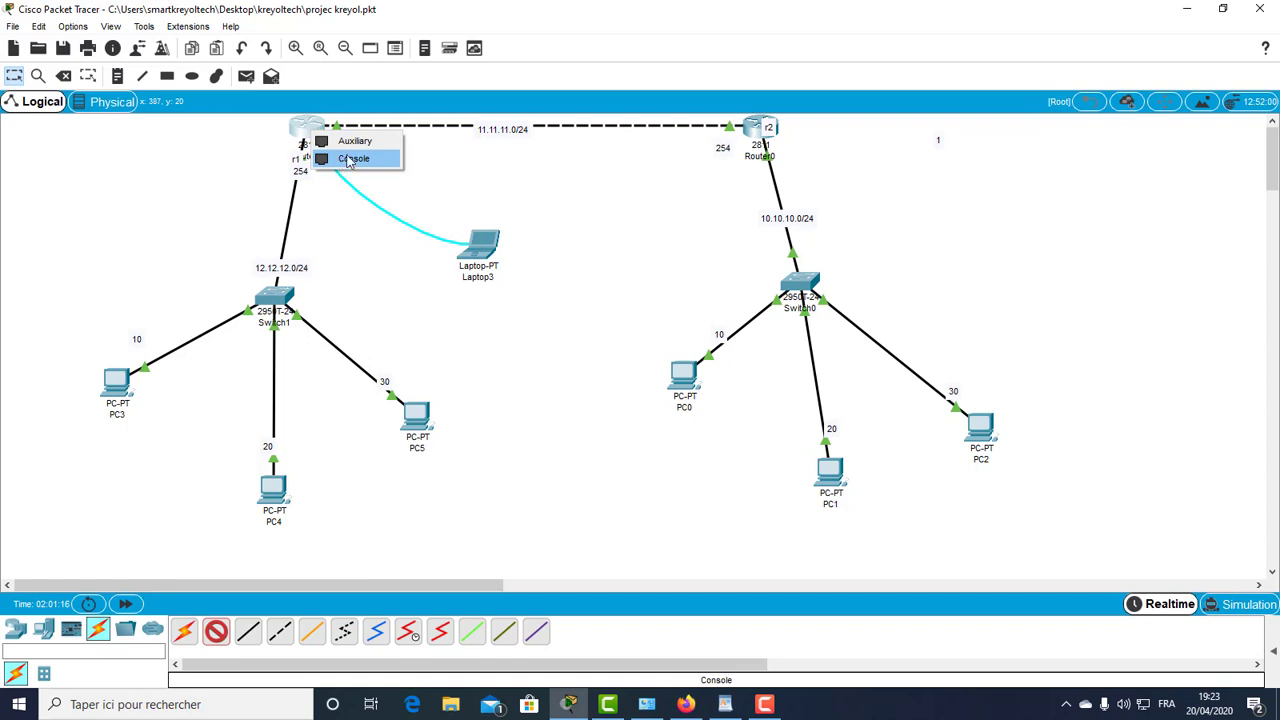
pyautogui.click(350, 160)
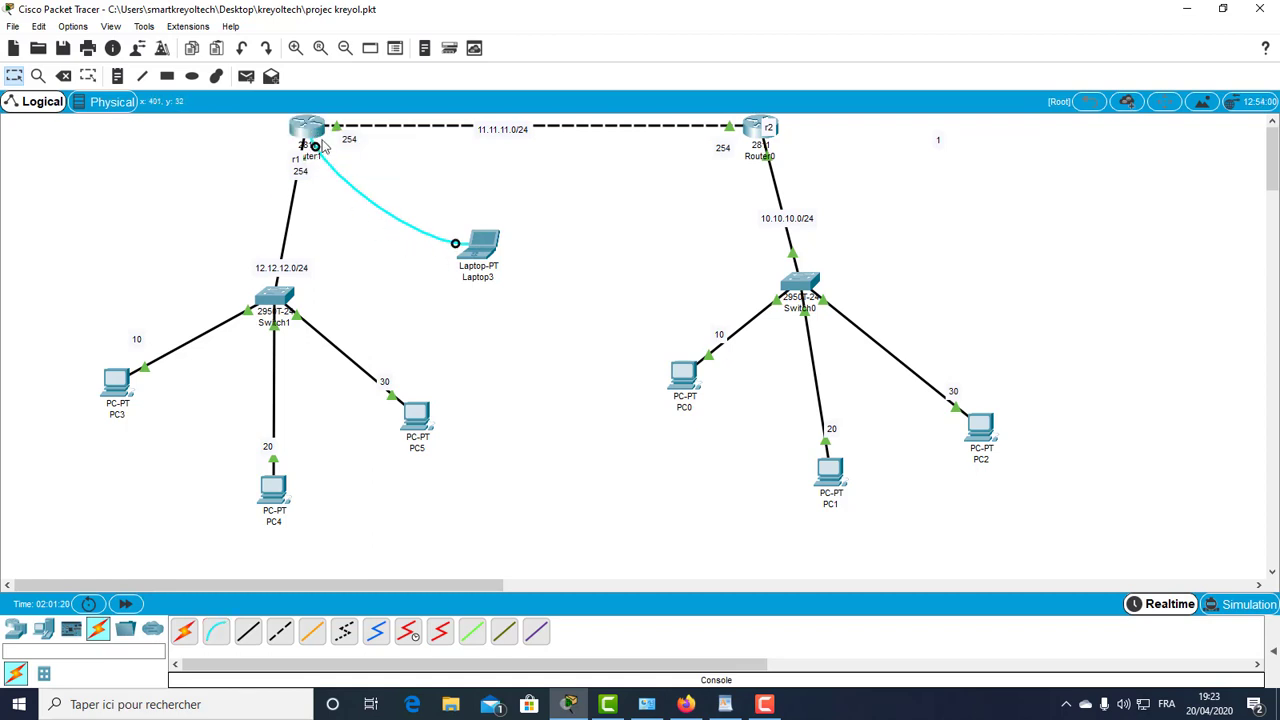
# - Start Laptop3's Terminal session with the default port settings
pyautogui.click(484, 246)
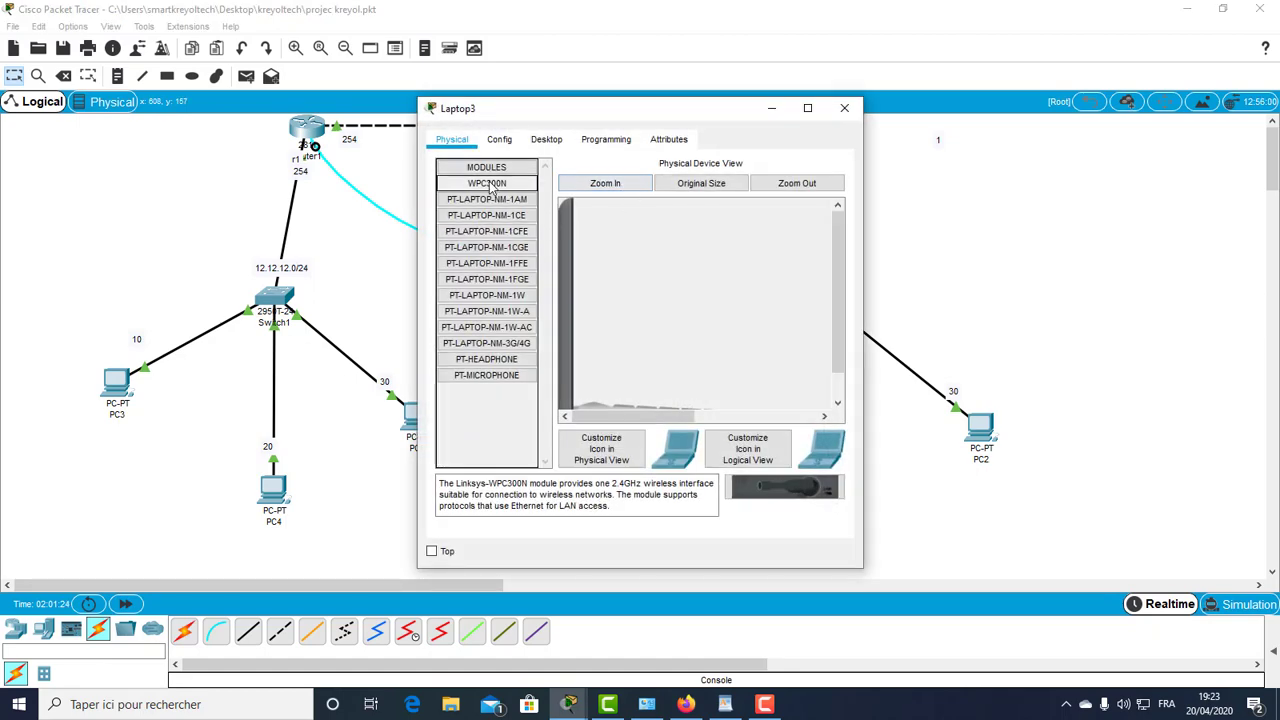
pyautogui.click(546, 139)
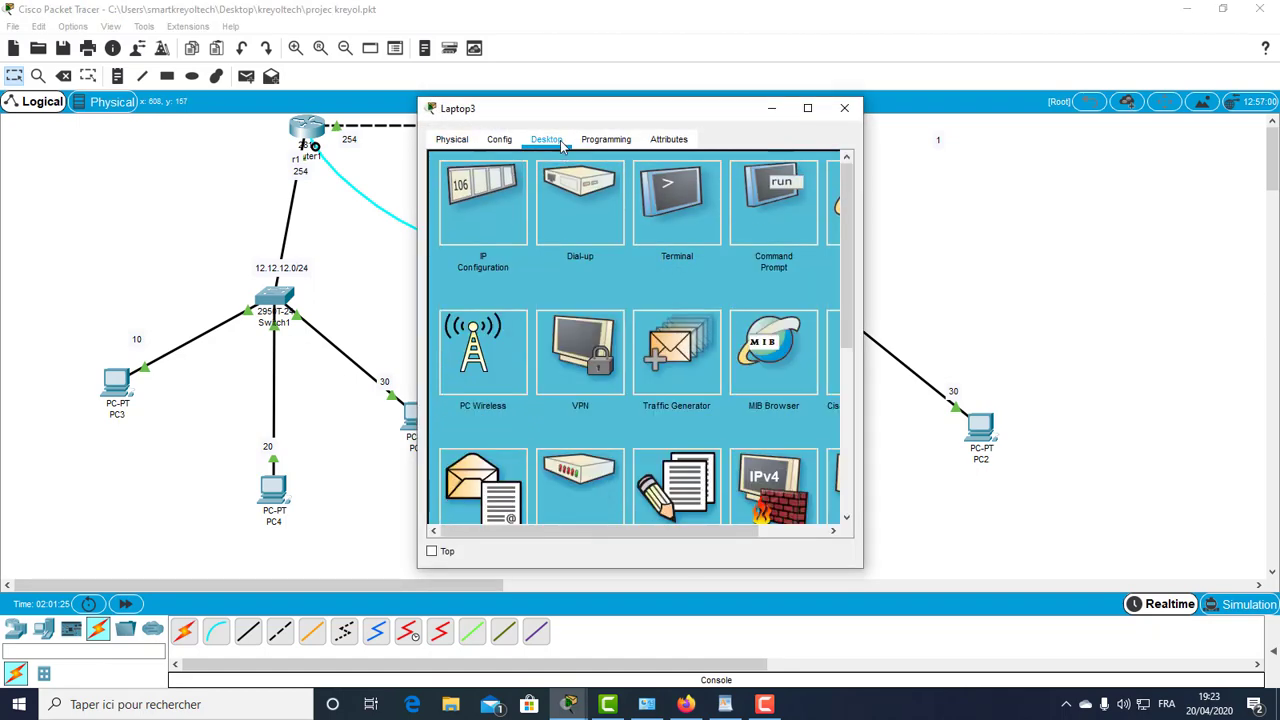
pyautogui.click(700, 220)
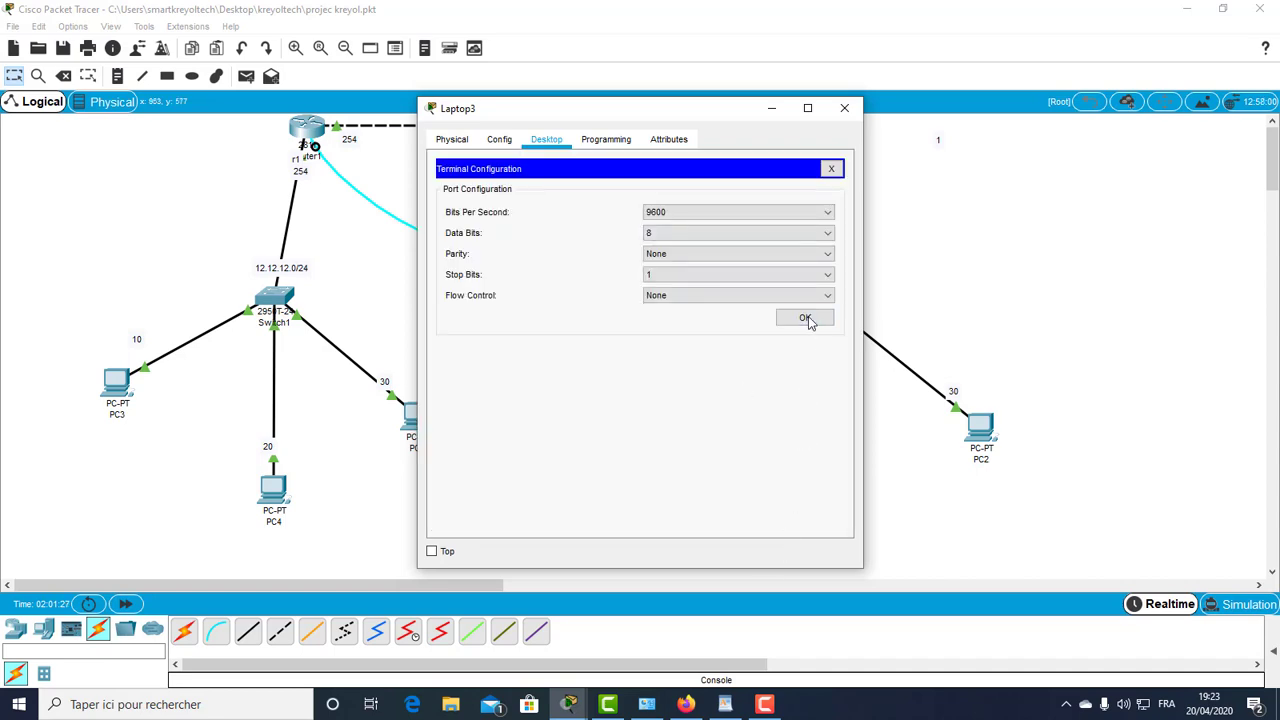
pyautogui.click(805, 318)
# - In a full-screen terminal, enter privileged mode and page through the router's running-config
pyautogui.click(808, 108)
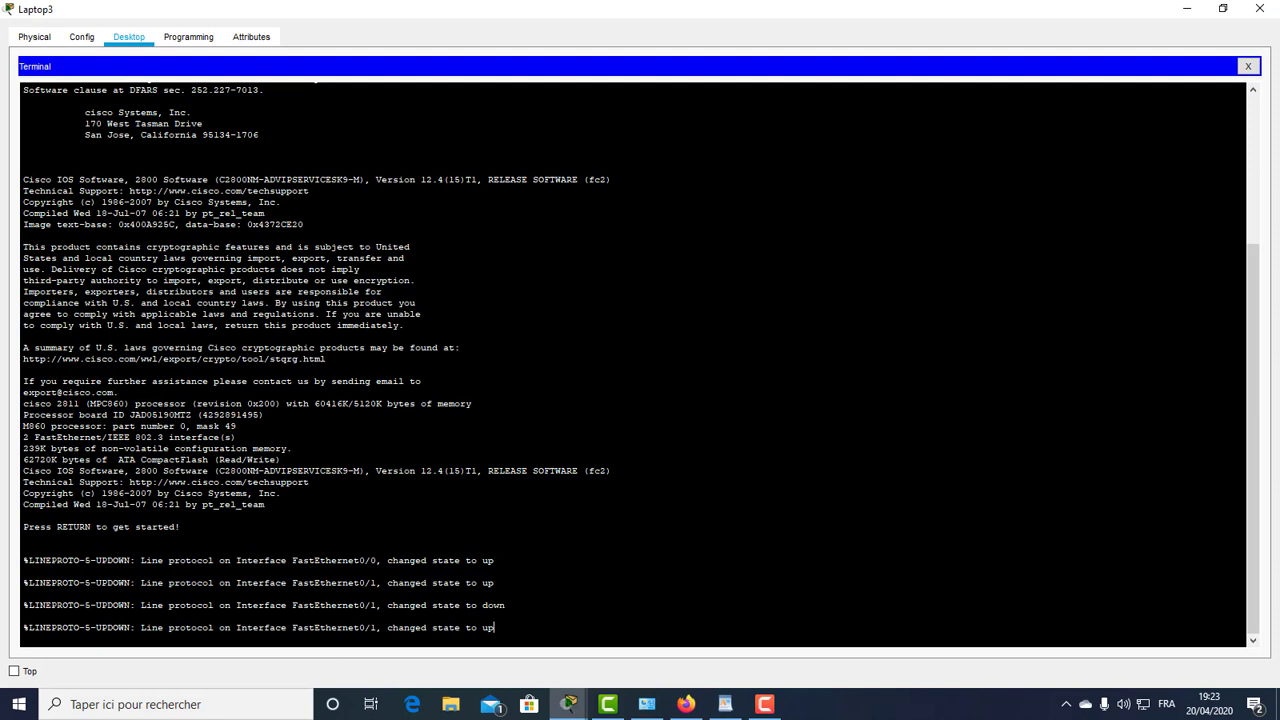
pyautogui.press('Return')
pyautogui.press('Return')
pyautogui.press('Return')
pyautogui.press('Return')
pyautogui.press('Return')
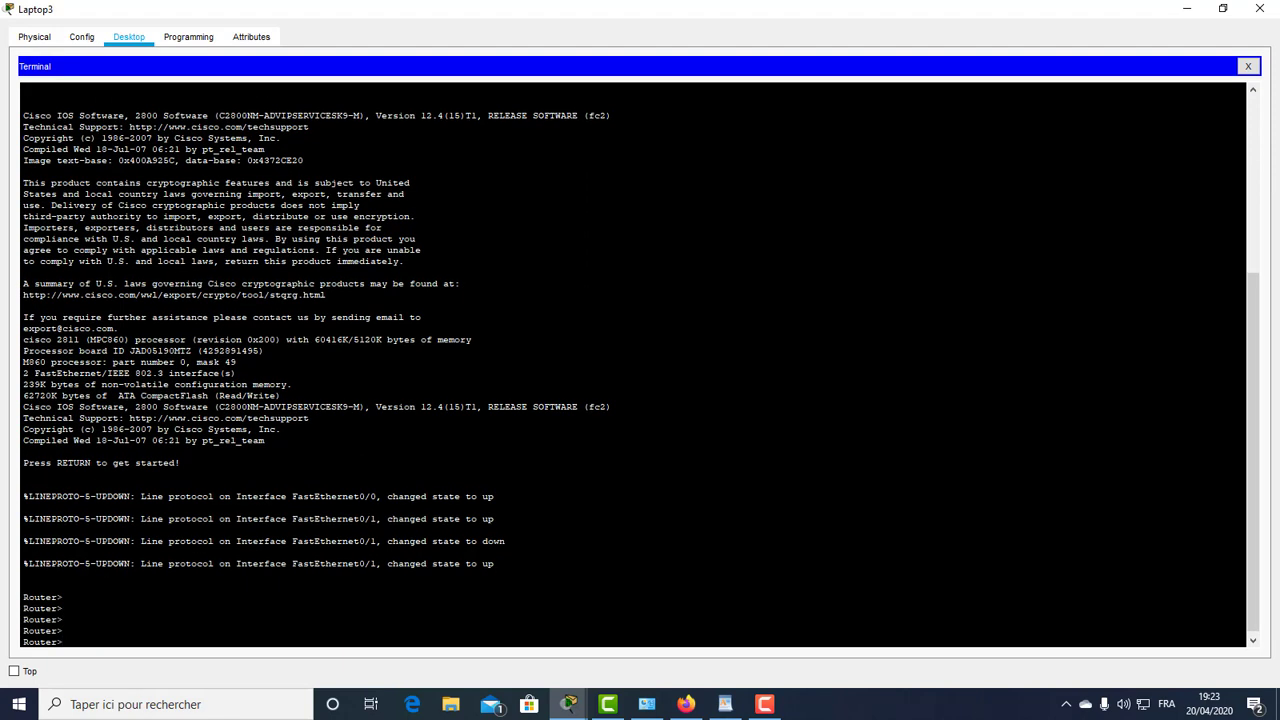
pyautogui.write('en')
pyautogui.write('able')
pyautogui.press('Return')
pyautogui.press('Return')
pyautogui.press('Return')
pyautogui.write('sh')
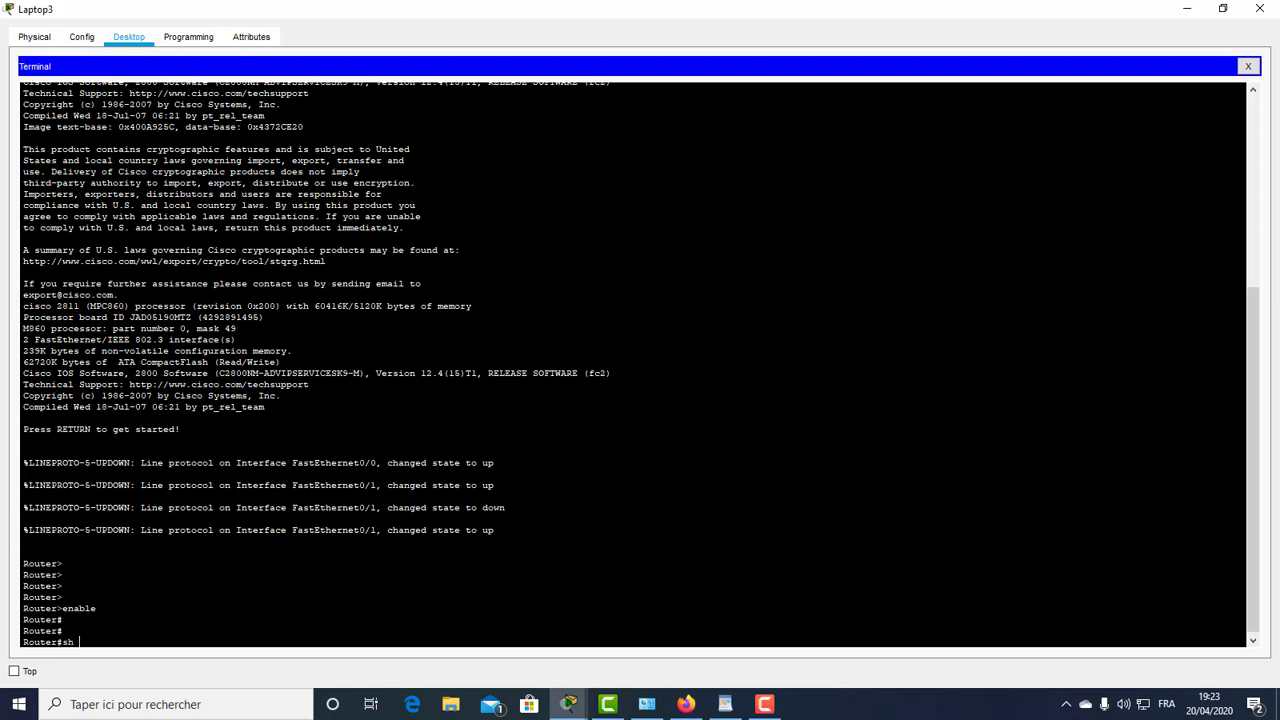
pyautogui.write('ruu')
pyautogui.press('BackSpace')
pyautogui.write('nn')
pyautogui.write('ing-con')
pyautogui.write('fig')
pyautogui.press('Return')
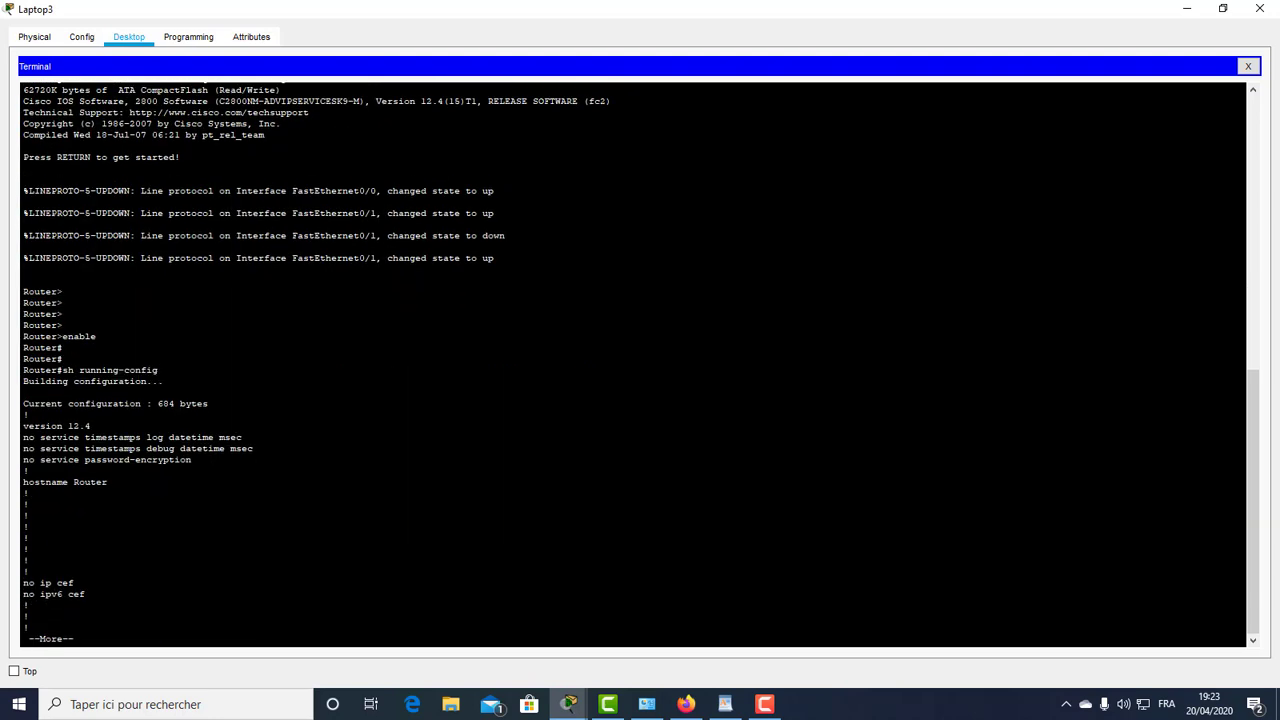
pyautogui.press('space')
pyautogui.press('Return')
pyautogui.press('Return')
pyautogui.press('Return')
pyautogui.press('Return')
pyautogui.press('Return')
pyautogui.press('Return')
pyautogui.press('Return')
pyautogui.press('Return')
pyautogui.press('Return')
pyautogui.press('Return')
pyautogui.press('Return')
pyautogui.press('Return')
pyautogui.press('Return')
pyautogui.press('Return')
pyautogui.press('Return')
pyautogui.press('Return')
pyautogui.press('Return')
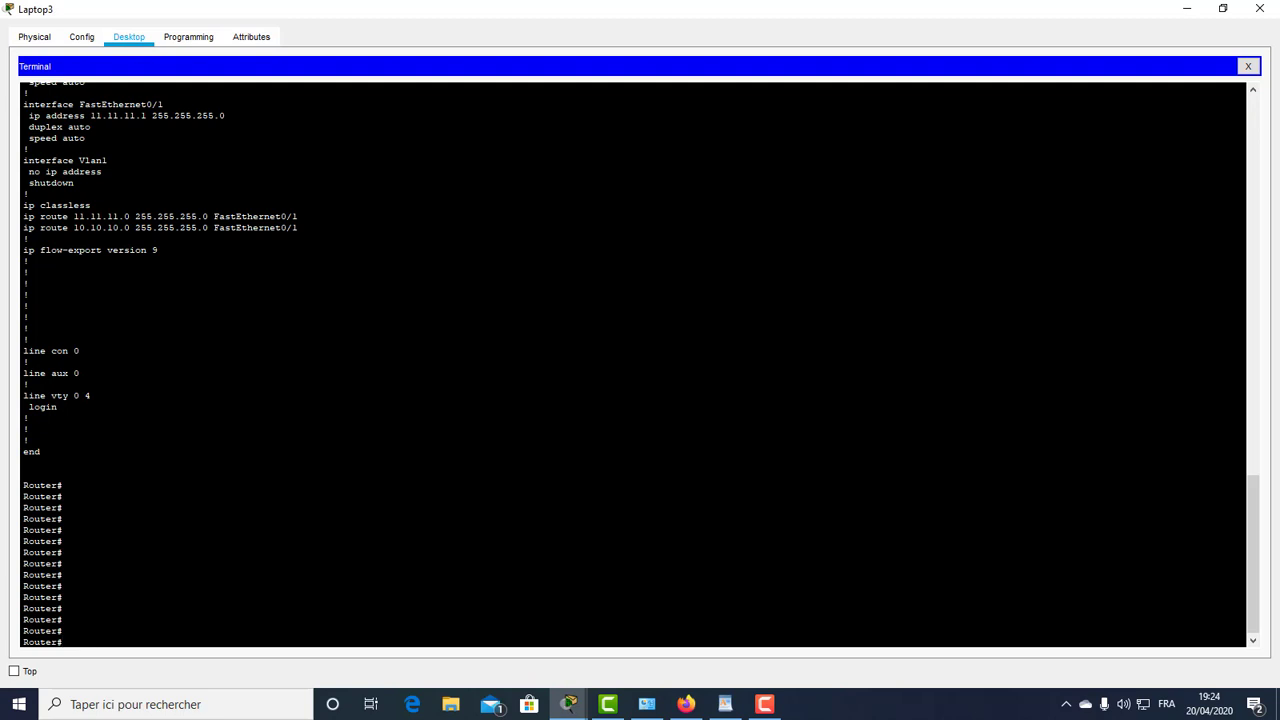
# - Show the routing table, then exit back to the Router> prompt
pyautogui.write('s')
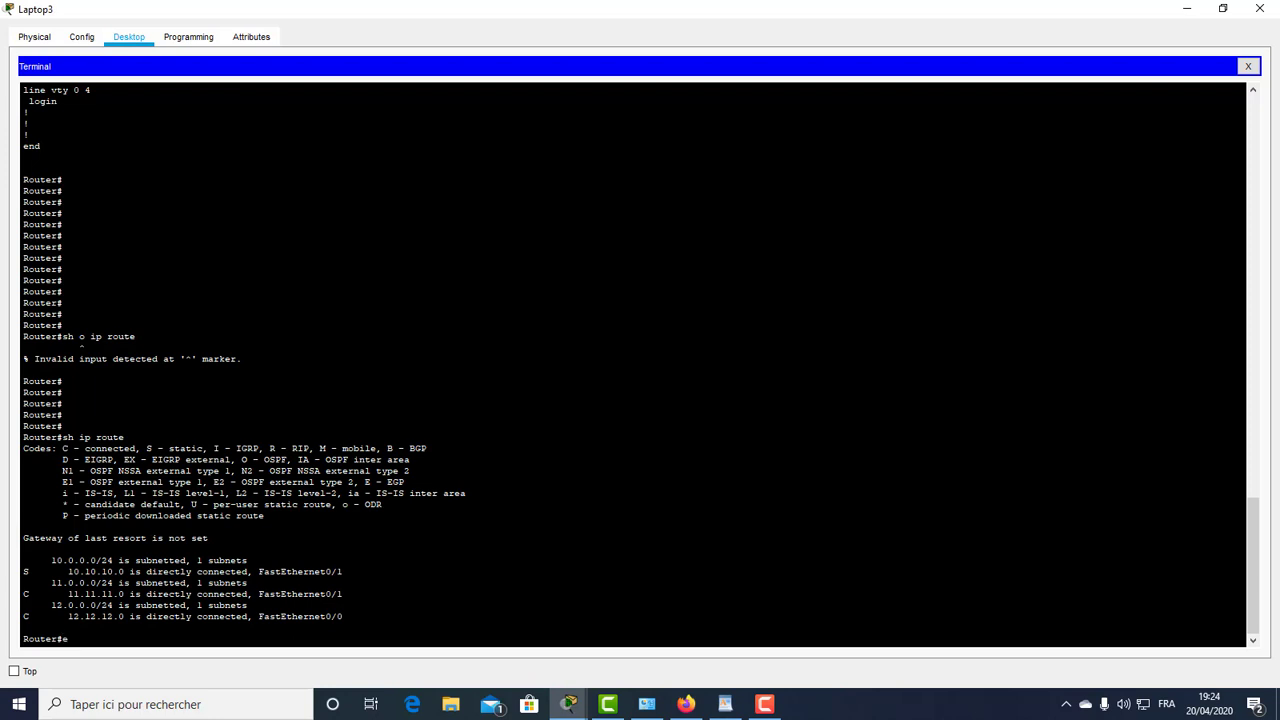
pyautogui.write('xt')
pyautogui.press('Return')
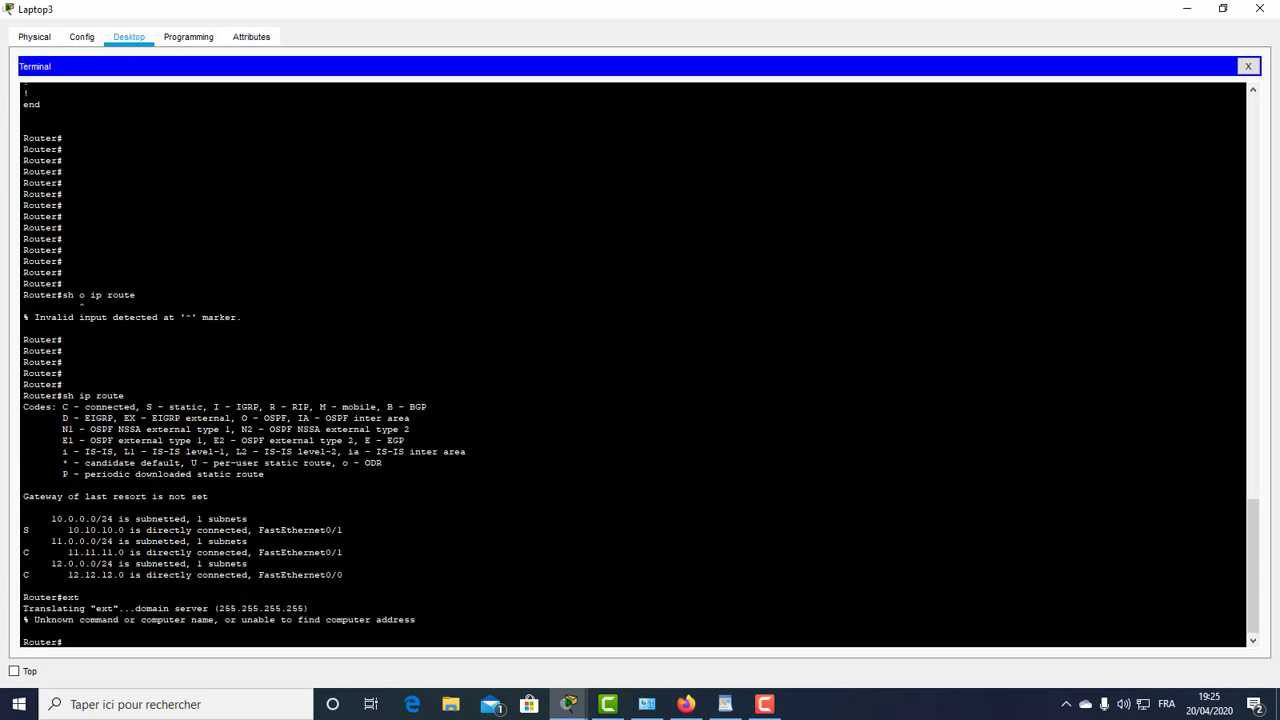
pyautogui.press('Return')
pyautogui.press('Return')
pyautogui.press('Return')
pyautogui.press('Return')
pyautogui.press('Return')
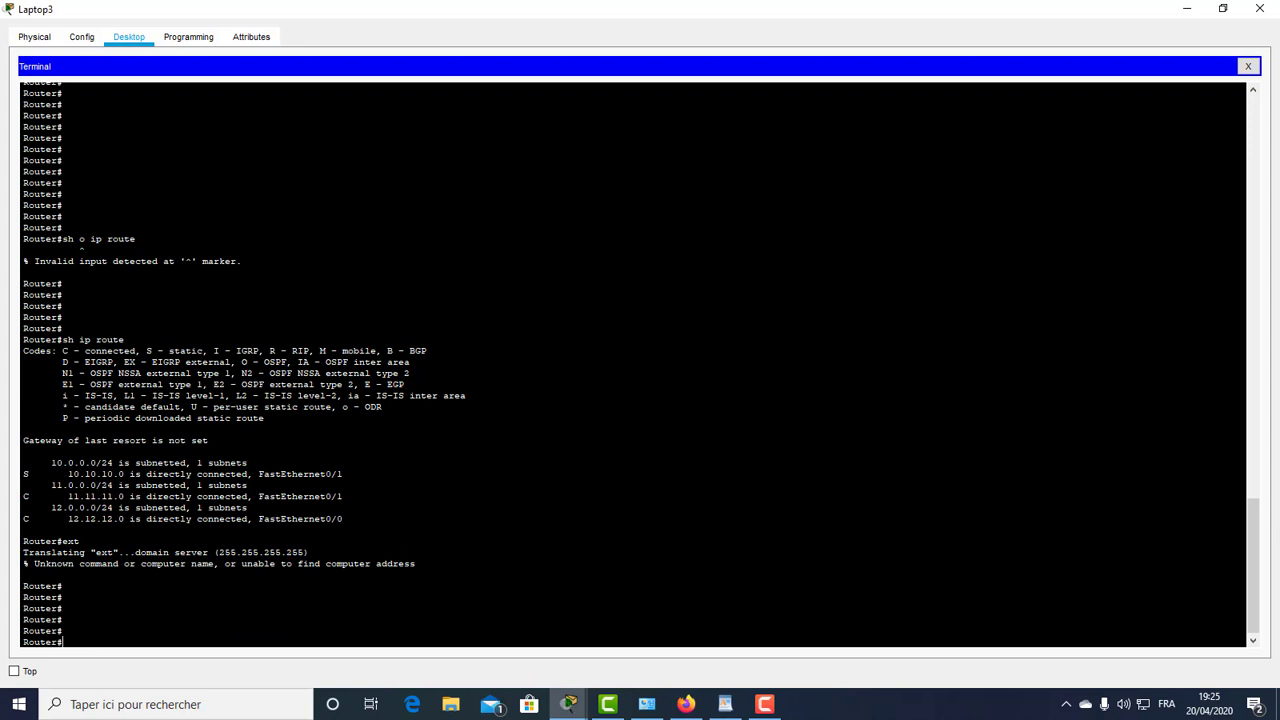
pyautogui.write('exit')
pyautogui.press('Return')
pyautogui.press('Return')
pyautogui.press('Return')
pyautogui.press('Return')
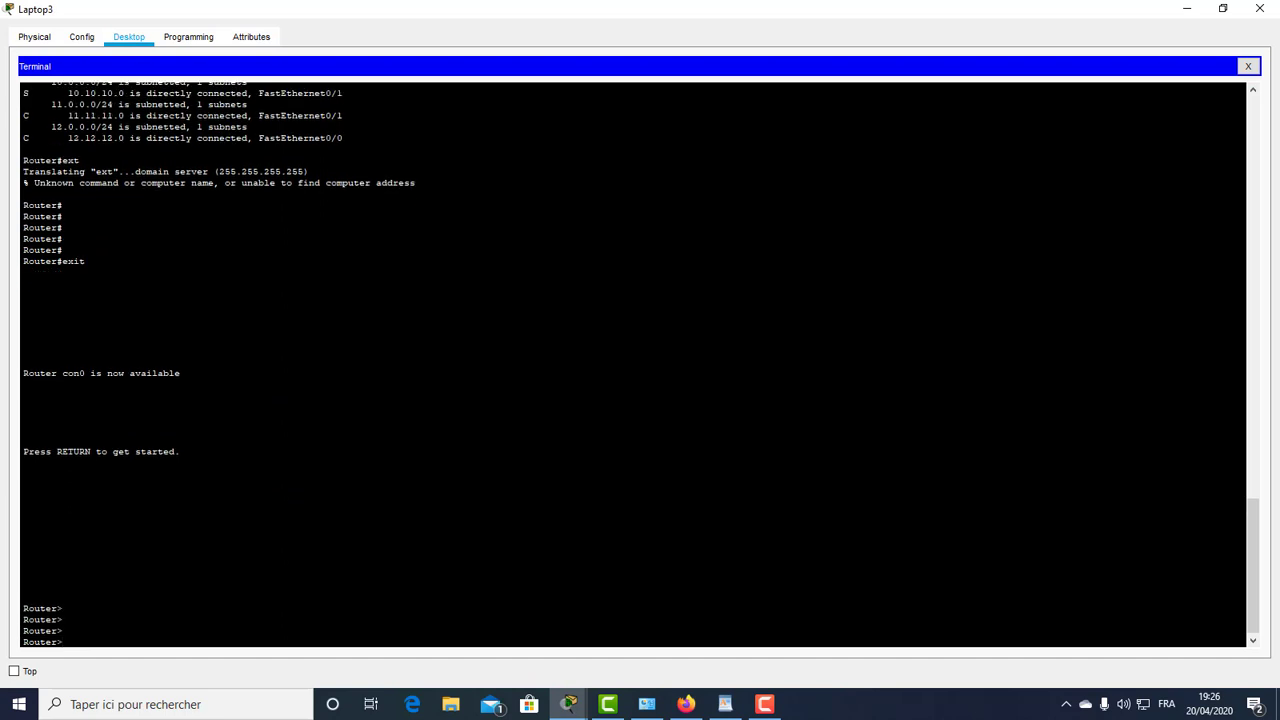
# - Run enable and configure terminal on the router, then begin typing hostname smartkreyol
pyautogui.click(720, 705)
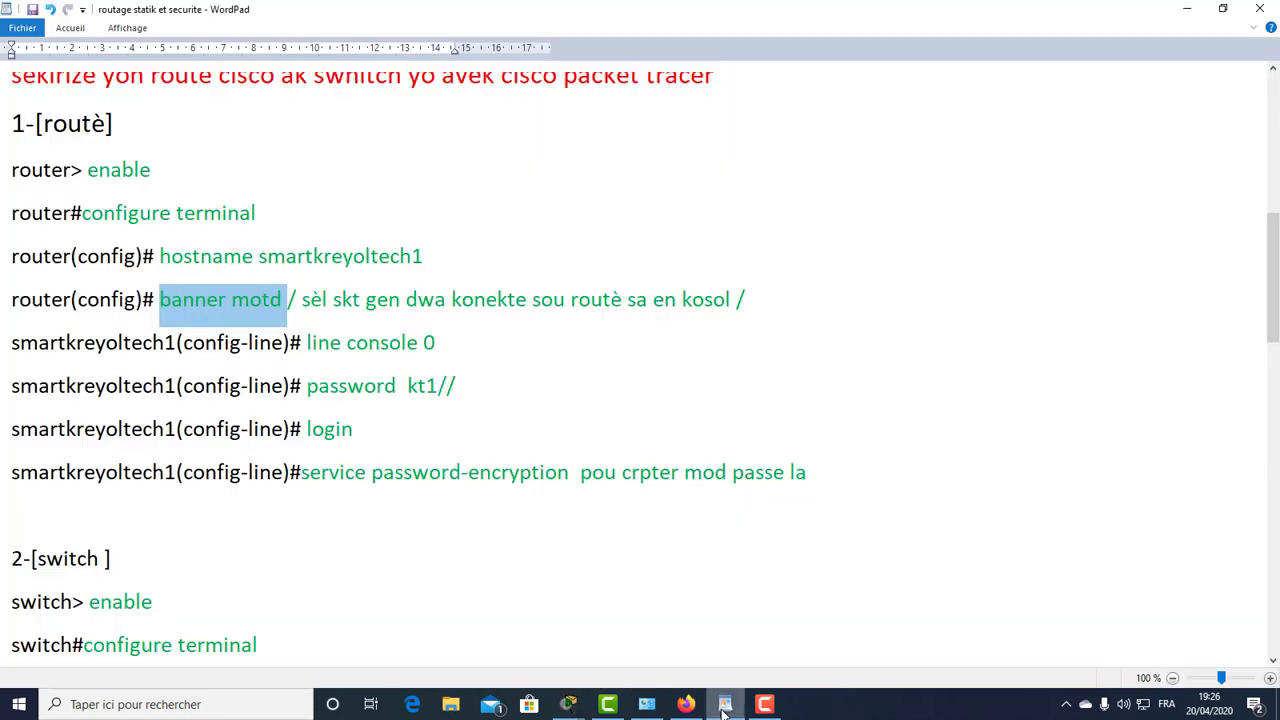
pyautogui.click(725, 703)
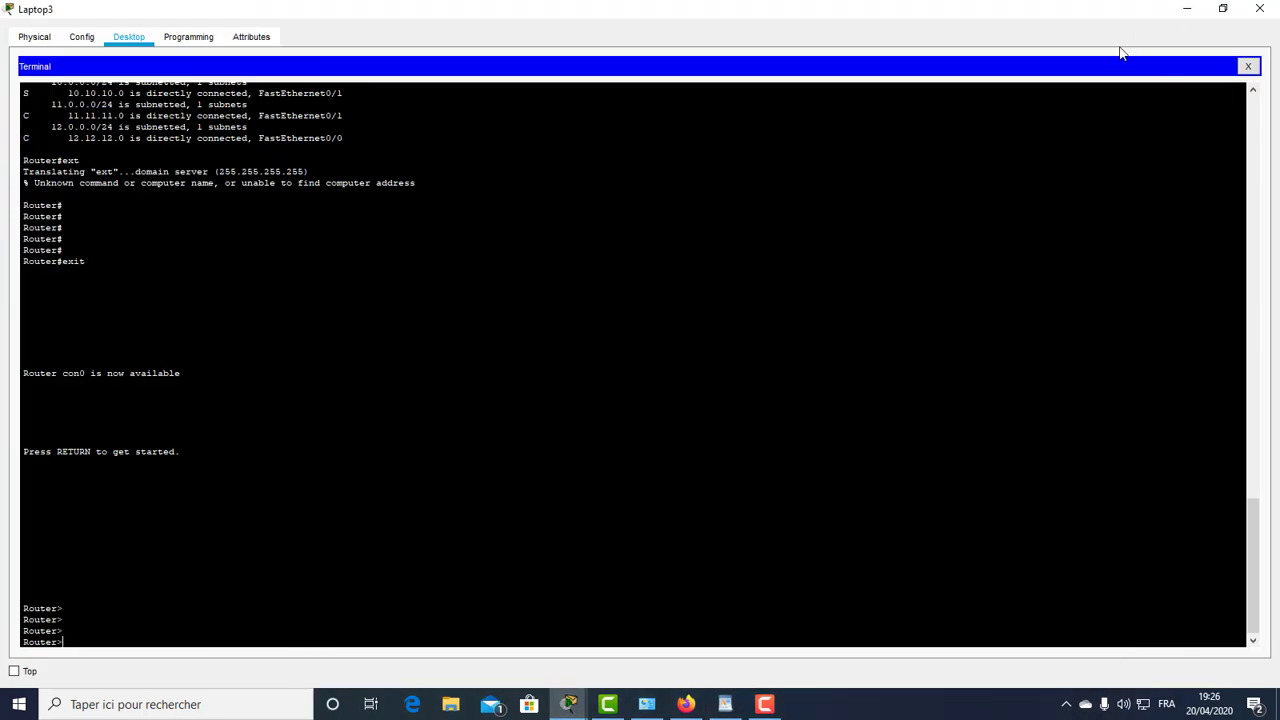
pyautogui.write('enable')
pyautogui.press('Return')
pyautogui.write('configure ')
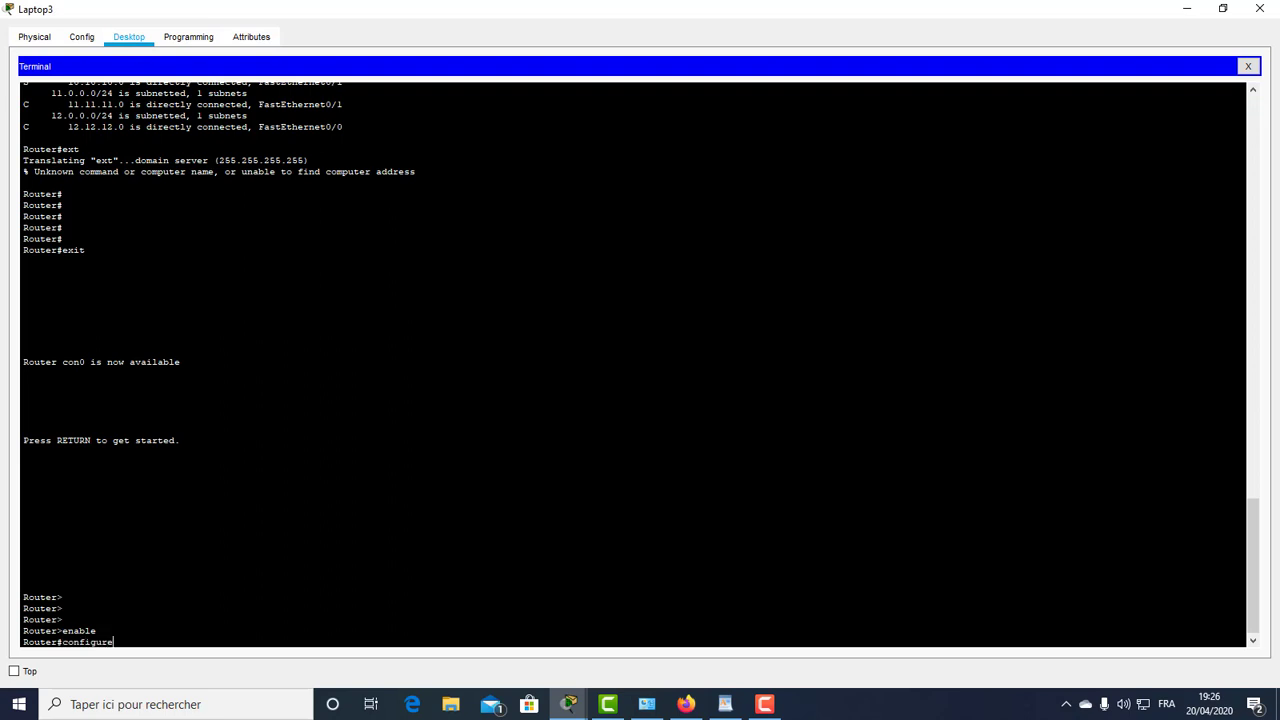
pyautogui.write('terminal')
pyautogui.press('Return')
pyautogui.press('Return')
pyautogui.press('Return')
pyautogui.press('Return')
pyautogui.press('Return')
pyautogui.press('Return')
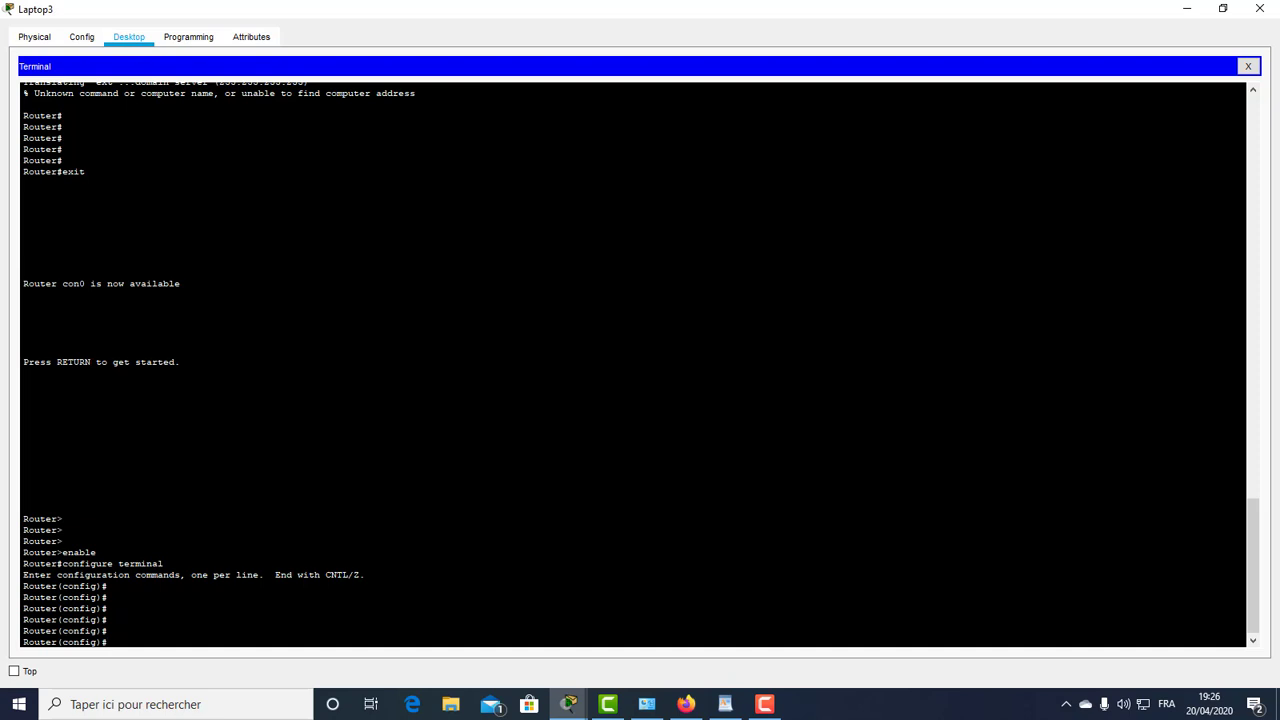
pyautogui.write('hostname')
pyautogui.write('smartkreyo')
pyautogui.write('l')
# - Apply hostname smartkreyoll and set MOTD banner 'sl skt ki gen dwa konekte sou line konsol'
pyautogui.press('Return')
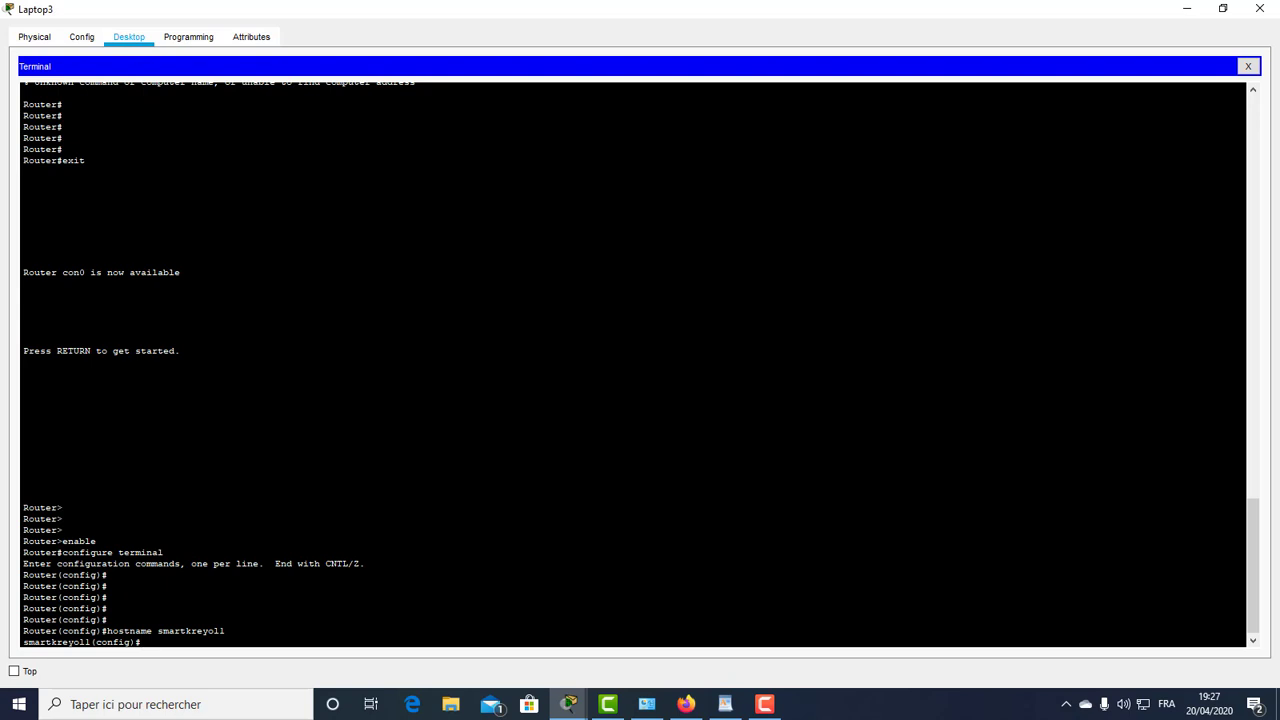
pyautogui.write('banner ')
pyautogui.write('mot')
pyautogui.write('d/')
pyautogui.write('sl skt ki gen dwa kon')
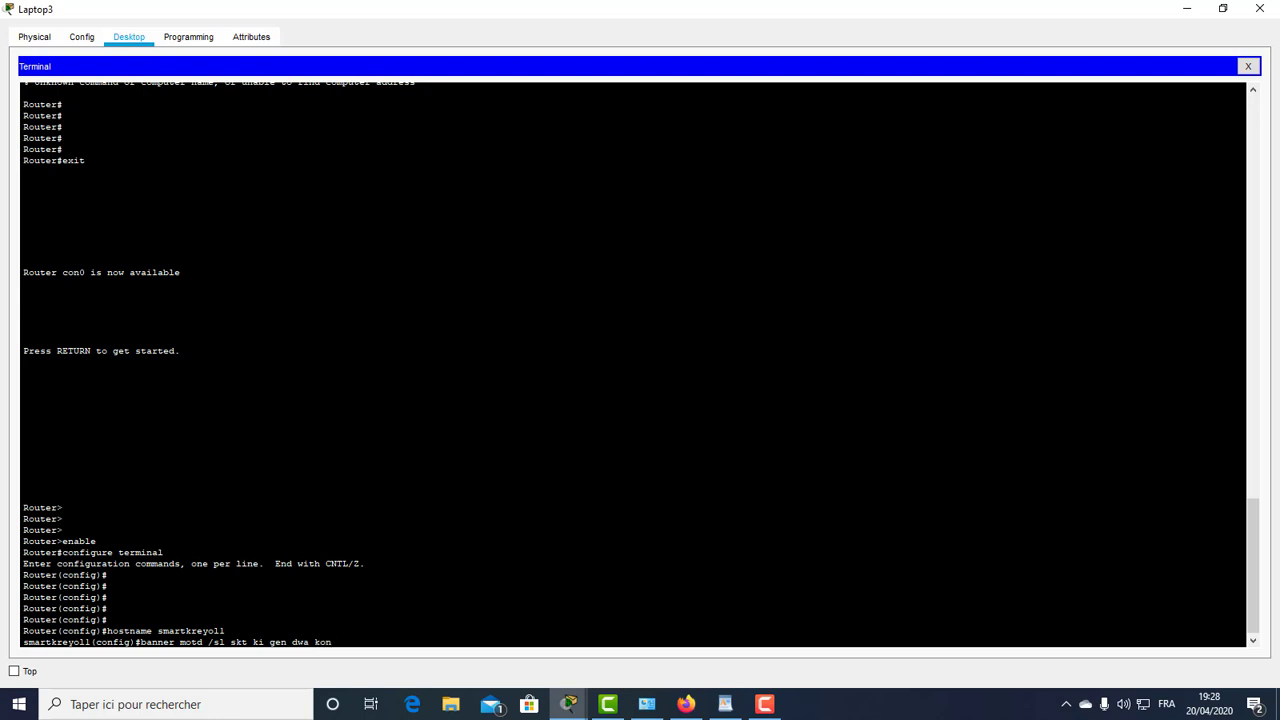
pyautogui.write('k ')
pyautogui.write('te sou line ')
pyautogui.write('kon')
pyautogui.write('sol /')
pyautogui.press('Return')
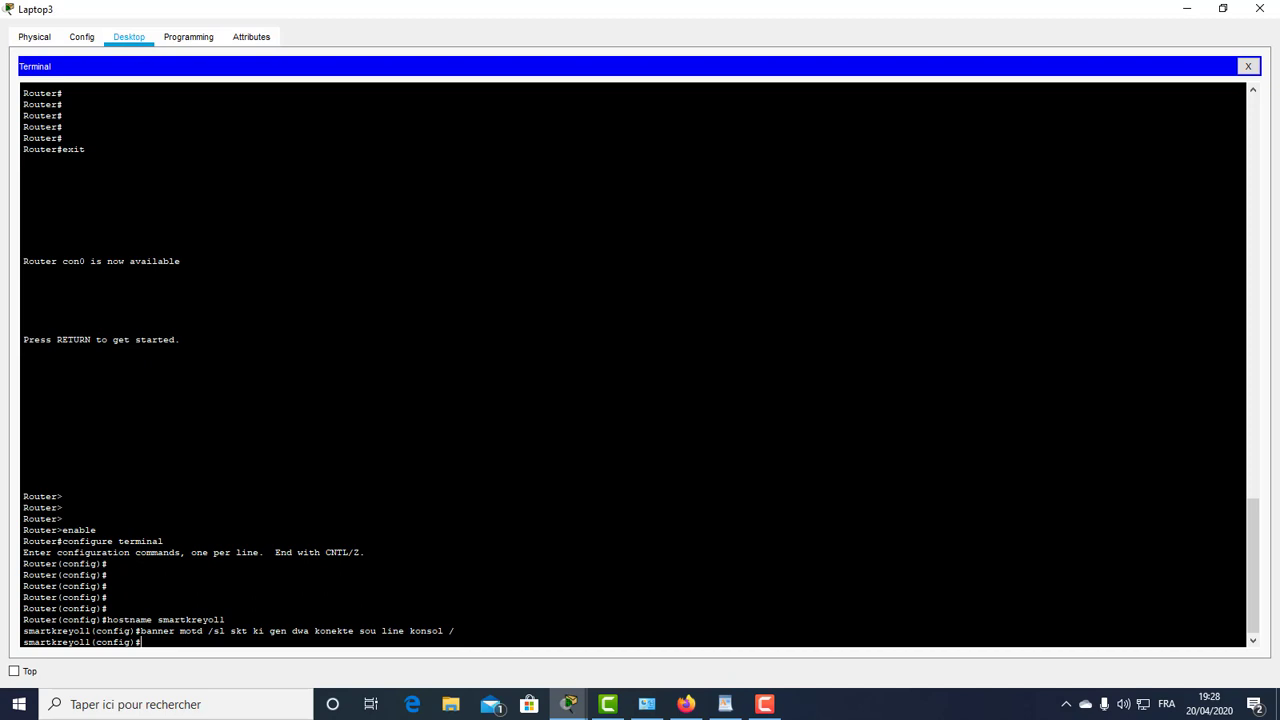
pyautogui.press('Return')
pyautogui.press('Return')
pyautogui.press('Return')
pyautogui.press('Return')
pyautogui.press('Return')
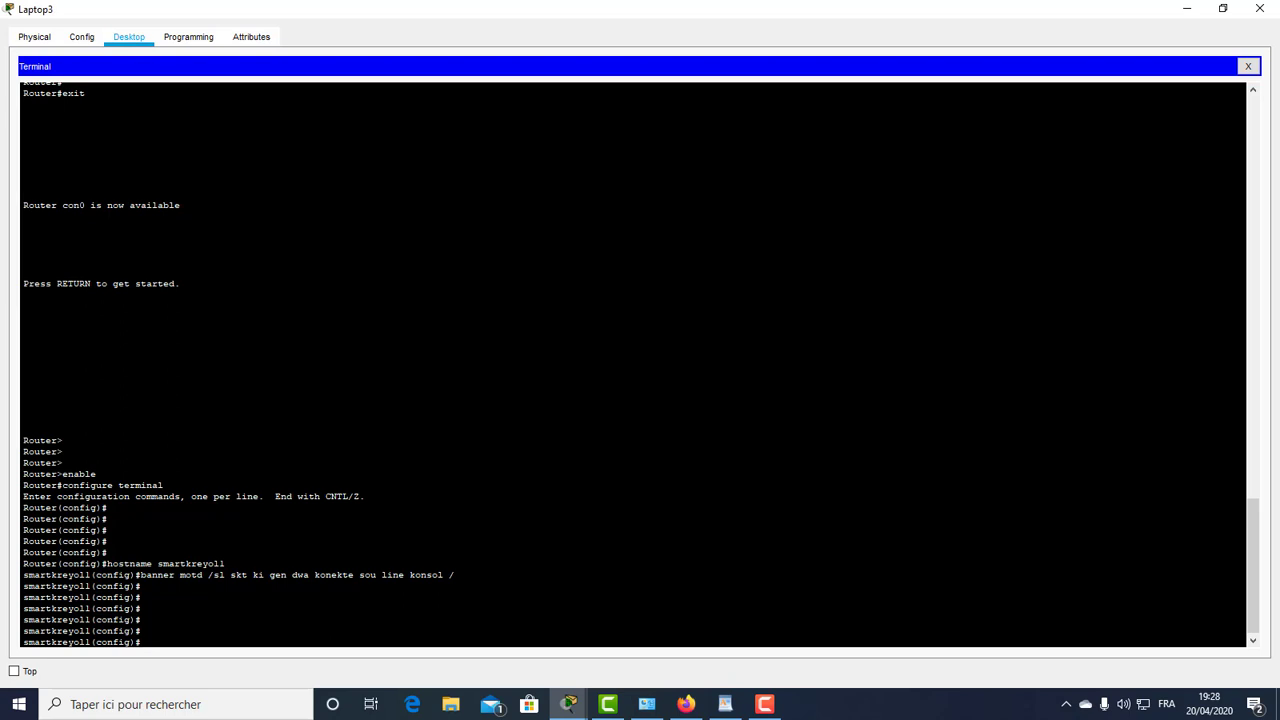
pyautogui.write('line consol 0')
pyautogui.press('Return')
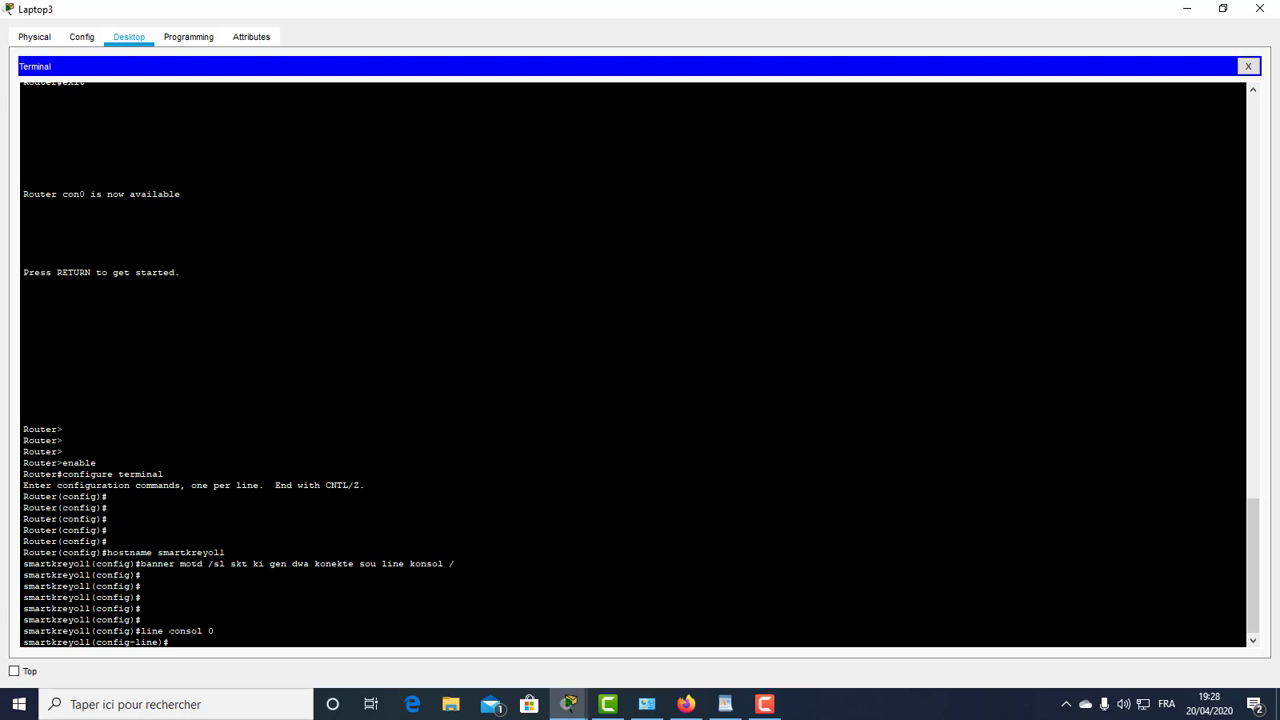
pyautogui.write('password ')
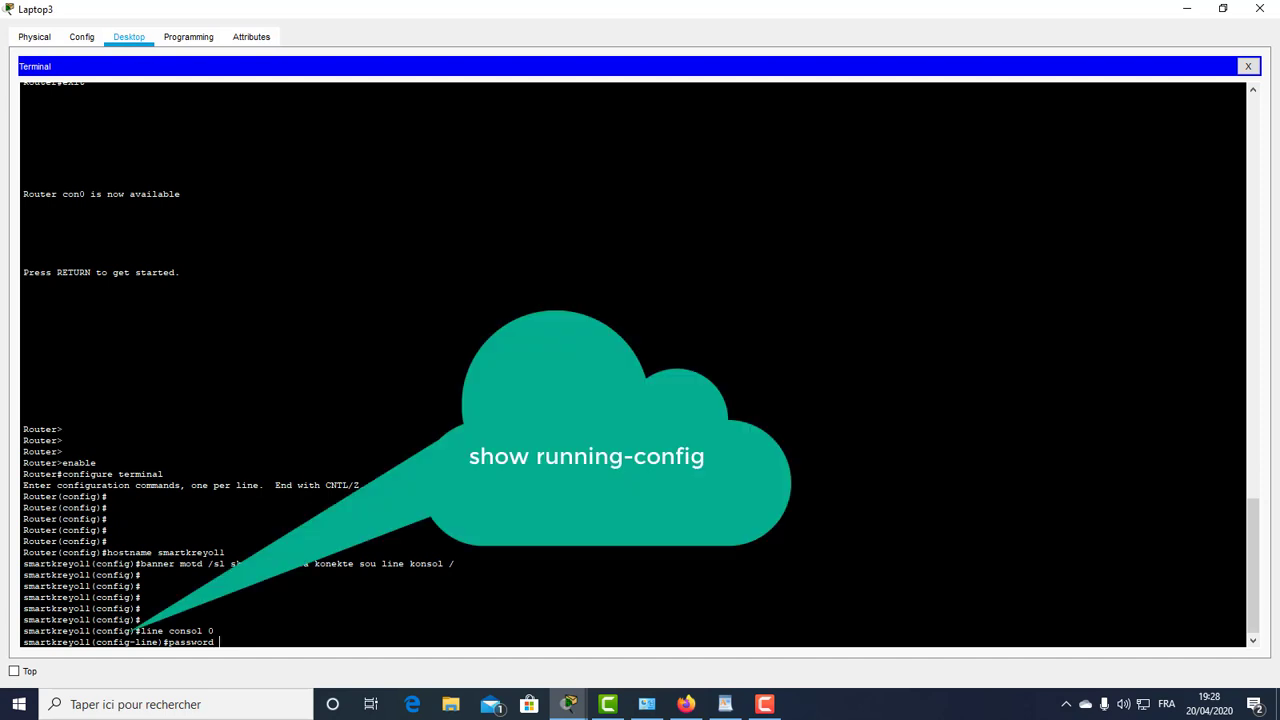
pyautogui.write('skt')
pyautogui.write('1//')
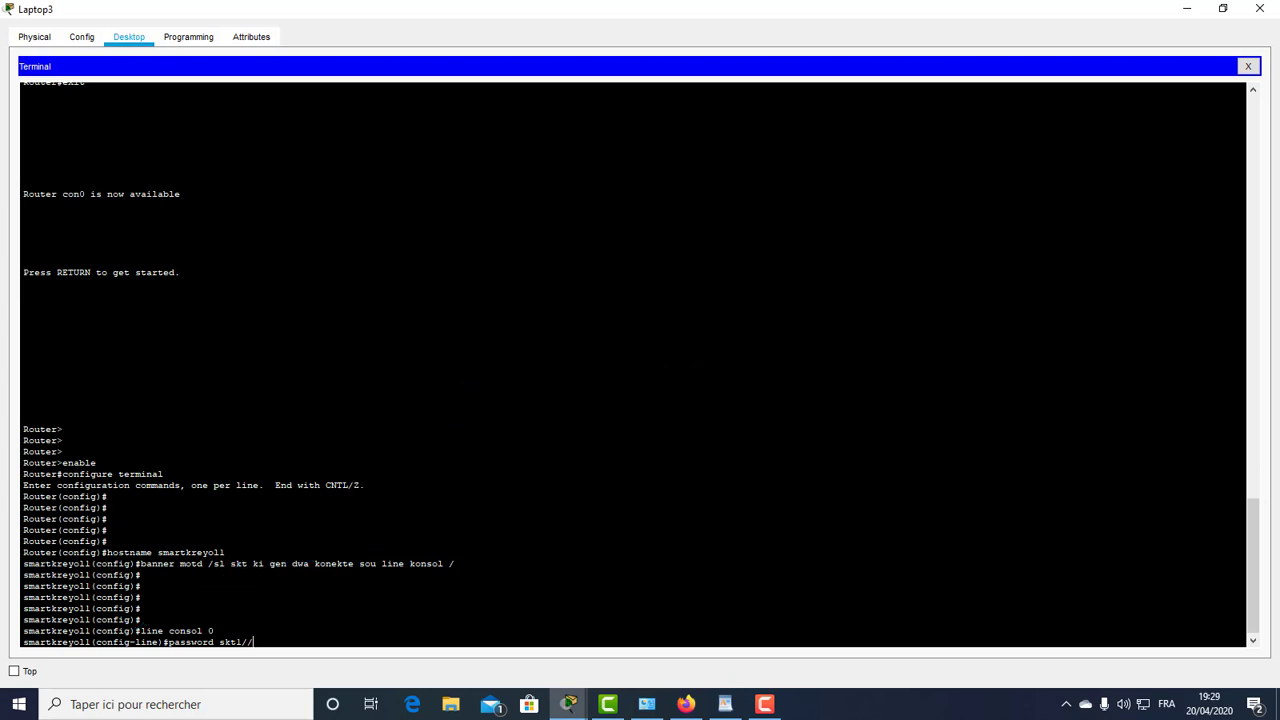
pyautogui.moveTo(253, 641); pyautogui.dragTo(219, 641)
pyautogui.rightClick(222, 638)
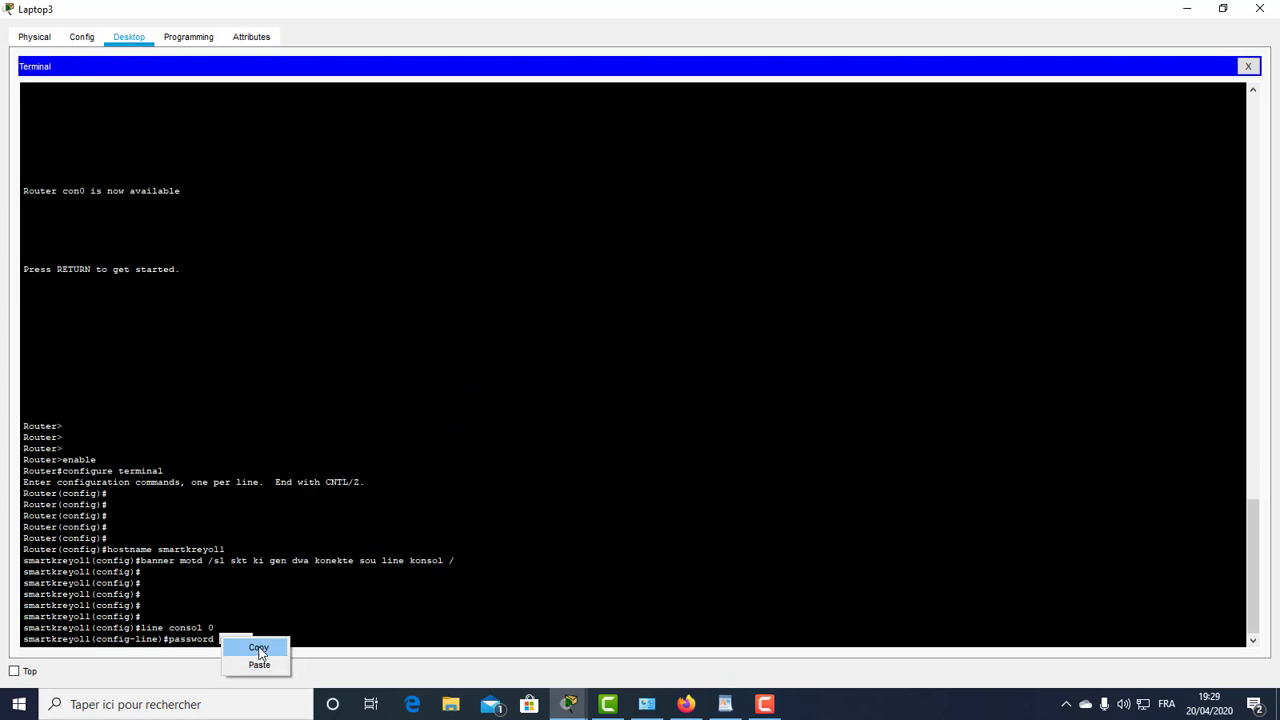
pyautogui.click(259, 648)
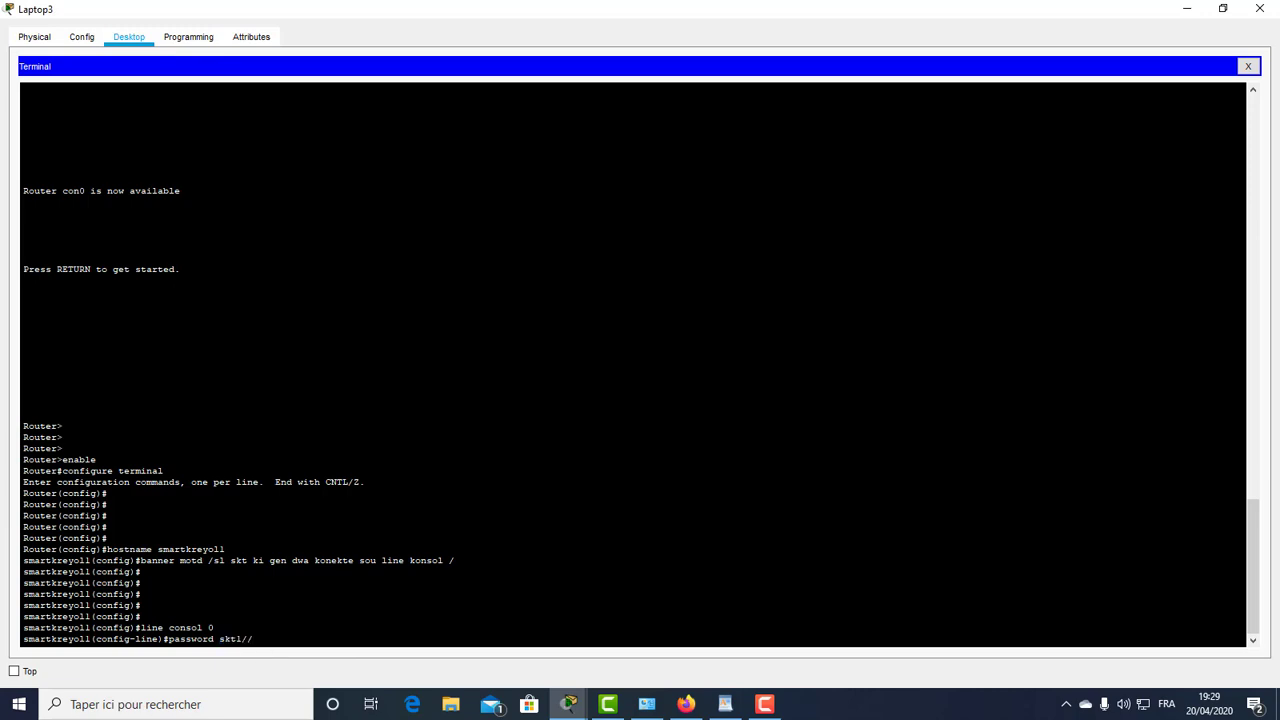
pyautogui.press('Return')
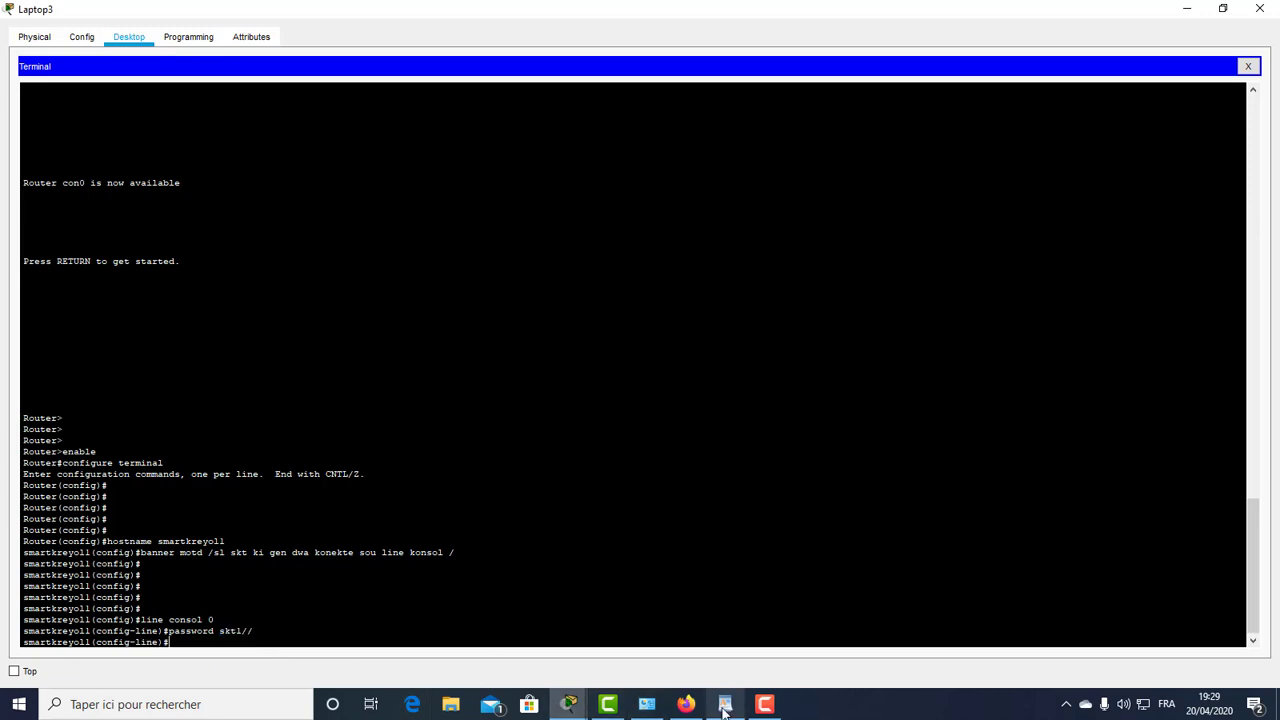
pyautogui.click(725, 704)
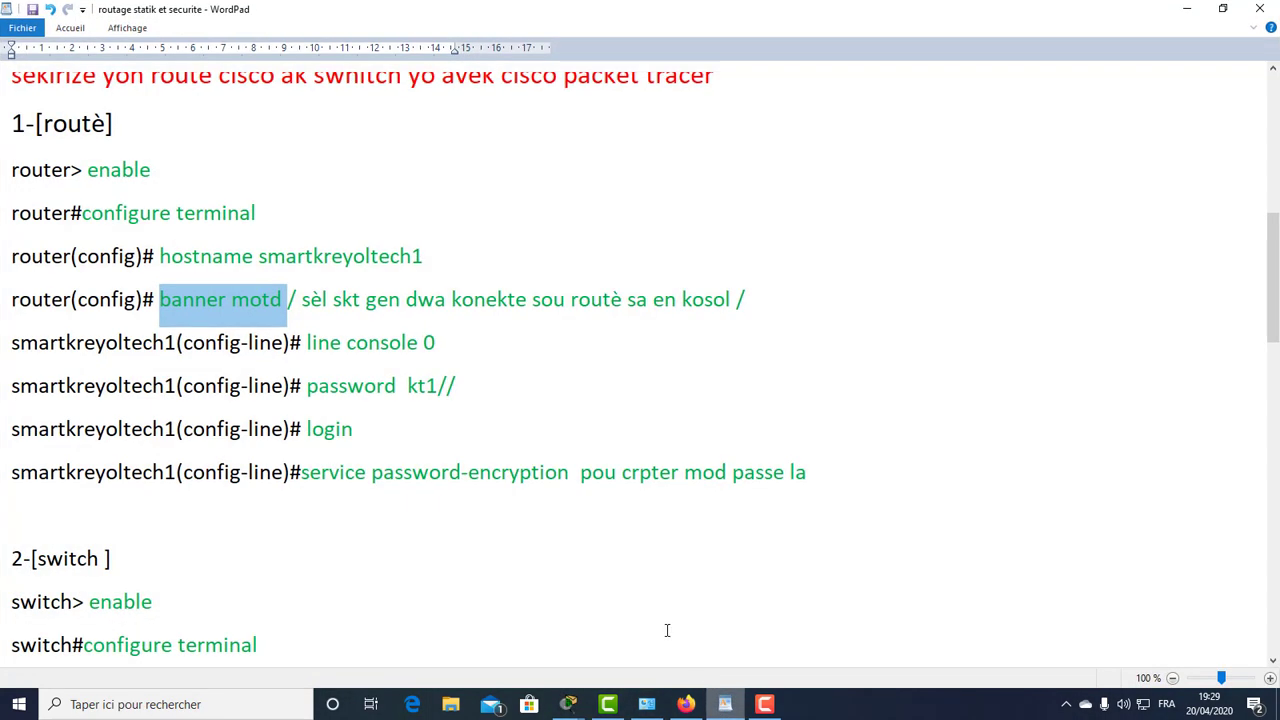
pyautogui.click(407, 387)
pyautogui.write('s')
pyautogui.click(496, 404)
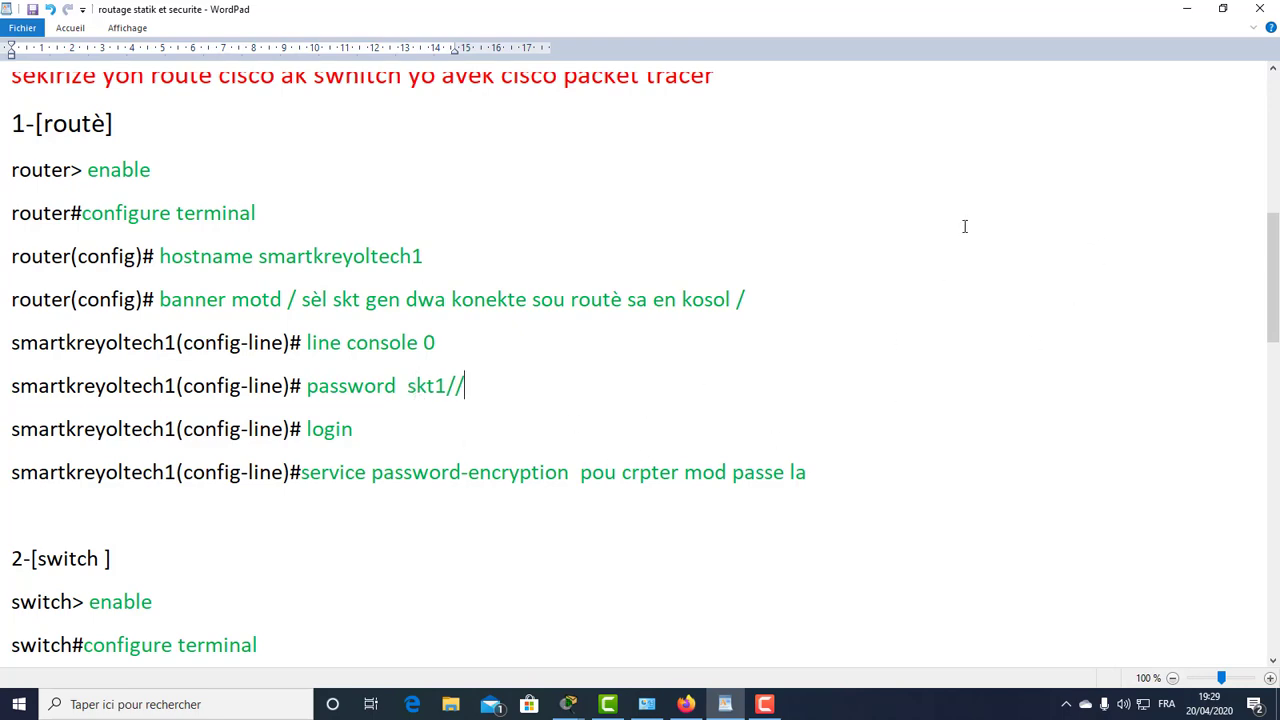
pyautogui.click(1187, 9)
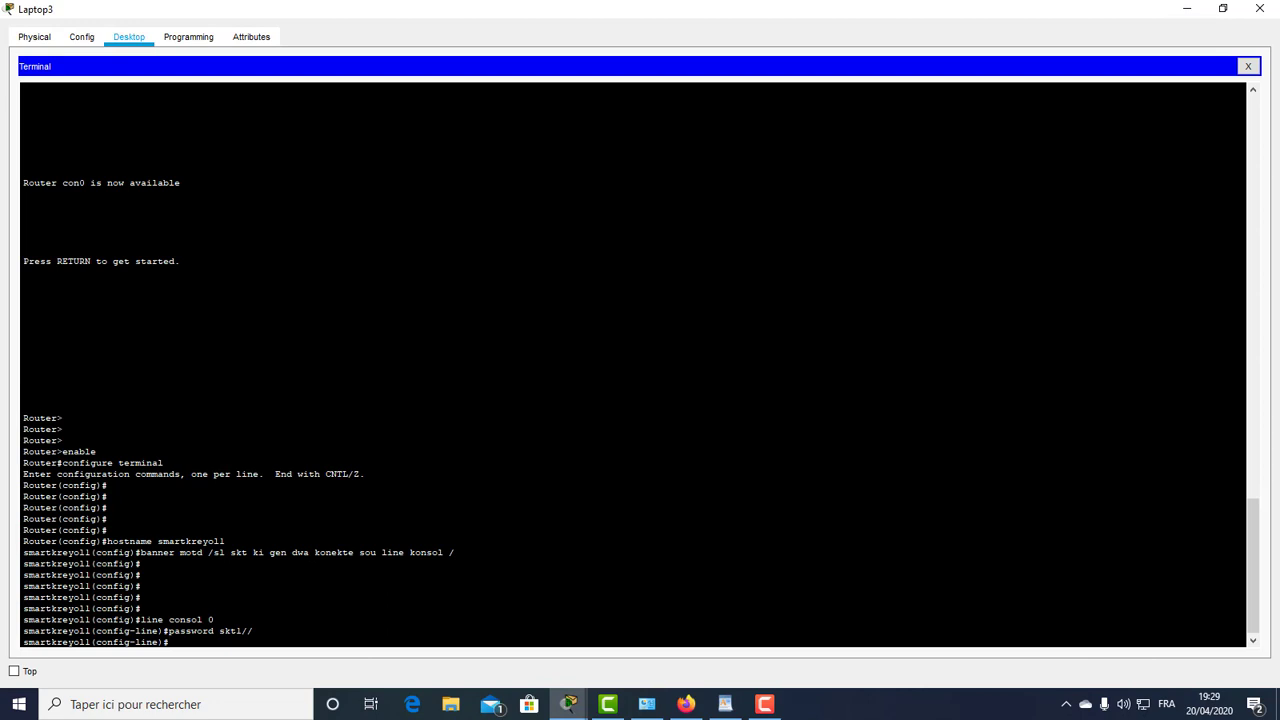
# - Require login on the console line and leave configuration mode with end
pyautogui.write('logi')
pyautogui.press('Return')
pyautogui.press('Return')
pyautogui.press('Return')
pyautogui.press('Return')
pyautogui.press('Return')
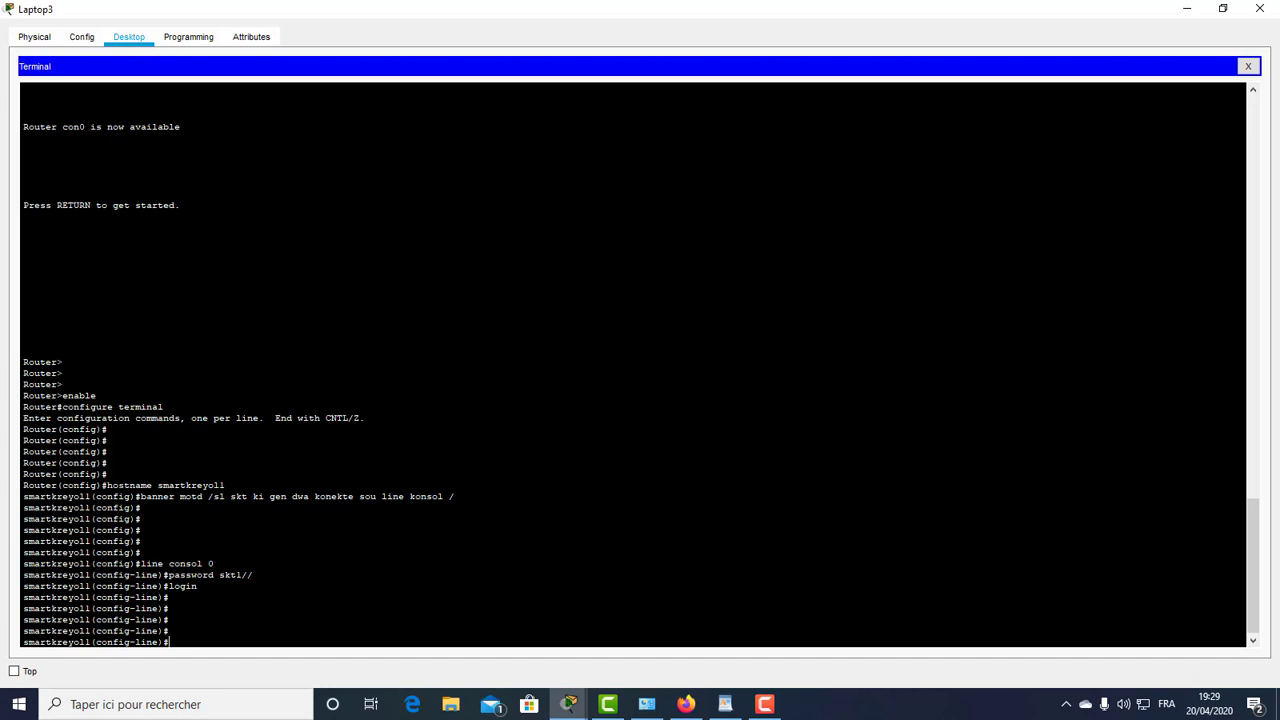
pyautogui.write('end')
pyautogui.press('Return')
pyautogui.press('Return')
pyautogui.press('Return')
pyautogui.press('Return')
pyautogui.press('Return')
pyautogui.press('Return')
pyautogui.press('Return')
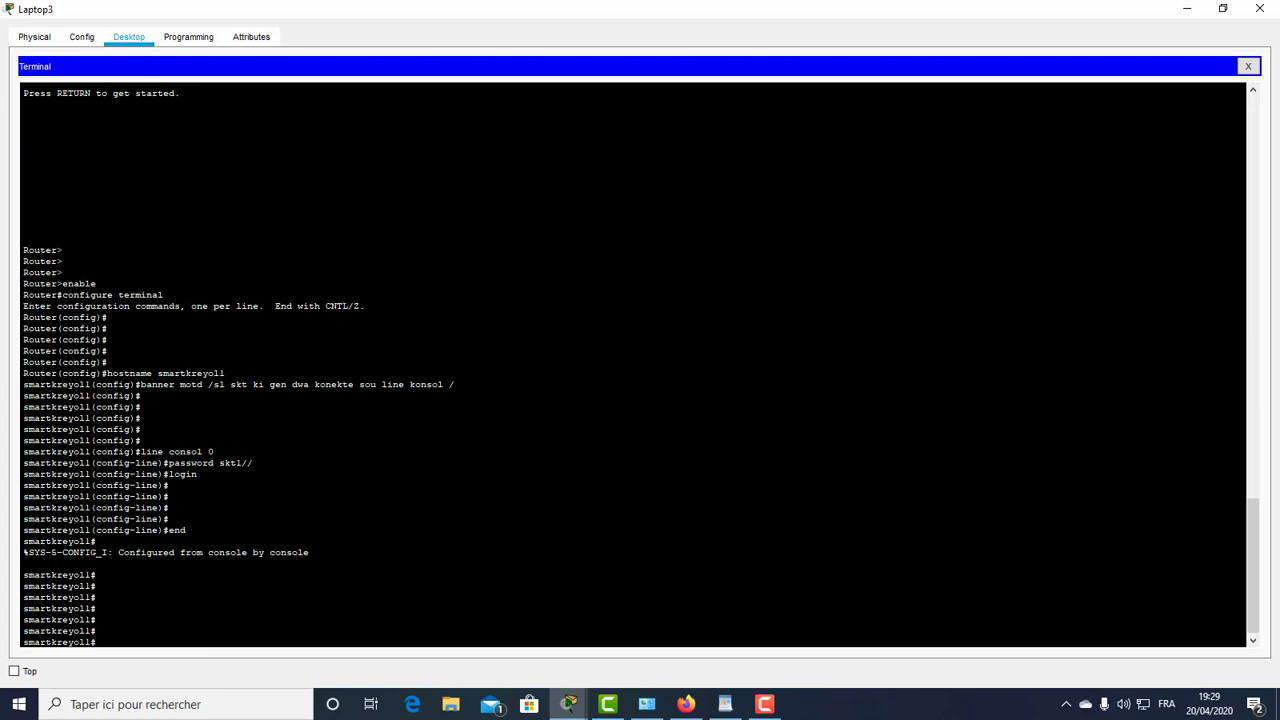
pyautogui.write('sow running-config')
pyautogui.press('Return')
pyautogui.press('Return')
pyautogui.press('Return')
pyautogui.press('Return')
pyautogui.write('sh runn')
pyautogui.press('Return')
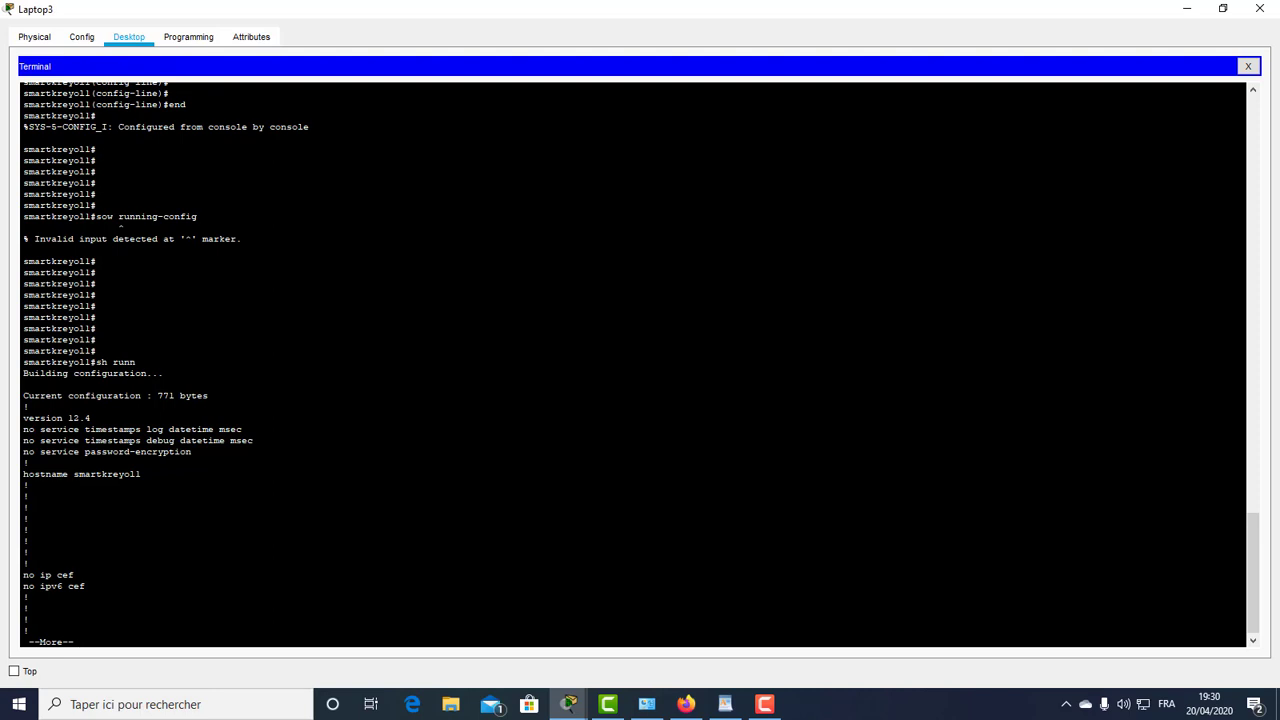
pyautogui.press('Return')
pyautogui.press('Return')
pyautogui.press('Return')
pyautogui.press('Return')
pyautogui.press('Return')
pyautogui.press('Return')
pyautogui.press('Return')
pyautogui.press('Return')
pyautogui.press('Return')
pyautogui.press('Return')
pyautogui.press('Return')
pyautogui.press('Return')
pyautogui.press('Return')
pyautogui.press('Return')
pyautogui.press('Return')
pyautogui.press('Return')
pyautogui.press('Return')
pyautogui.press('Return')
pyautogui.press('Return')
pyautogui.press('Return')
pyautogui.press('Return')
pyautogui.press('Return')
pyautogui.press('Return')
pyautogui.press('Return')
pyautogui.press('Return')
pyautogui.press('Return')
pyautogui.press('Return')
pyautogui.press('Return')
pyautogui.press('Return')
pyautogui.press('Return')
pyautogui.press('Return')
pyautogui.press('Return')
pyautogui.press('Return')
pyautogui.press('Return')
pyautogui.press('Return')
pyautogui.press('Return')
pyautogui.press('Return')
pyautogui.press('Return')
pyautogui.press('Return')
pyautogui.press('Return')
pyautogui.press('Return')
pyautogui.press('Return')
pyautogui.press('Return')
pyautogui.press('Return')
pyautogui.press('Return')
pyautogui.press('Return')
pyautogui.press('Return')
pyautogui.press('Return')
pyautogui.press('Return')
pyautogui.press('Return')
pyautogui.press('Return')
pyautogui.press('Return')
pyautogui.press('Return')
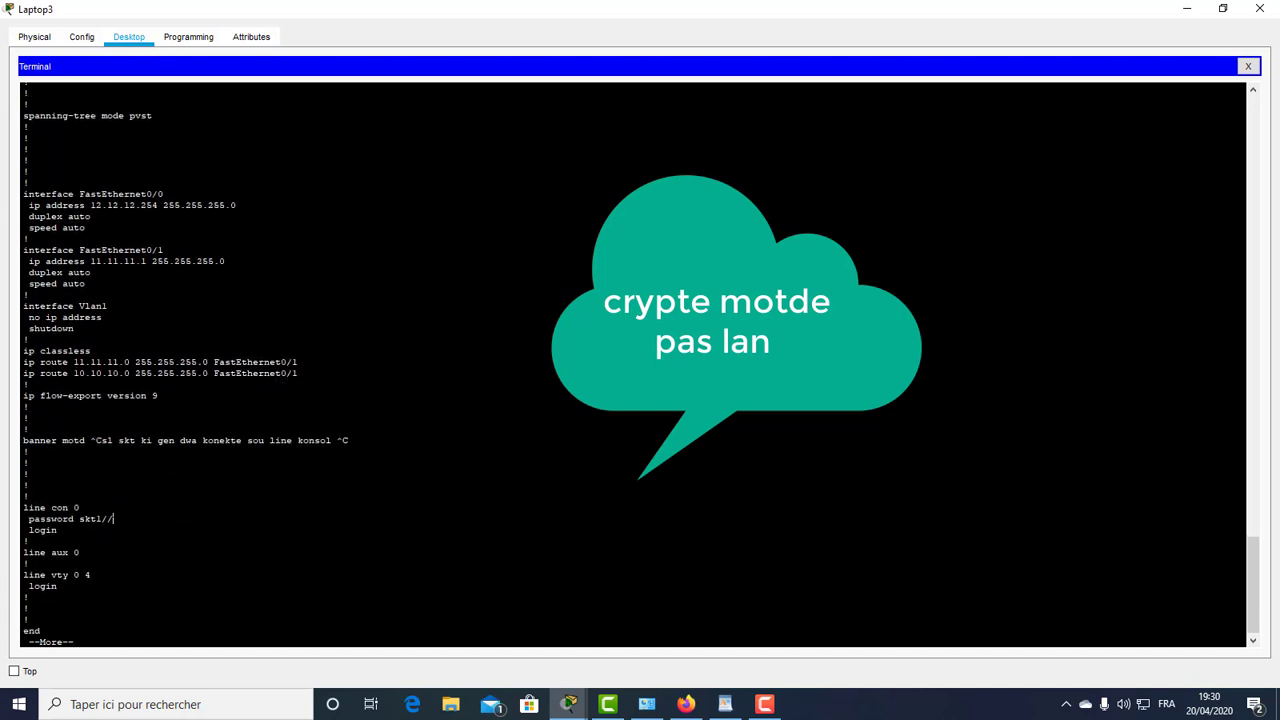
pyautogui.moveTo(113, 518); pyautogui.dragTo(29, 519)
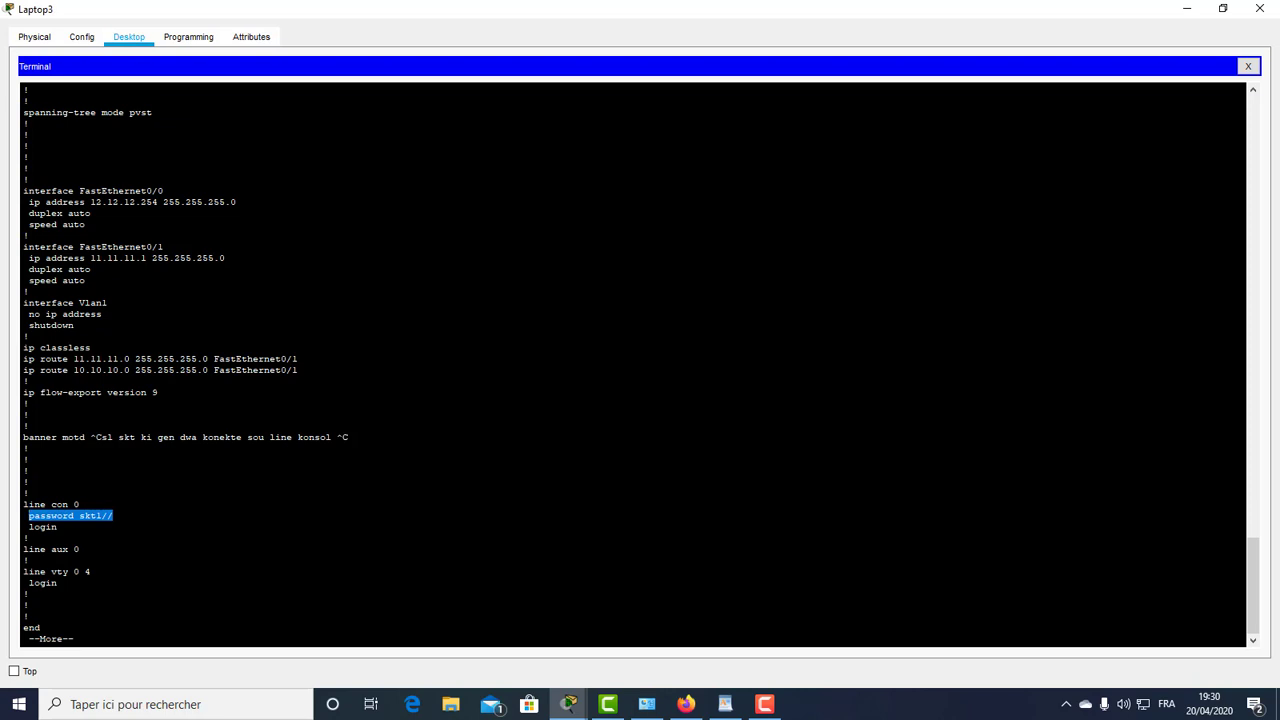
# - Enter global configuration mode and type service password-encryption
pyautogui.press('Return')
pyautogui.press('Return')
pyautogui.press('Return')
pyautogui.press('Return')
pyautogui.press('Return')
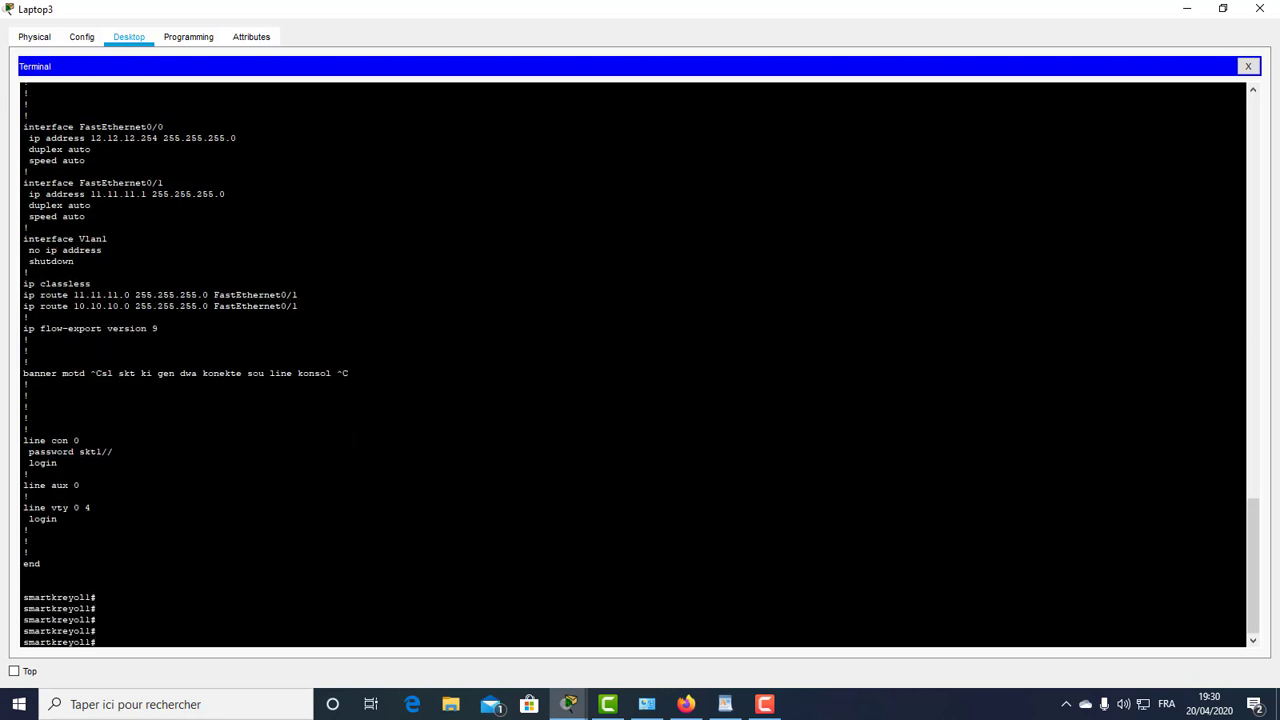
pyautogui.write('configure termibna')
pyautogui.press('BackSpace')
pyautogui.press('BackSpace')
pyautogui.press('BackSpace')
pyautogui.write('l')
pyautogui.press('Return')
pyautogui.press('Return')
pyautogui.press('Return')
pyautogui.press('Return')
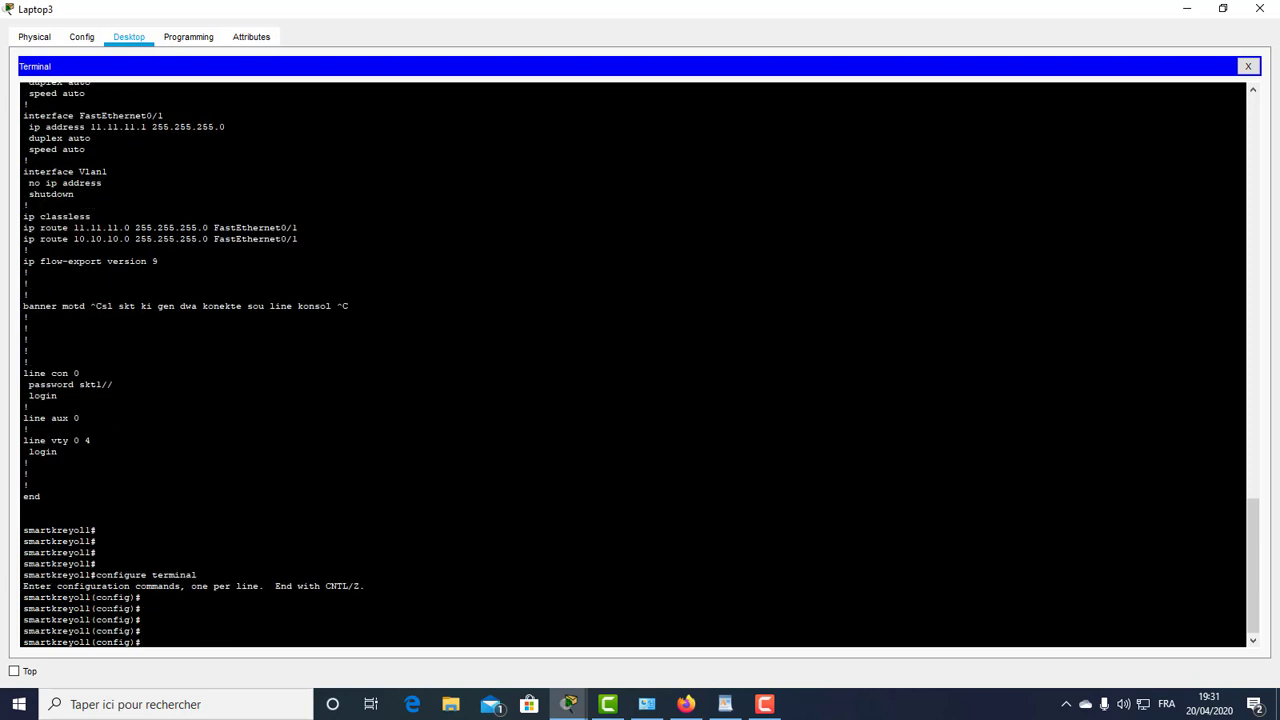
pyautogui.write('s')
pyautogui.write('ervi')
pyautogui.write('ce pa')
pyautogui.write('sswor')
pyautogui.write('d-e')
pyautogui.write('n')
pyautogui.press('Return')
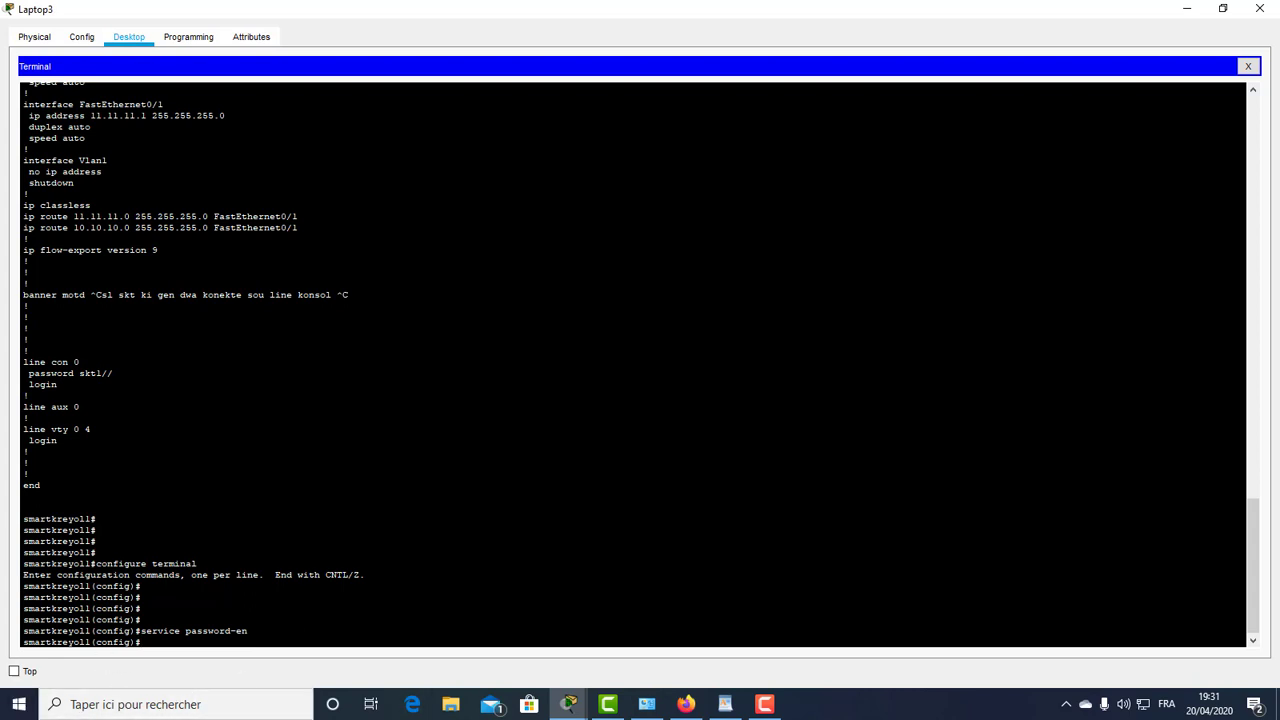
# - Highlight the service password-encryption line in the WordPad notes, then return to Laptop3's terminal
pyautogui.click(720, 702)
pyautogui.moveTo(303, 472); pyautogui.dragTo(846, 497)
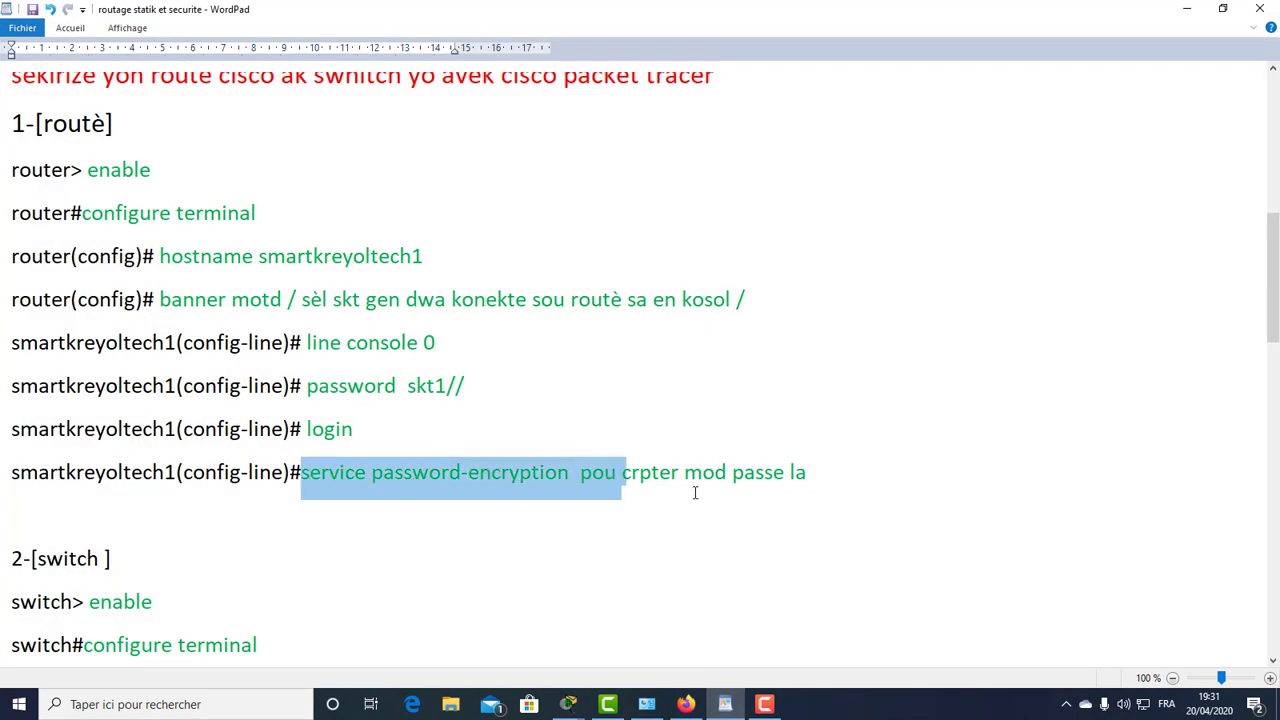
pyautogui.click(573, 472)
pyautogui.moveTo(575, 472); pyautogui.dragTo(329, 486)
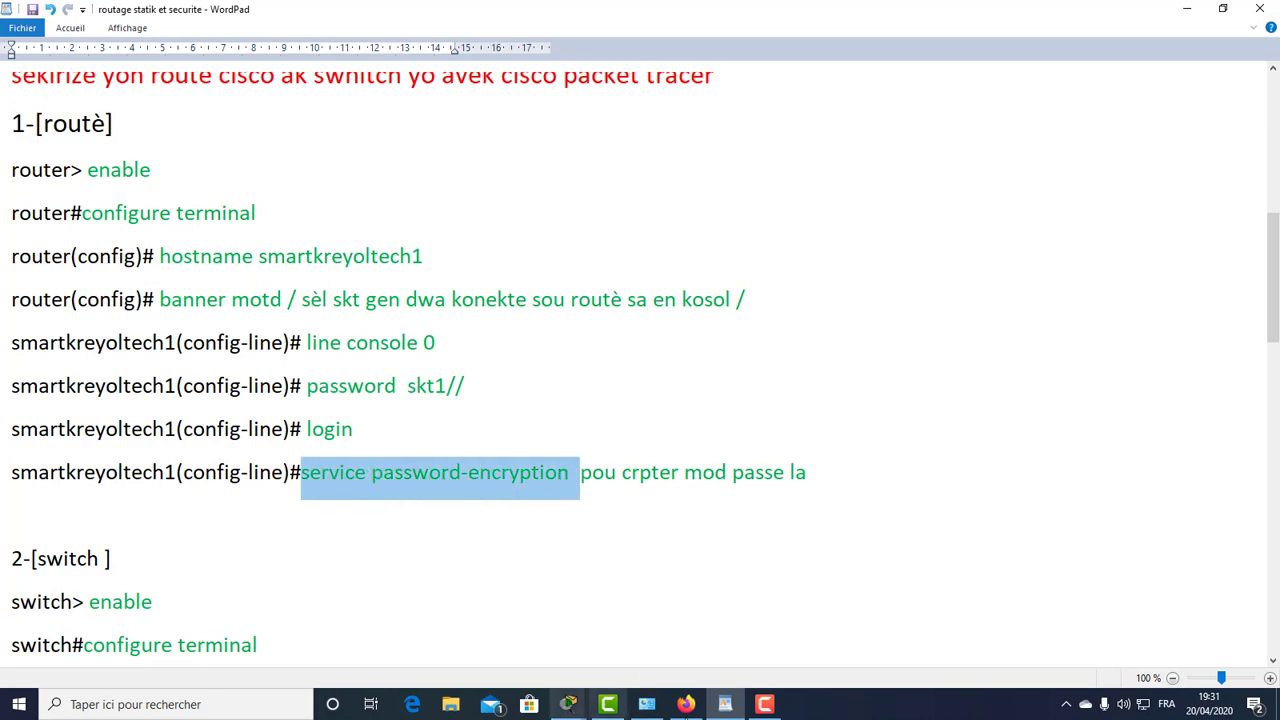
pyautogui.moveTo(569, 704)
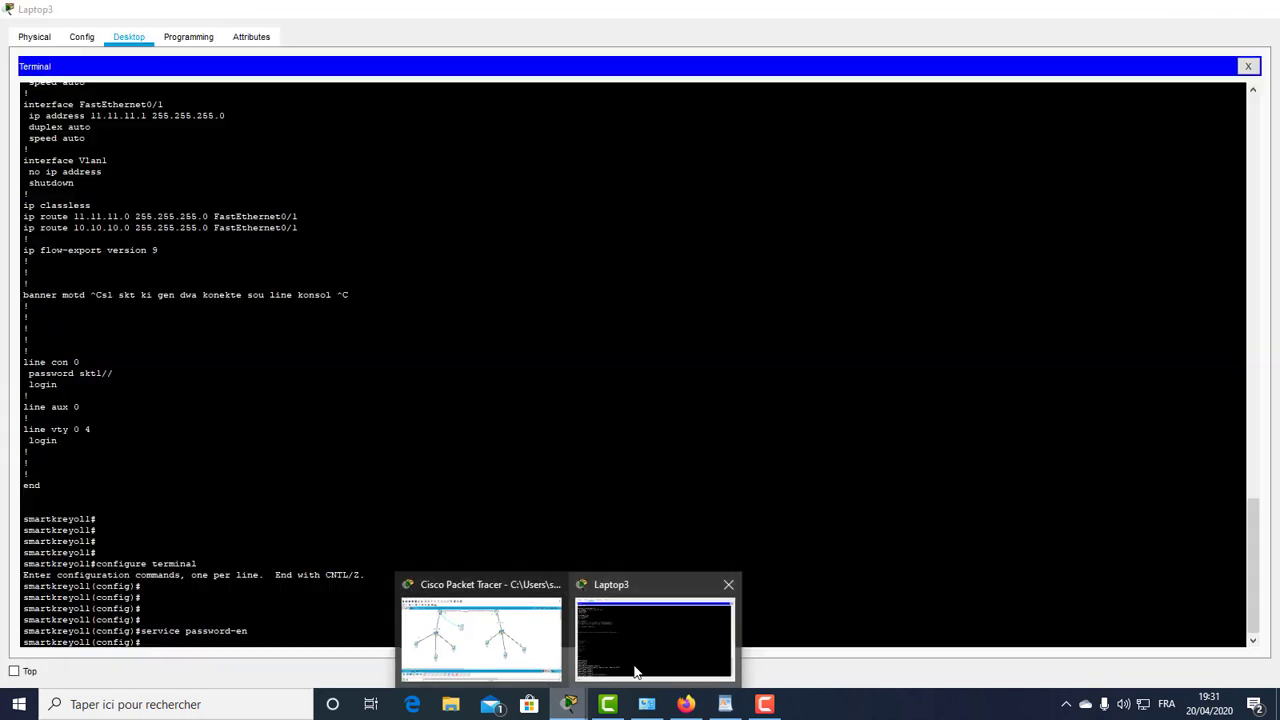
pyautogui.click(634, 669)
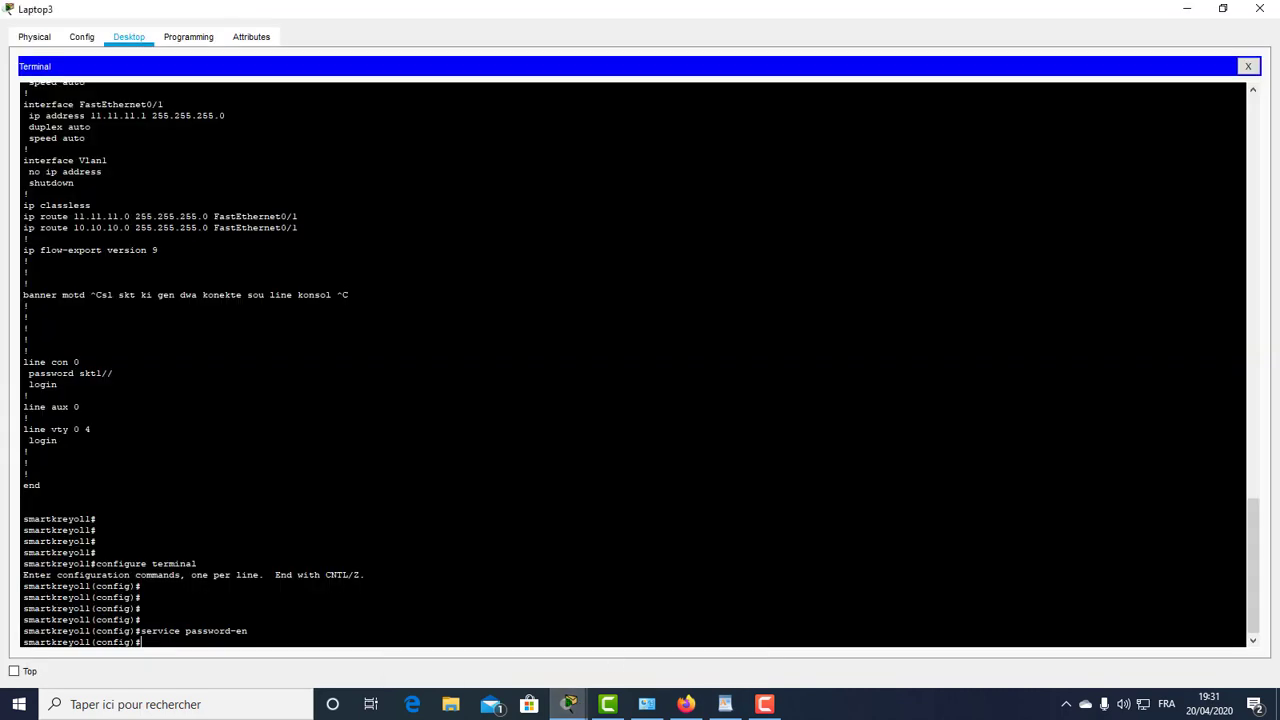
# - Show the router's running configuration to confirm the console password is type 7 encrypted
pyautogui.press('Return')
pyautogui.press('Return')
pyautogui.press('Return')
pyautogui.press('Return')
pyautogui.write('end')
pyautogui.press('Return')
pyautogui.press('Return')
pyautogui.press('Return')
pyautogui.press('Return')
pyautogui.press('Return')
pyautogui.press('Return')
pyautogui.write('sh')
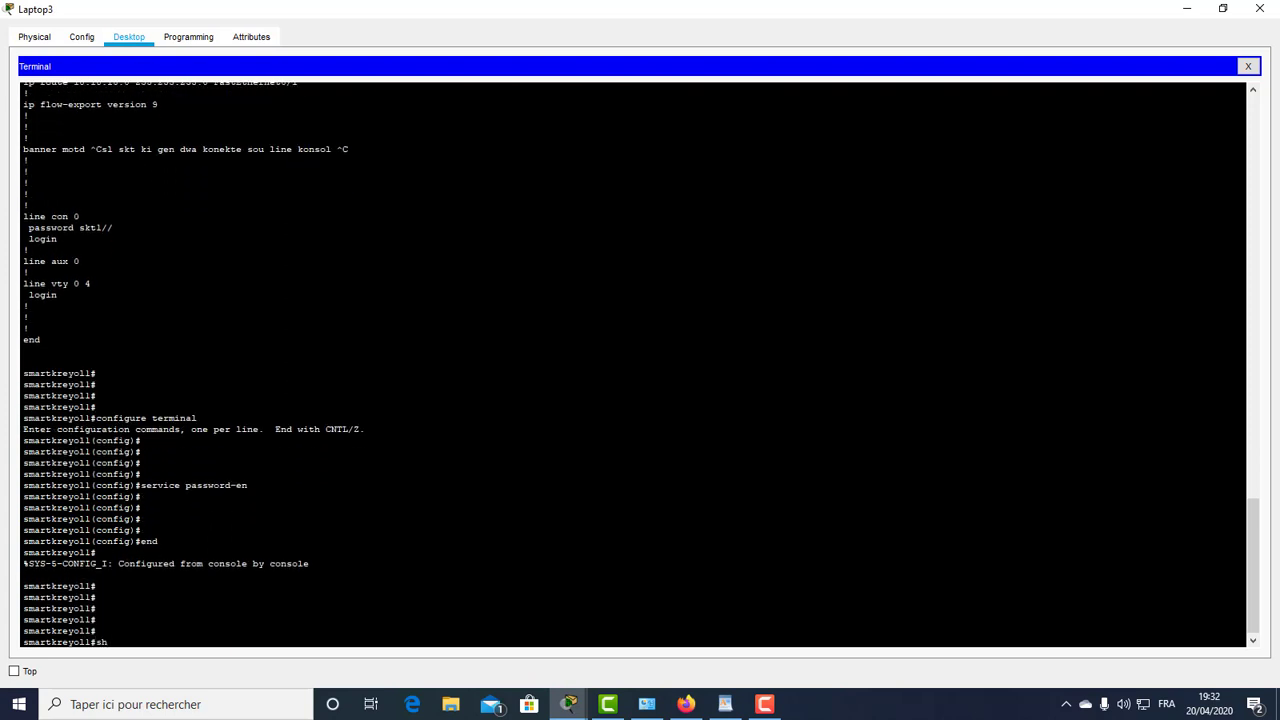
pyautogui.write('ow')
pyautogui.write(' running-')
pyautogui.write('config')
pyautogui.press('Return')
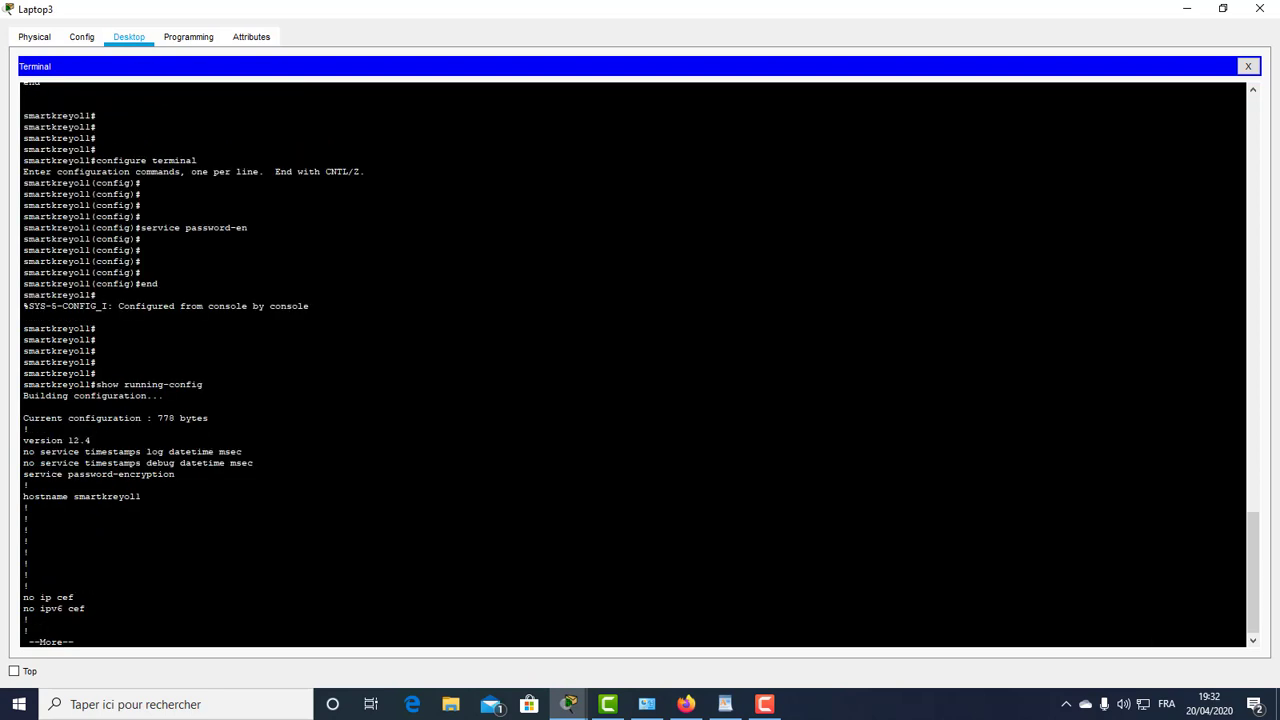
pyautogui.press('Return')
pyautogui.press('Return')
pyautogui.press('Return')
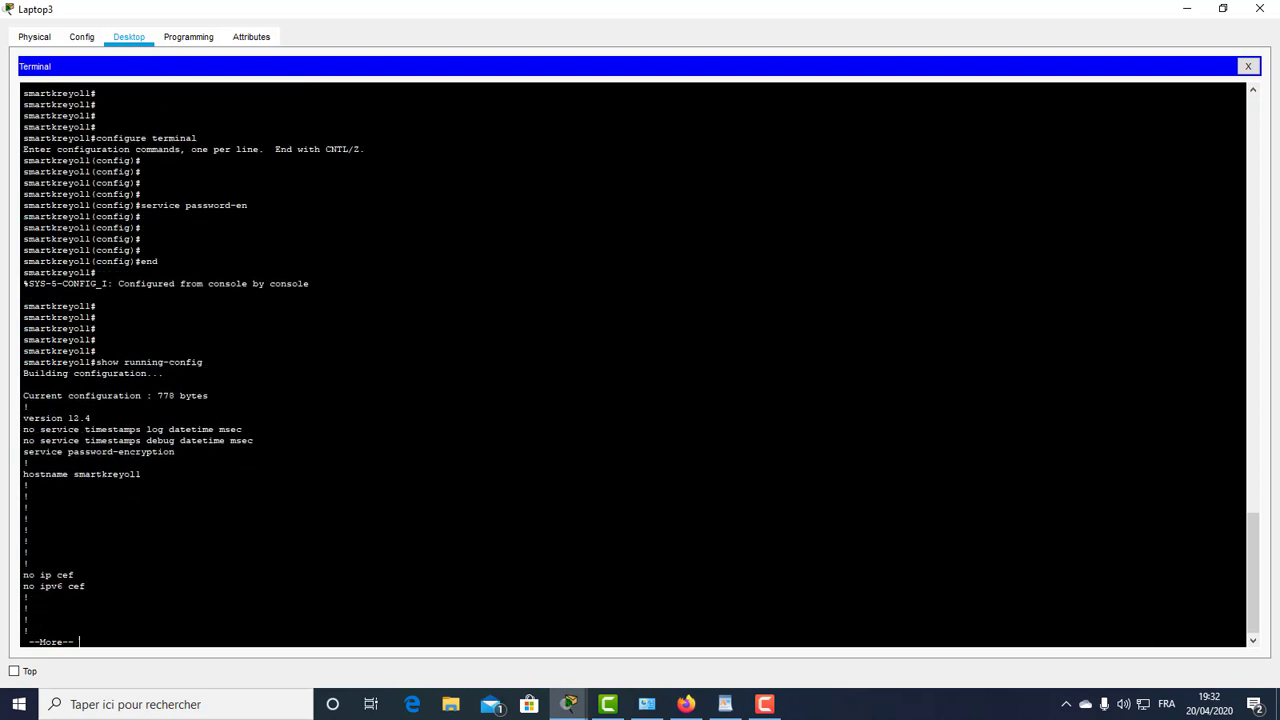
pyautogui.press('Return')
pyautogui.press('Return')
pyautogui.press('Return')
pyautogui.press('Return')
pyautogui.press('Return')
pyautogui.press('Return')
pyautogui.press('Return')
pyautogui.press('Return')
pyautogui.press('Return')
pyautogui.press('Return')
pyautogui.press('Return')
pyautogui.press('Return')
pyautogui.press('Return')
pyautogui.press('Return')
pyautogui.press('Return')
pyautogui.press('Return')
pyautogui.press('Return')
pyautogui.press('Return')
pyautogui.press('Return')
pyautogui.press('Return')
pyautogui.press('Return')
pyautogui.press('Return')
pyautogui.press('Return')
pyautogui.press('Return')
pyautogui.press('Return')
pyautogui.press('Return')
pyautogui.press('Return')
pyautogui.press('Return')
pyautogui.press('Return')
pyautogui.press('Return')
pyautogui.press('Return')
pyautogui.press('Return')
pyautogui.press('Return')
pyautogui.press('Return')
pyautogui.press('Return')
pyautogui.press('Return')
pyautogui.press('Return')
pyautogui.press('Return')
pyautogui.press('Return')
pyautogui.press('Return')
pyautogui.press('Return')
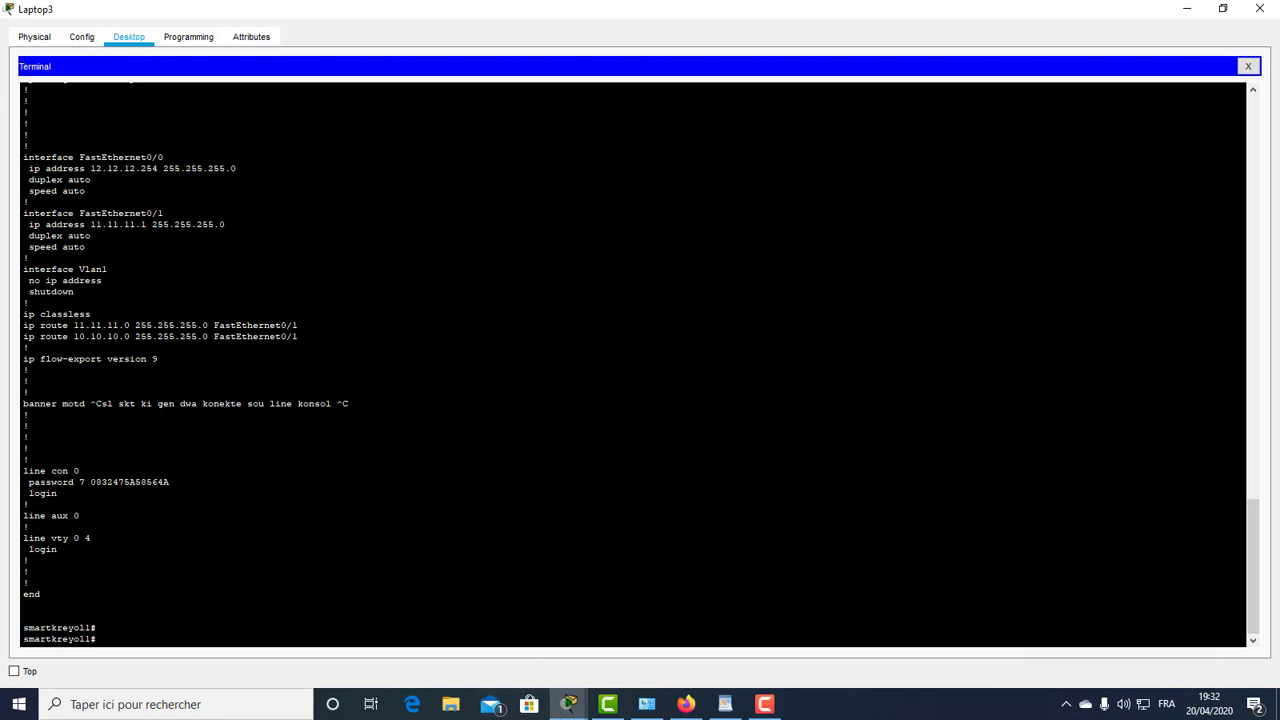
# - Save the running configuration to startup with do write from global configuration mode
pyautogui.write('configure terminal')
pyautogui.press('Return')
pyautogui.press('Return')
pyautogui.press('Return')
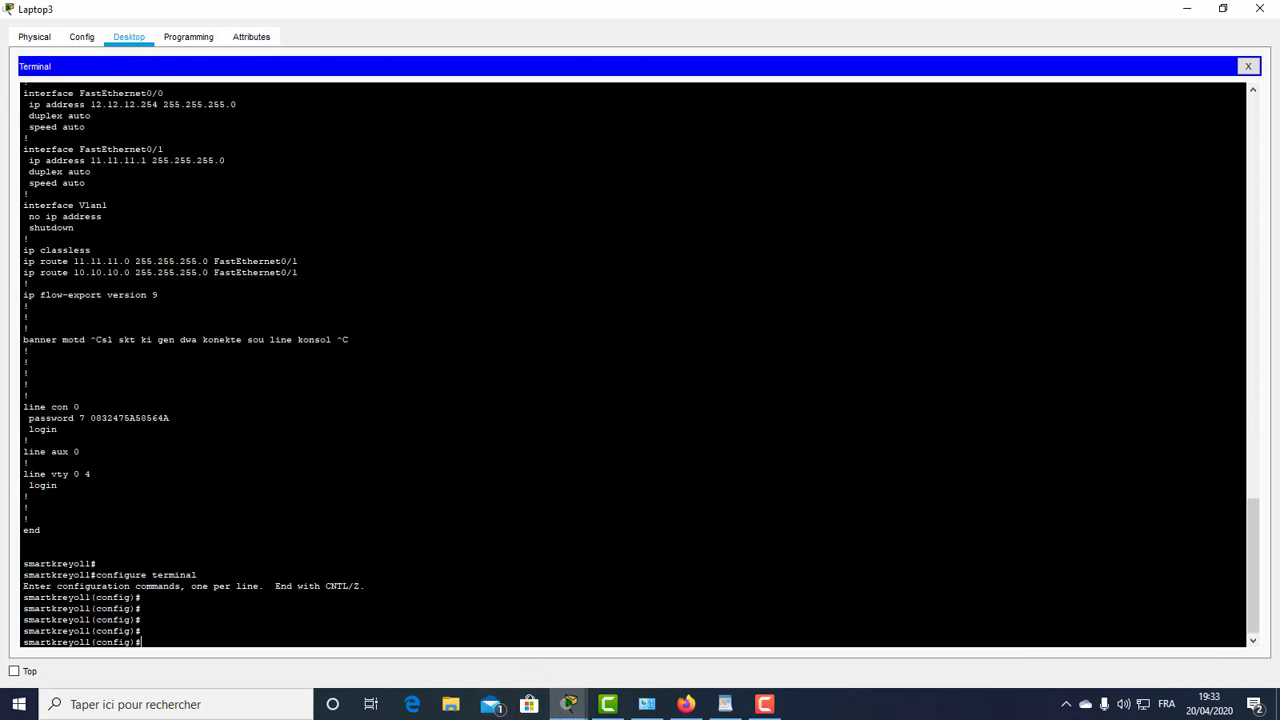
pyautogui.write('do')
pyautogui.write(' w')
pyautogui.press('BackSpace')
pyautogui.write('r')
pyautogui.press('BackSpace')
pyautogui.write('w')
pyautogui.press('Return')
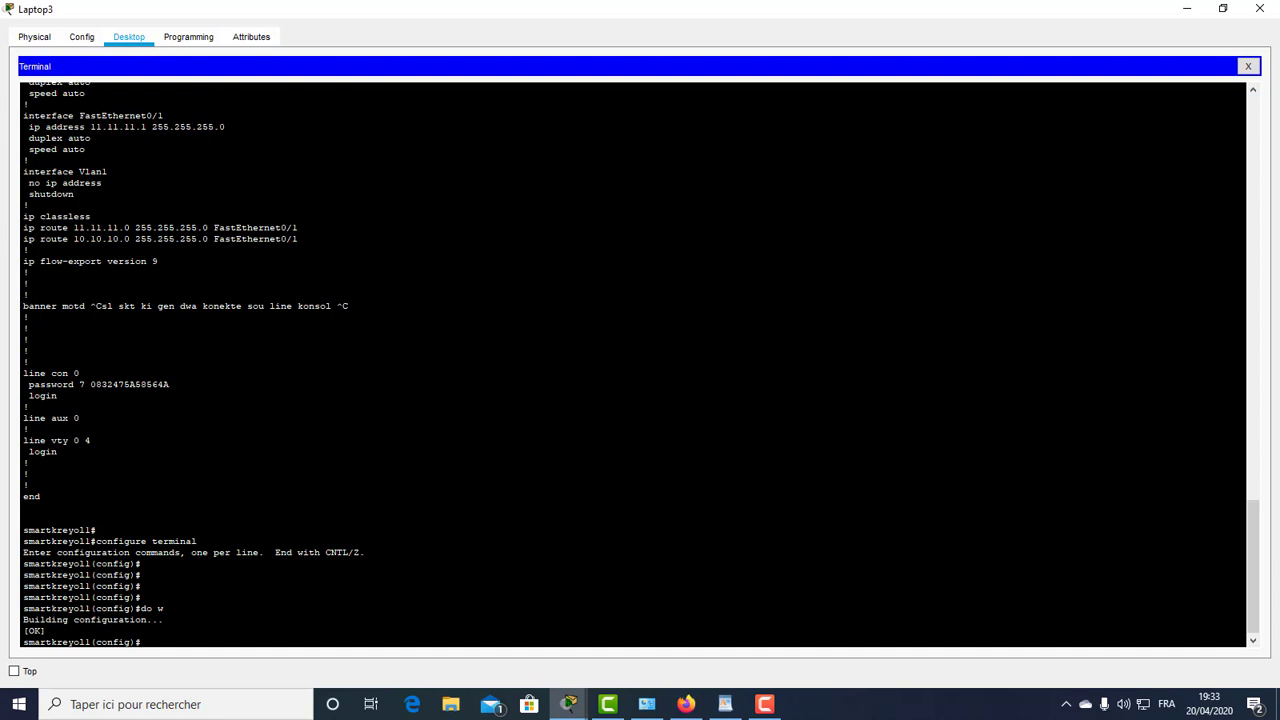
pyautogui.press('Return')
pyautogui.press('Return')
pyautogui.press('Return')
pyautogui.press('Return')
pyautogui.press('Return')
pyautogui.press('Return')
pyautogui.press('Return')
pyautogui.press('Return')
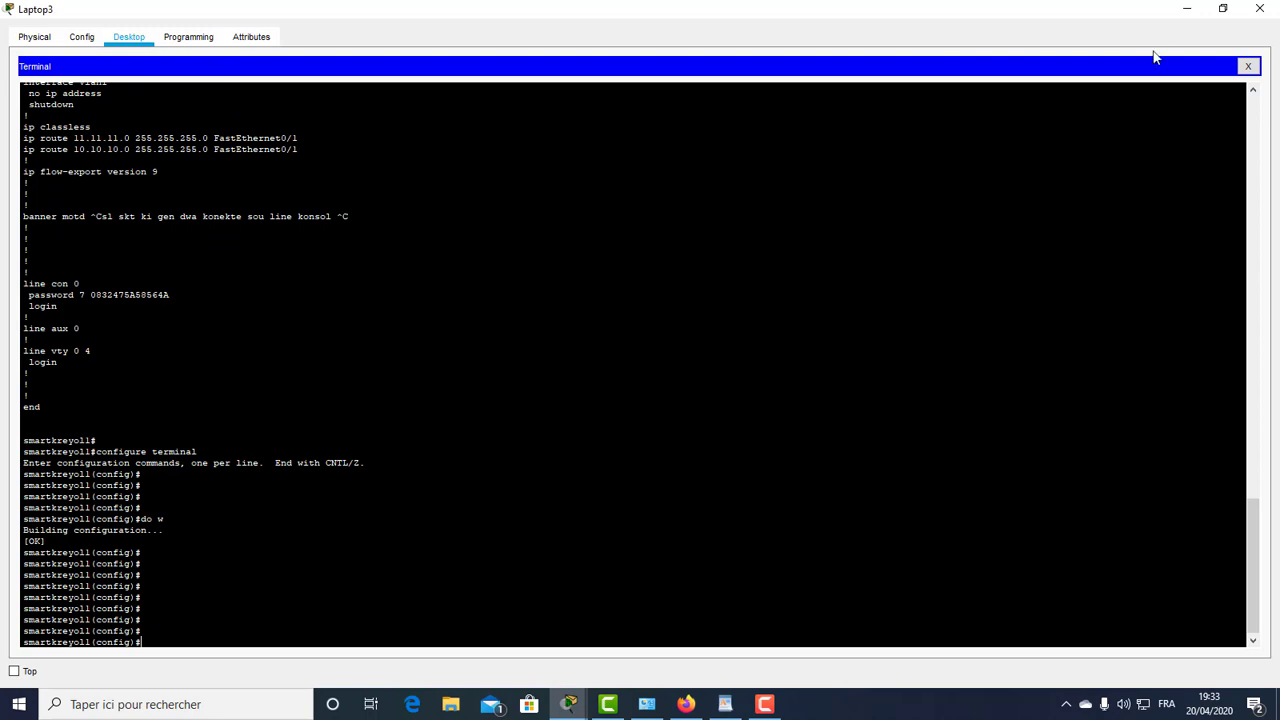
# - Reconnect Laptop3's terminal to the router console with default settings
pyautogui.click(1248, 66)
pyautogui.click(1264, 10)
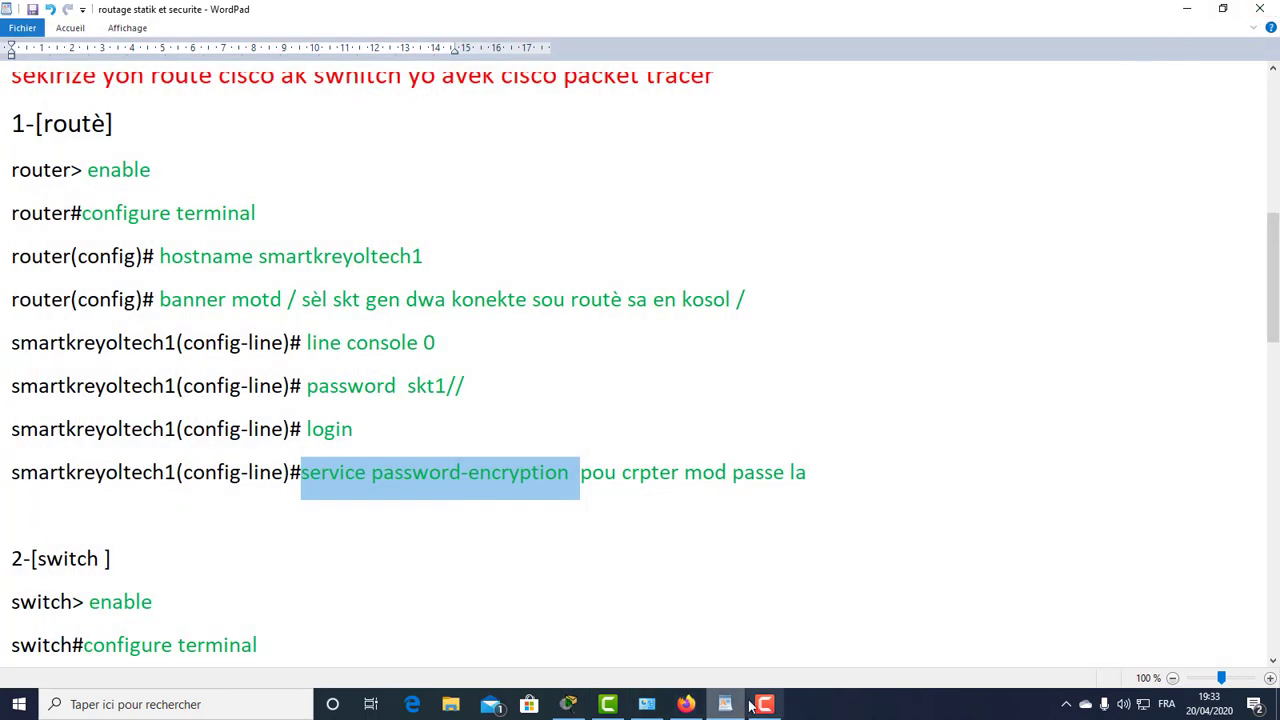
pyautogui.moveTo(725, 704)
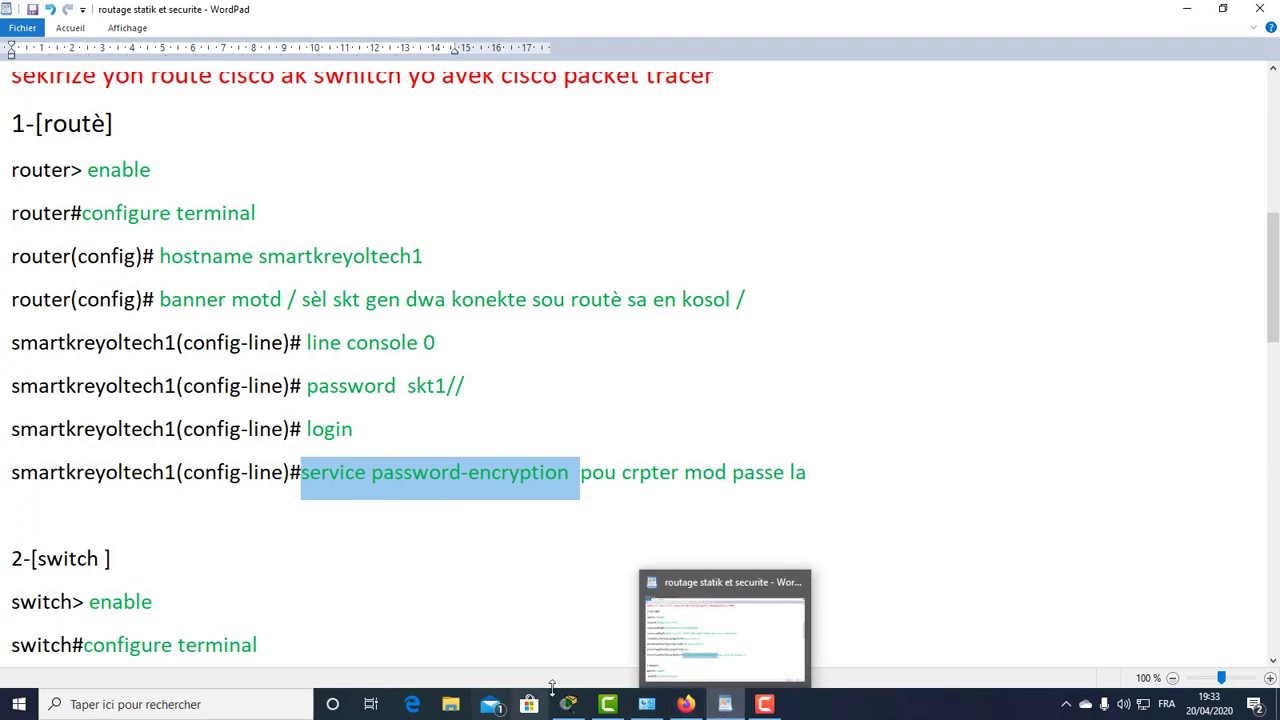
pyautogui.click(568, 704)
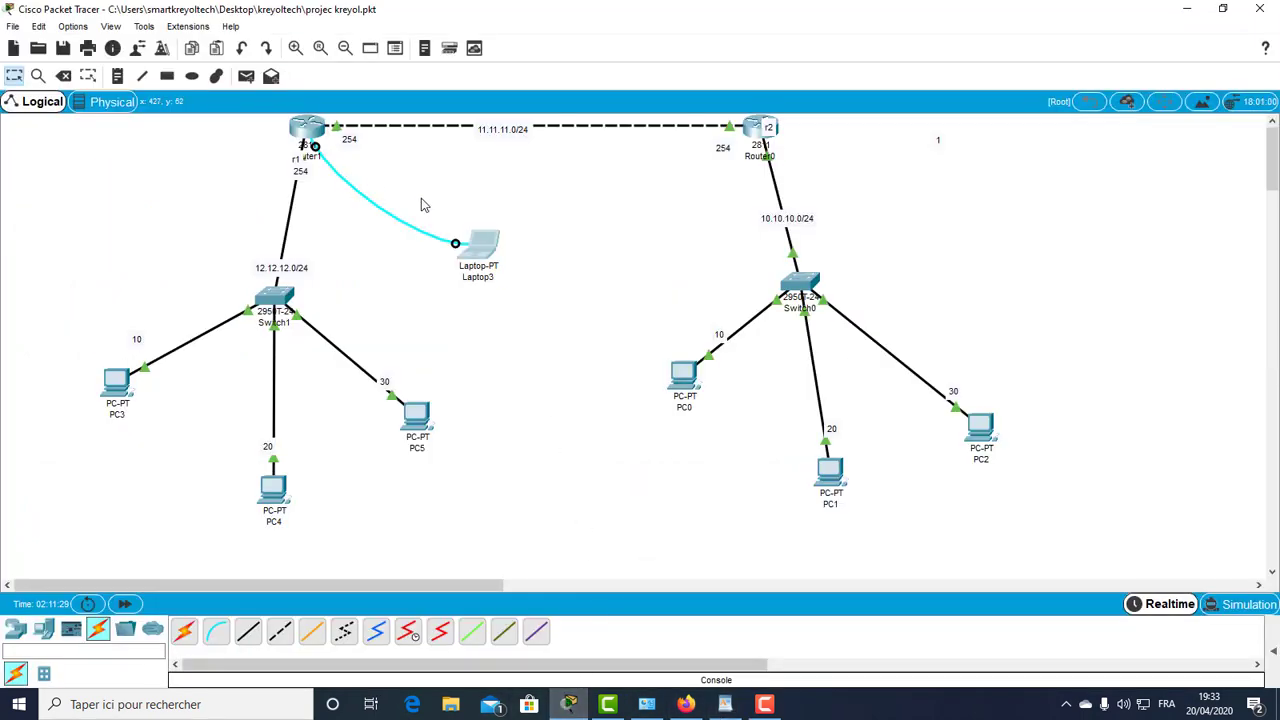
pyautogui.click(484, 248)
pyautogui.click(678, 210)
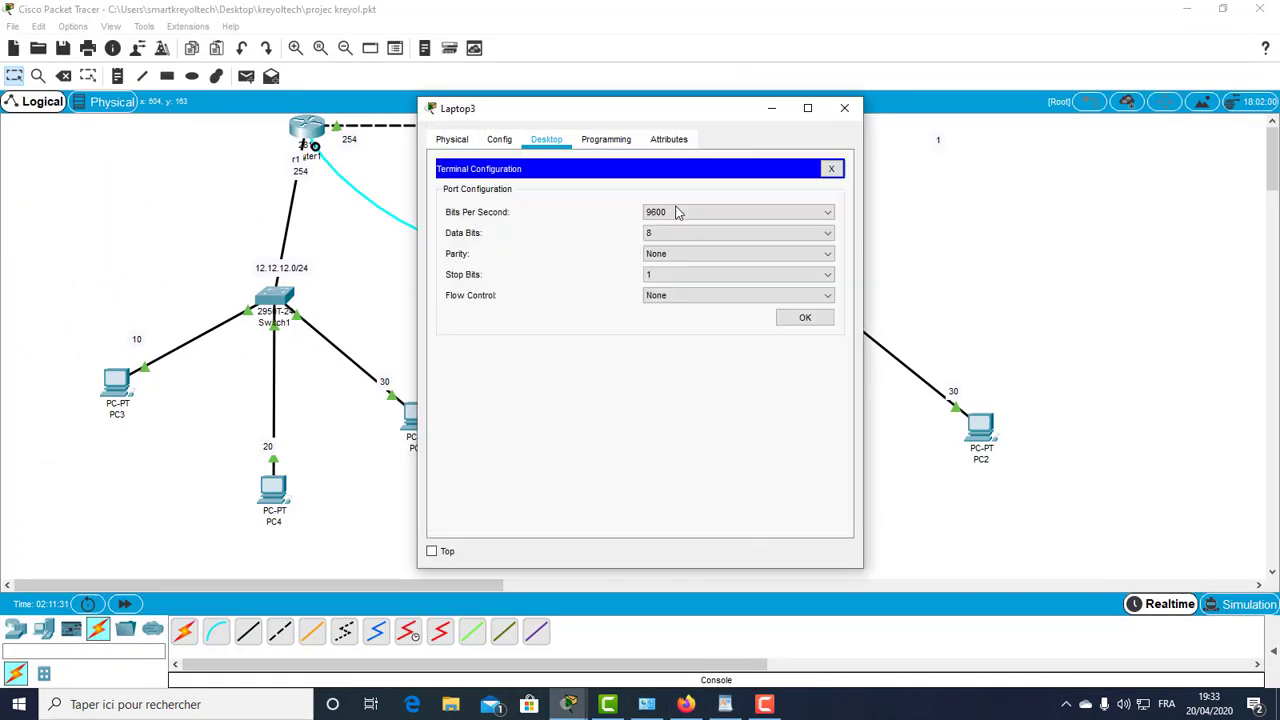
pyautogui.click(800, 316)
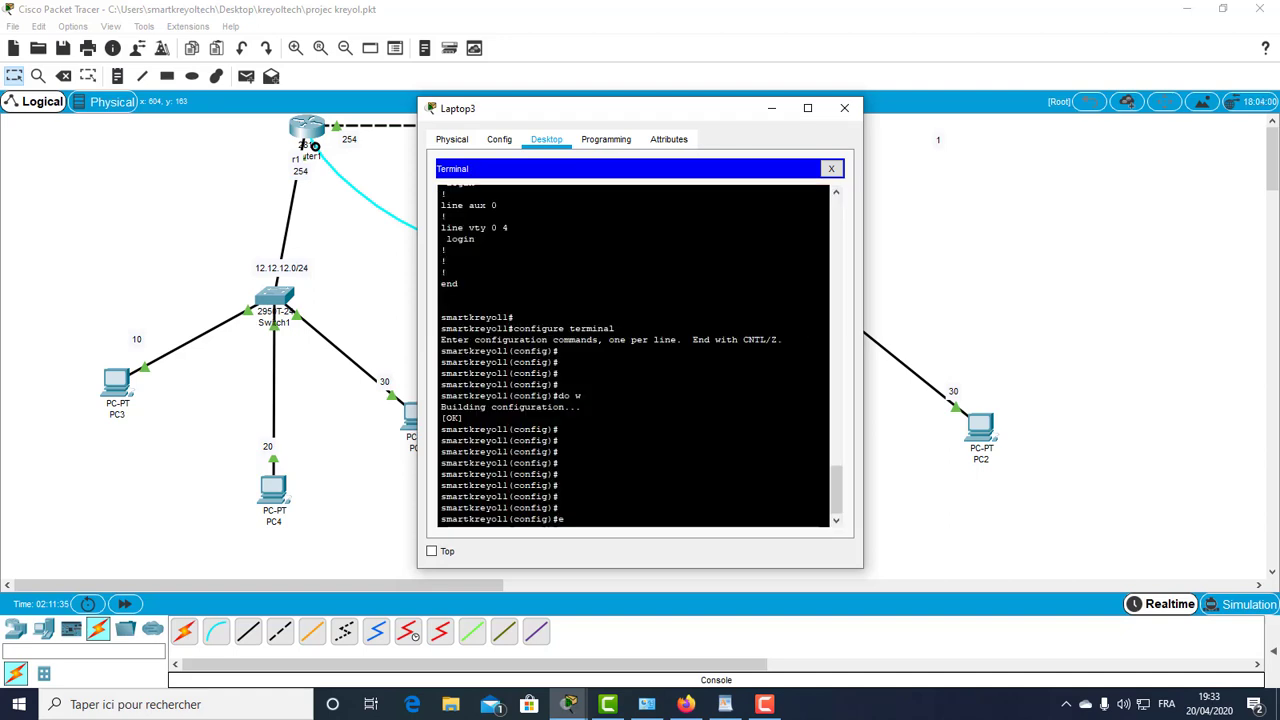
# - Exit configuration mode with end, log out with exit, and close Laptop3's window
pyautogui.write('nd')
pyautogui.press('Return')
pyautogui.press('Return')
pyautogui.press('Return')
pyautogui.press('Return')
pyautogui.press('Return')
pyautogui.press('Return')
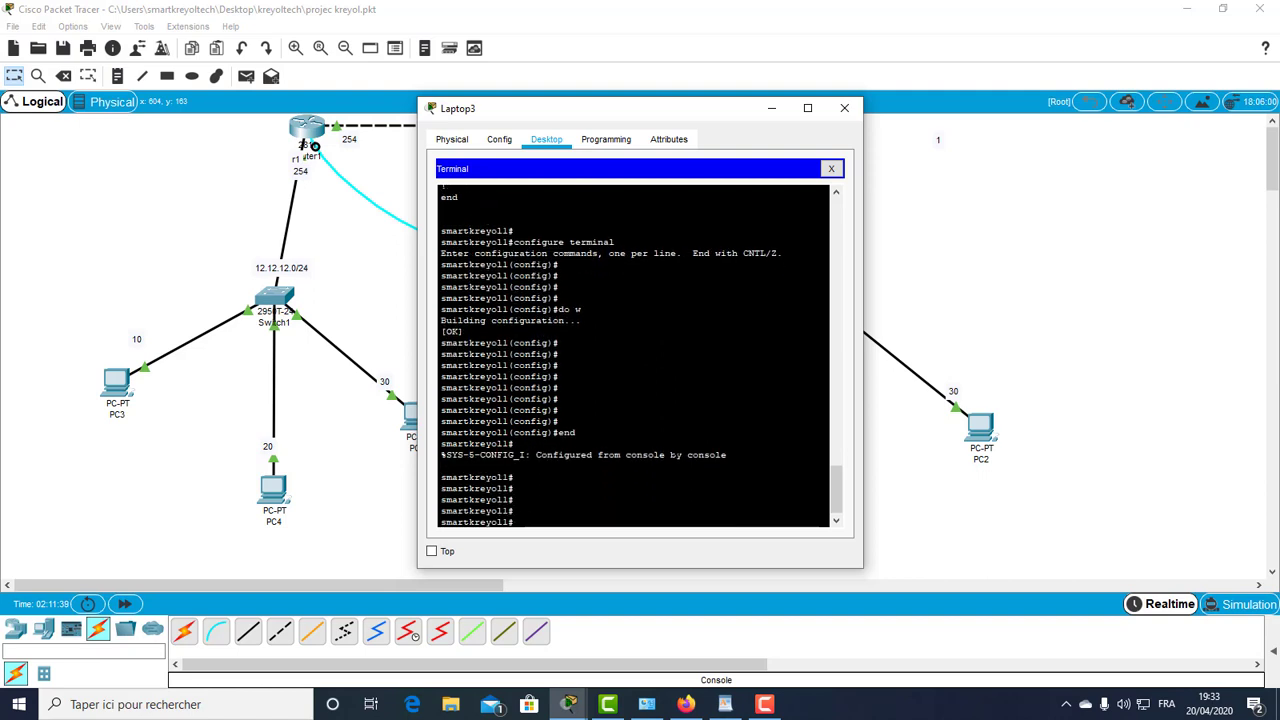
pyautogui.write('exit')
pyautogui.press('Return')
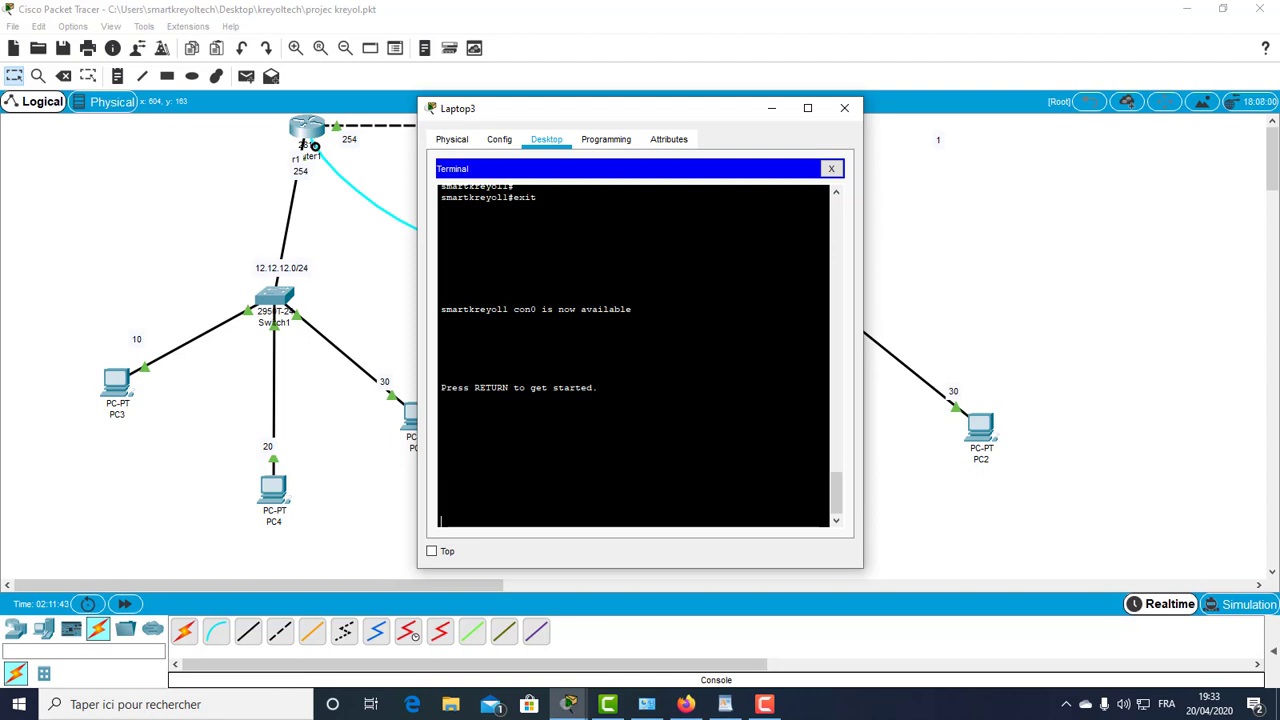
pyautogui.click(844, 108)
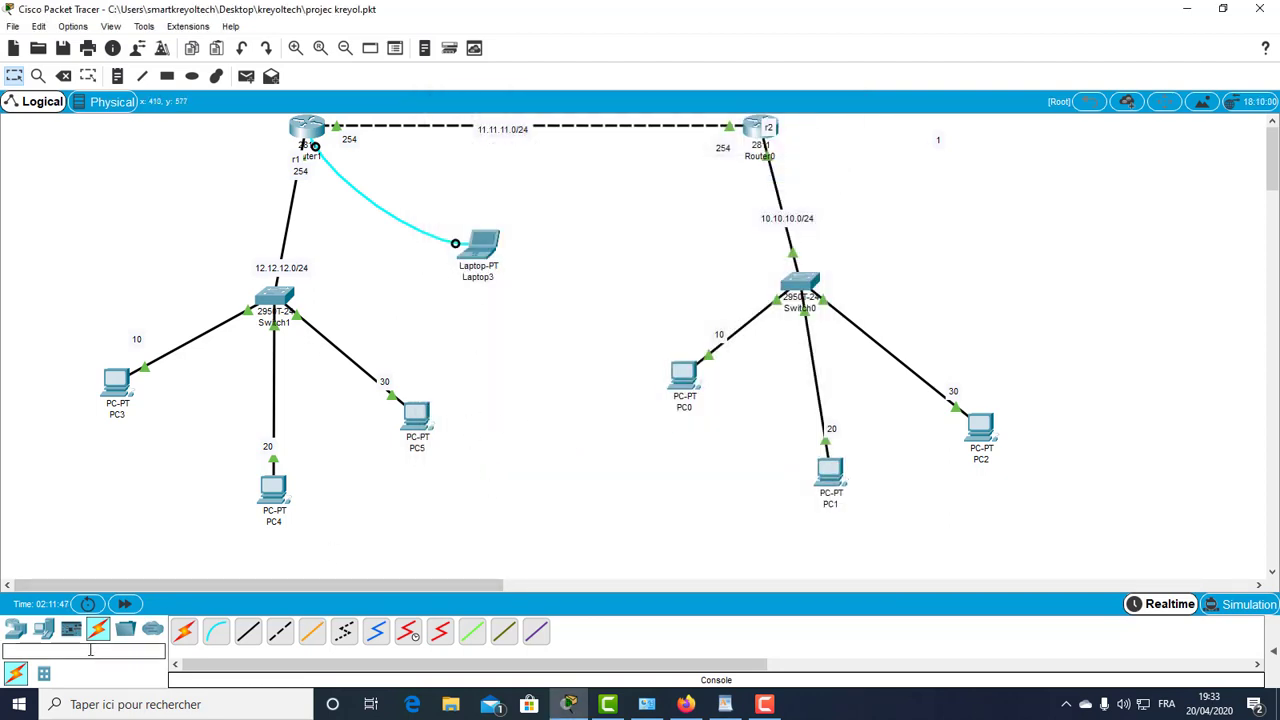
# - Delete Laptop3 and its cable, and place a new Laptop4 at the top left
pyautogui.click(63, 76)
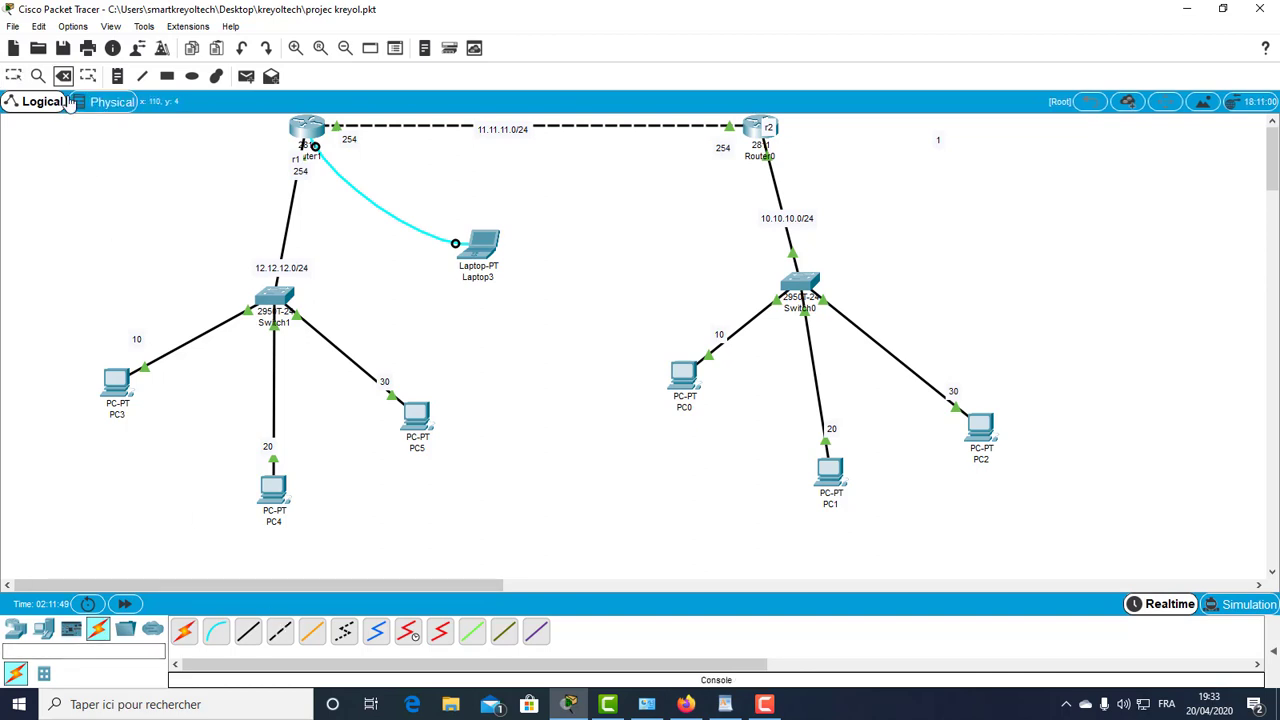
pyautogui.click(395, 220)
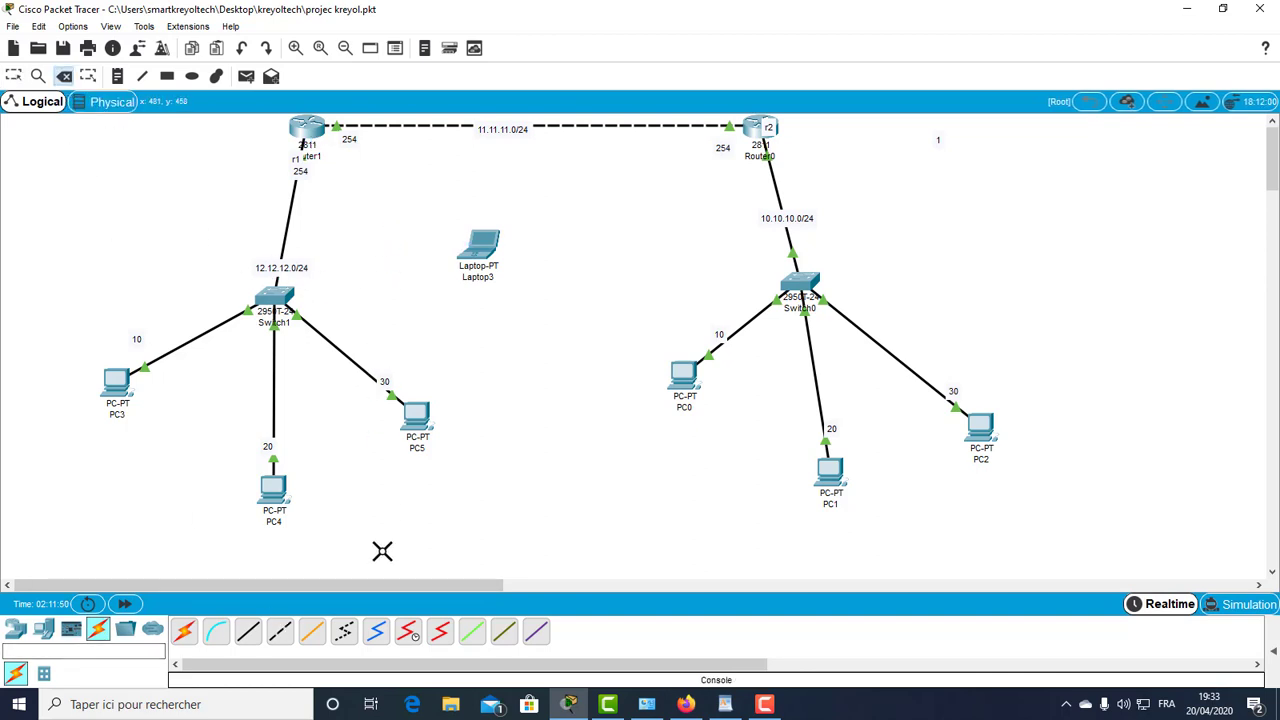
pyautogui.click(482, 244)
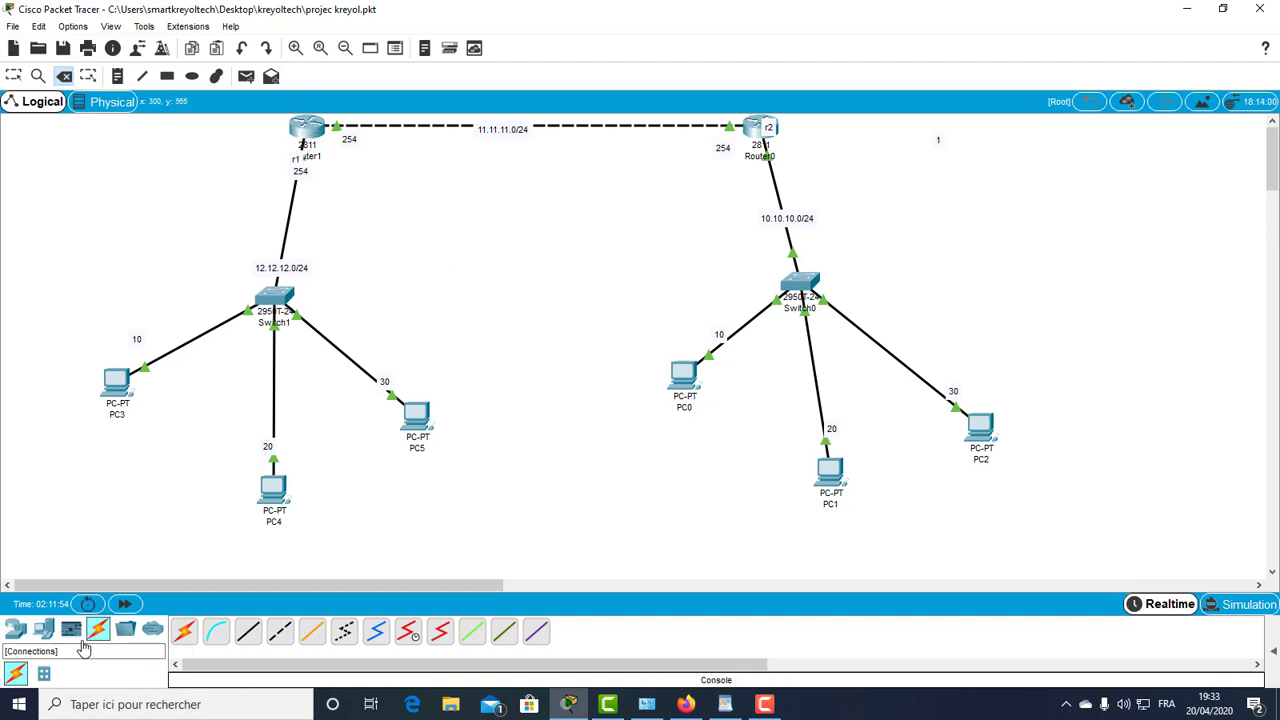
pyautogui.click(43, 628)
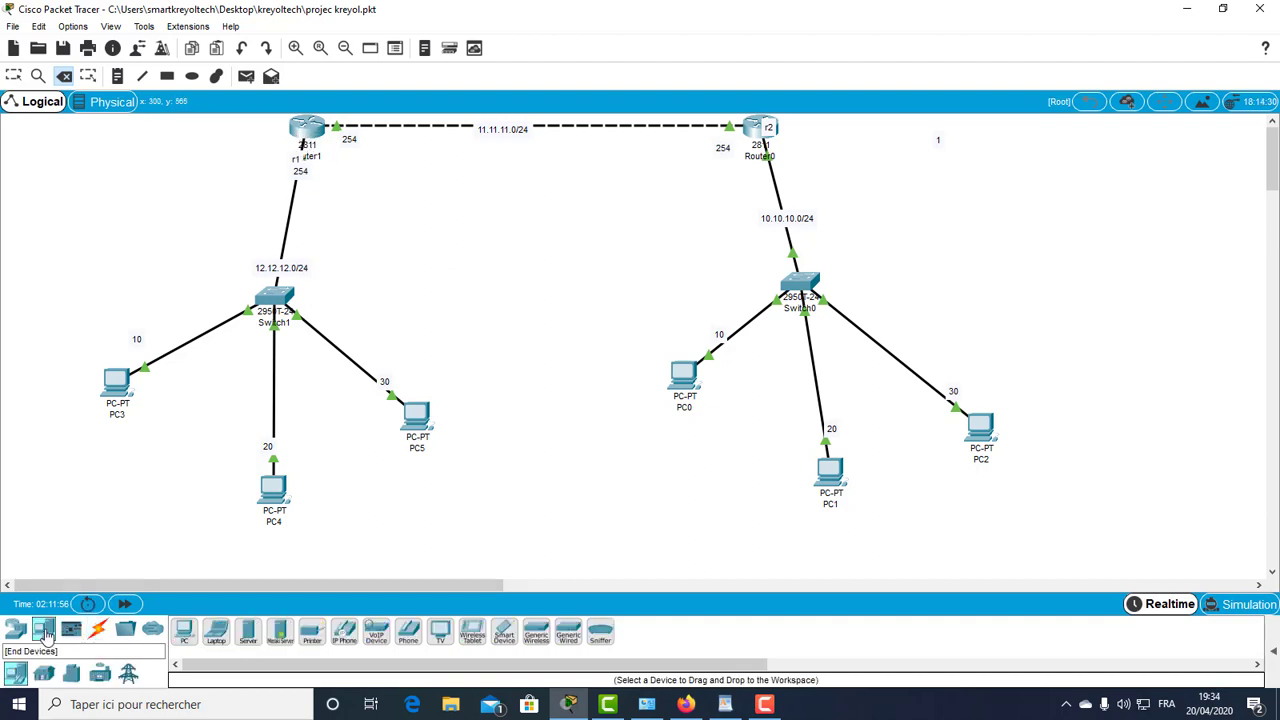
pyautogui.click(216, 632)
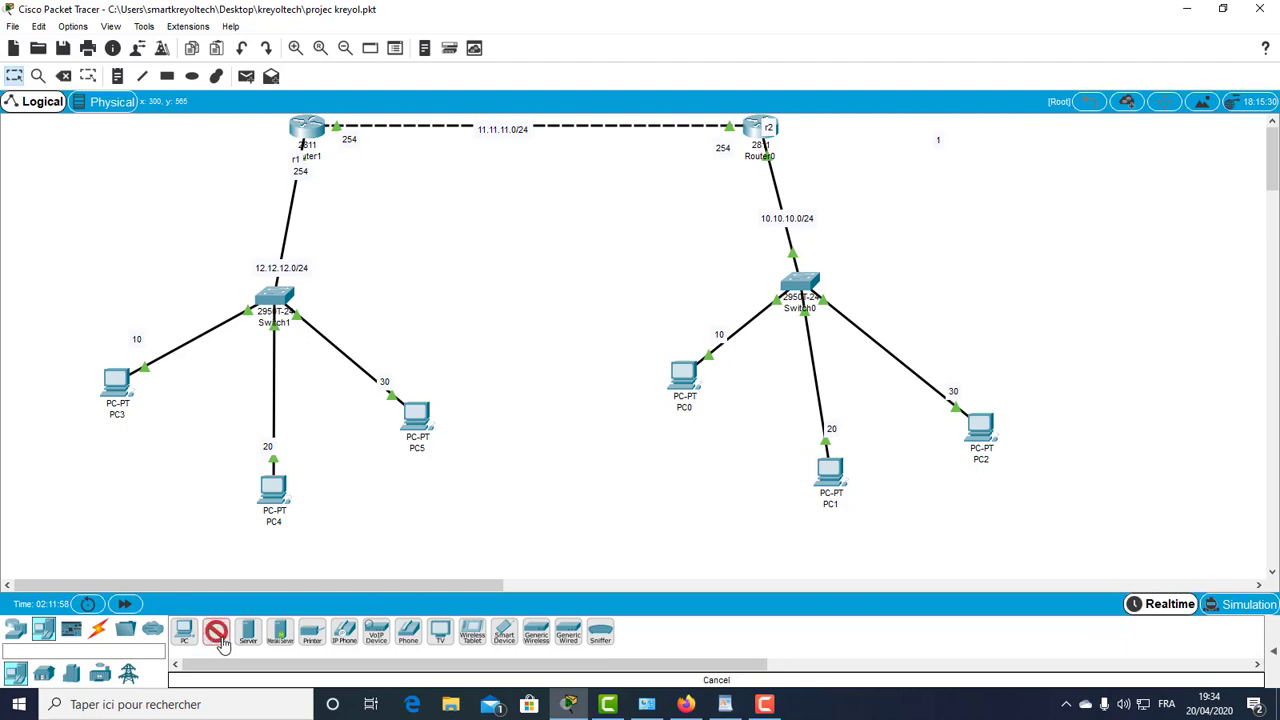
pyautogui.click(110, 145)
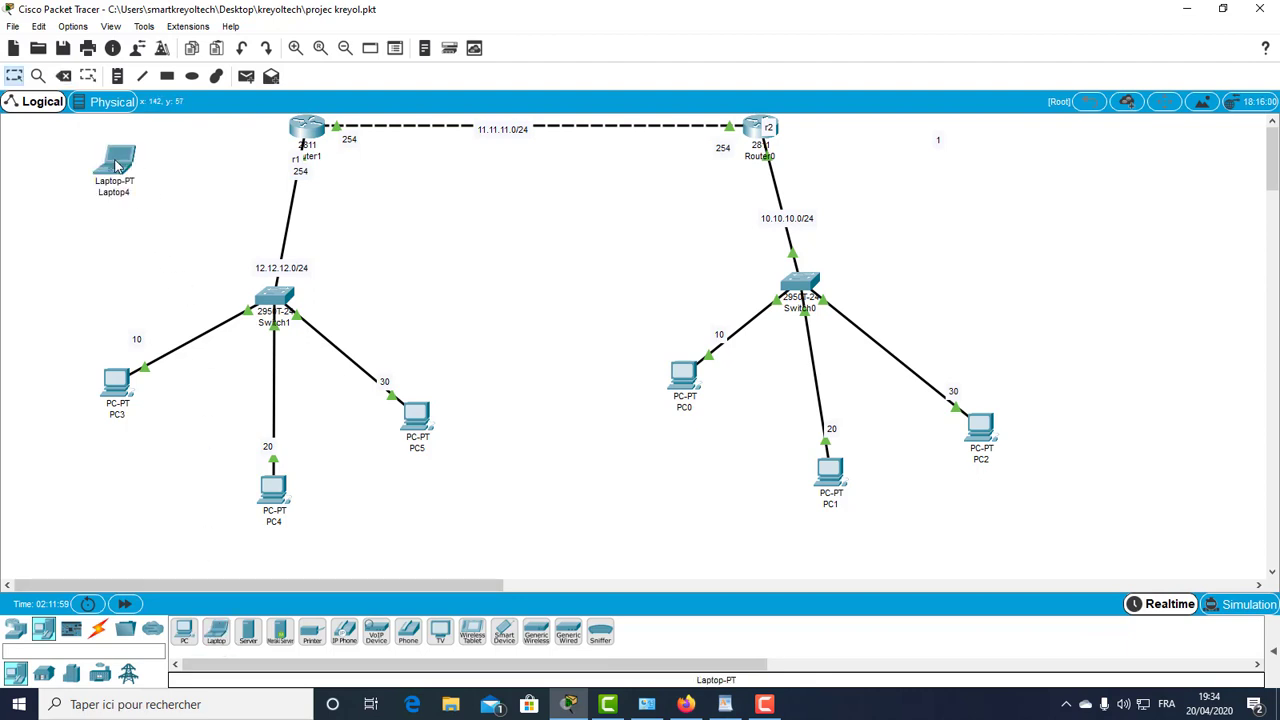
# - Connect Laptop4's RS 232 port to router r1's Console port and move Laptop4 lower
pyautogui.click(99, 632)
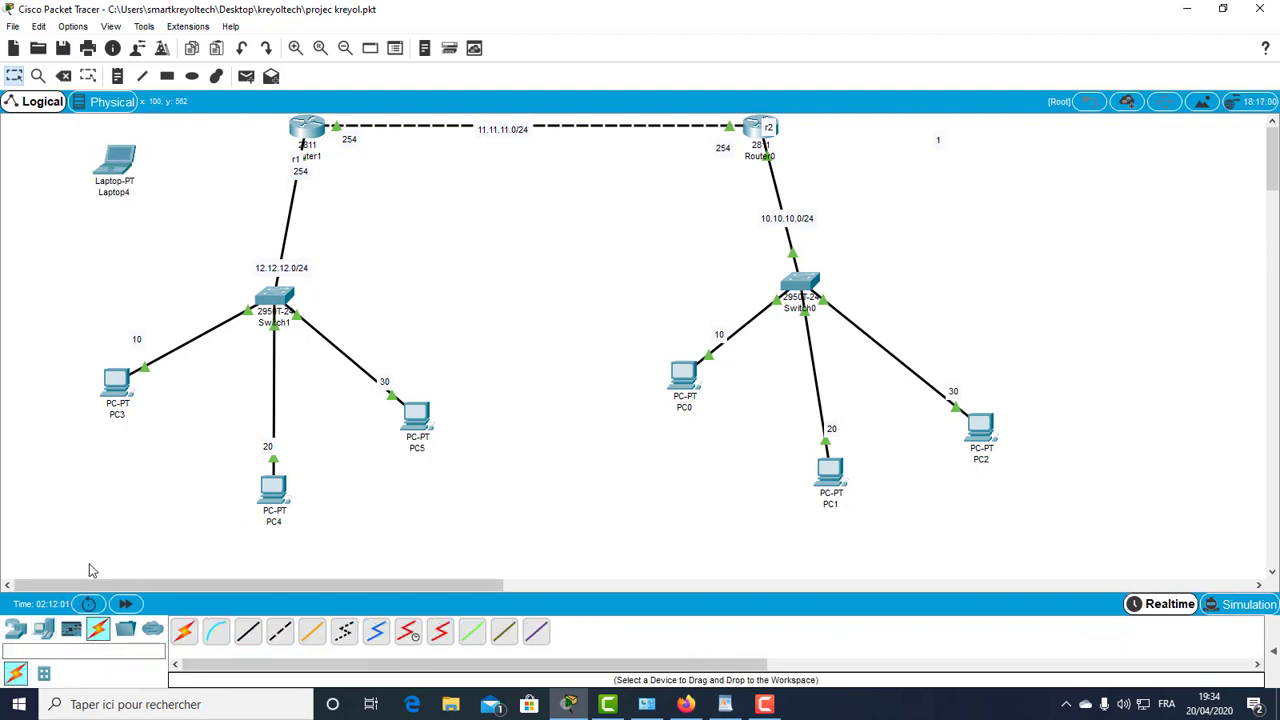
pyautogui.click(216, 632)
pyautogui.click(128, 158)
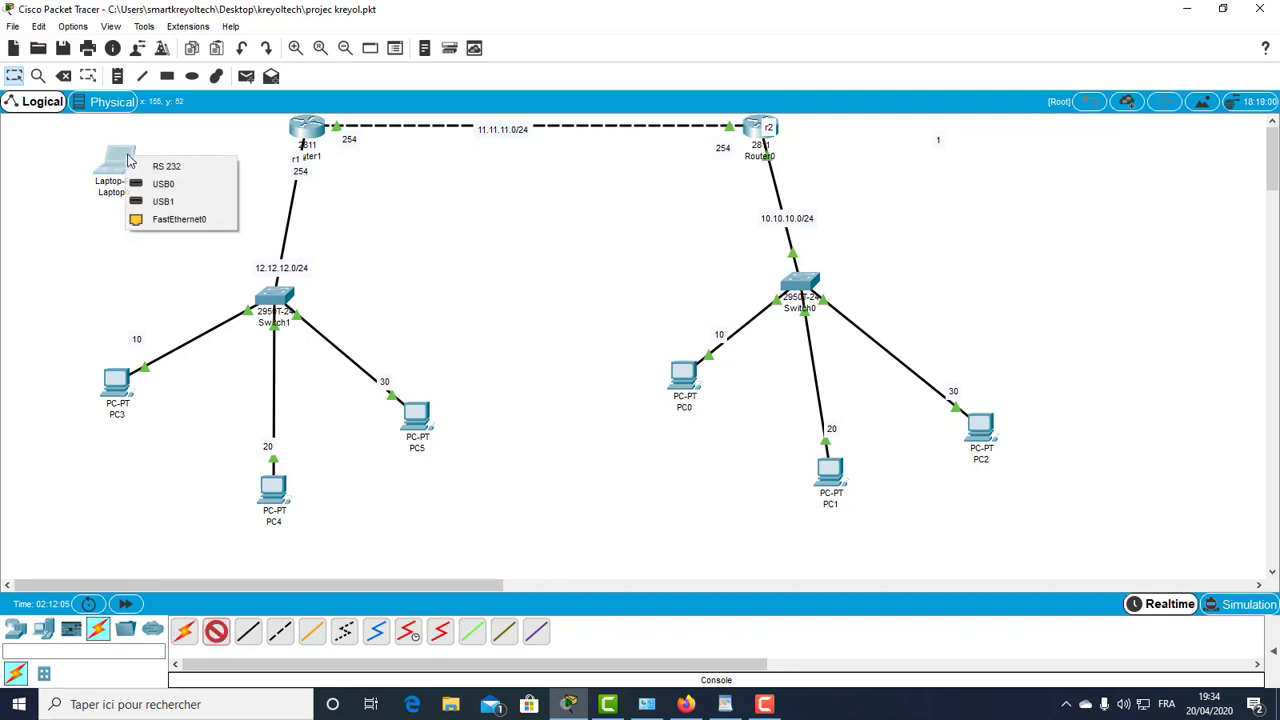
pyautogui.click(166, 166)
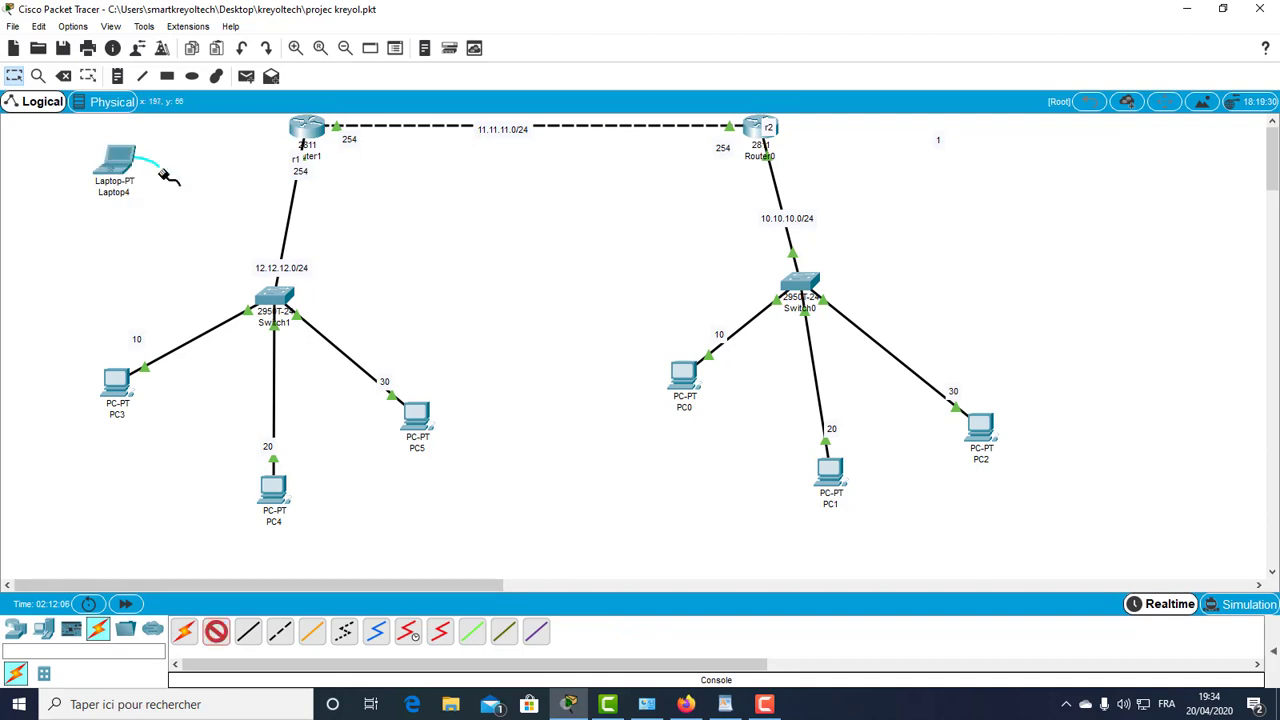
pyautogui.click(308, 132)
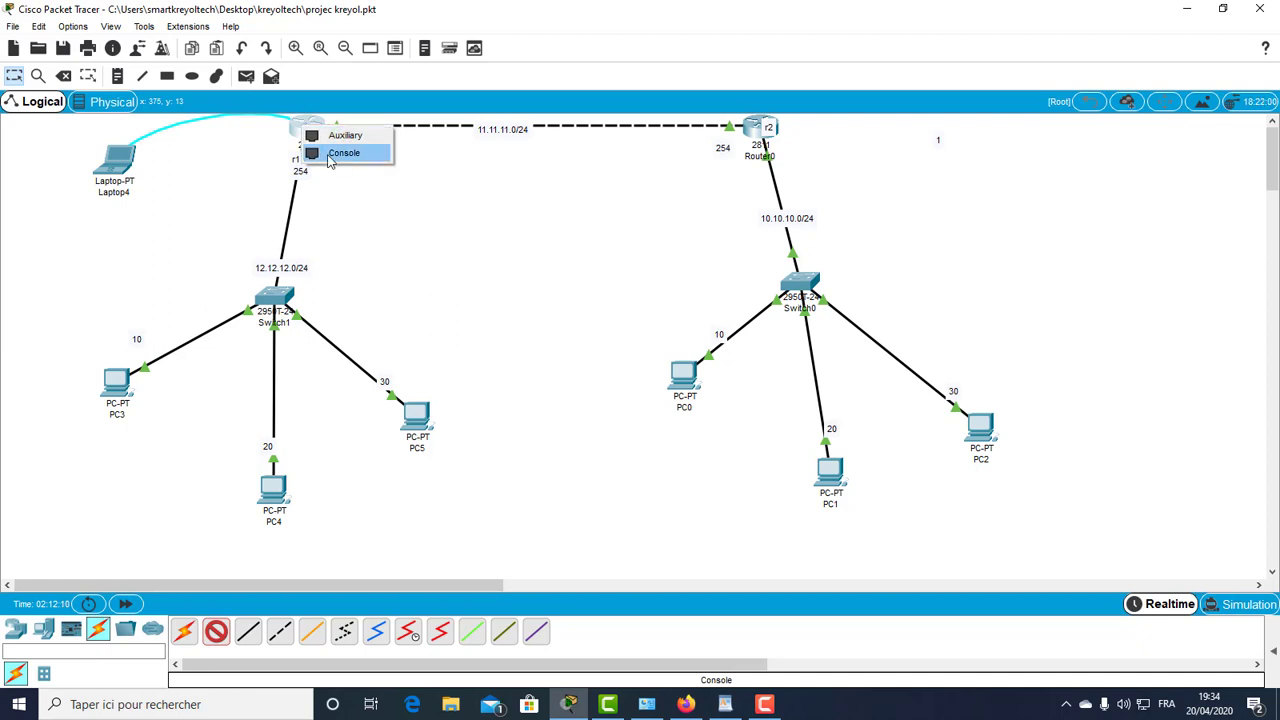
pyautogui.click(330, 160)
pyautogui.moveTo(124, 162); pyautogui.dragTo(122, 255)
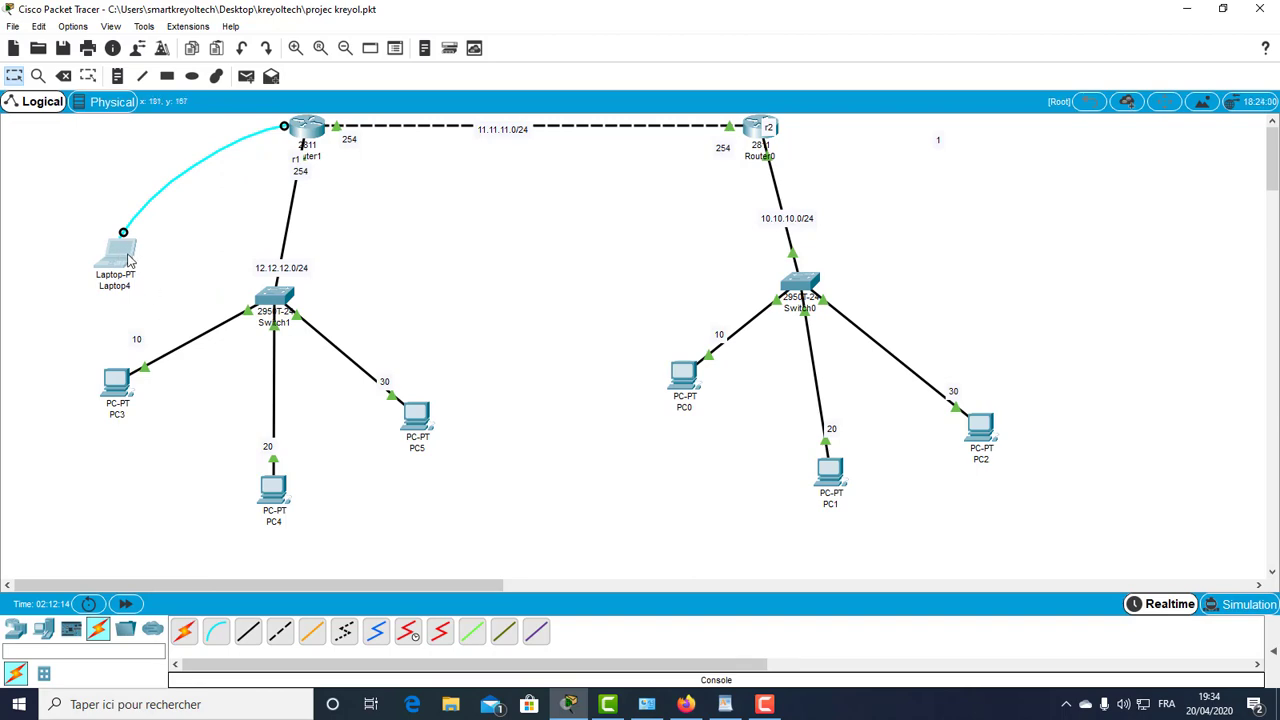
# - Open Laptop4's terminal to router smartkreyoll and log in with the console password
pyautogui.click(126, 262)
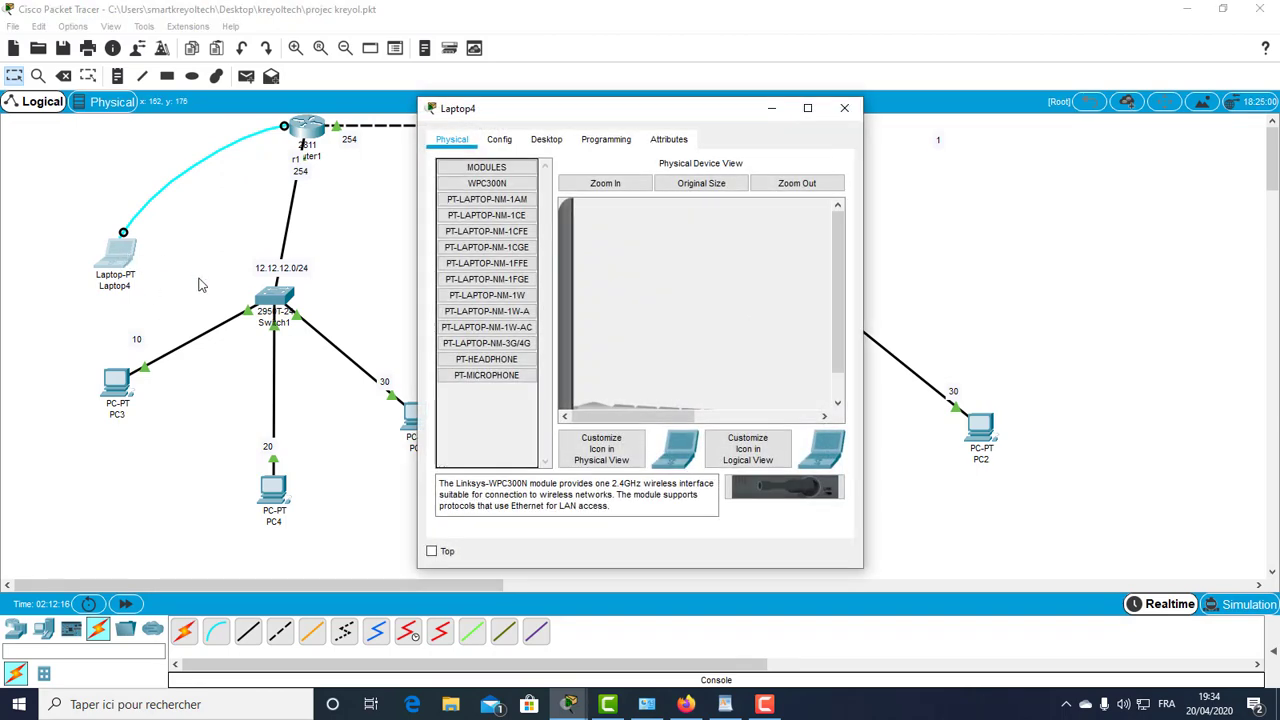
pyautogui.click(546, 139)
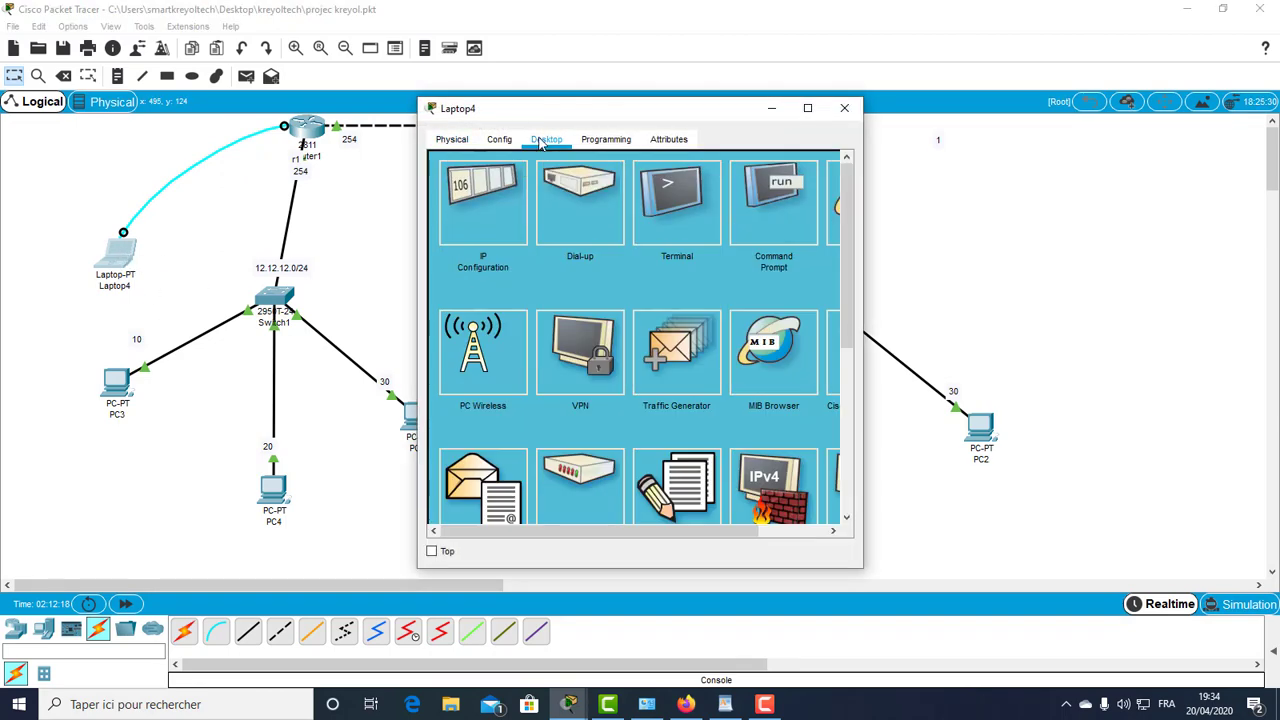
pyautogui.click(678, 205)
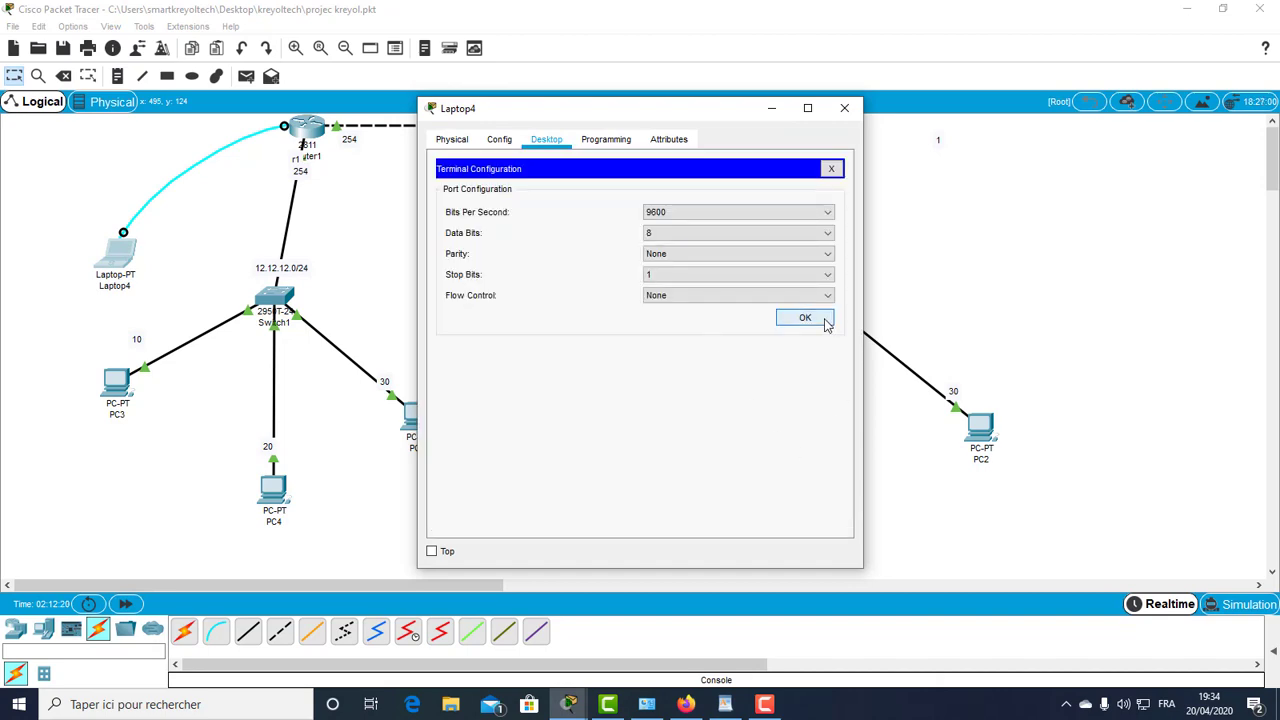
pyautogui.click(826, 320)
pyautogui.click(808, 108)
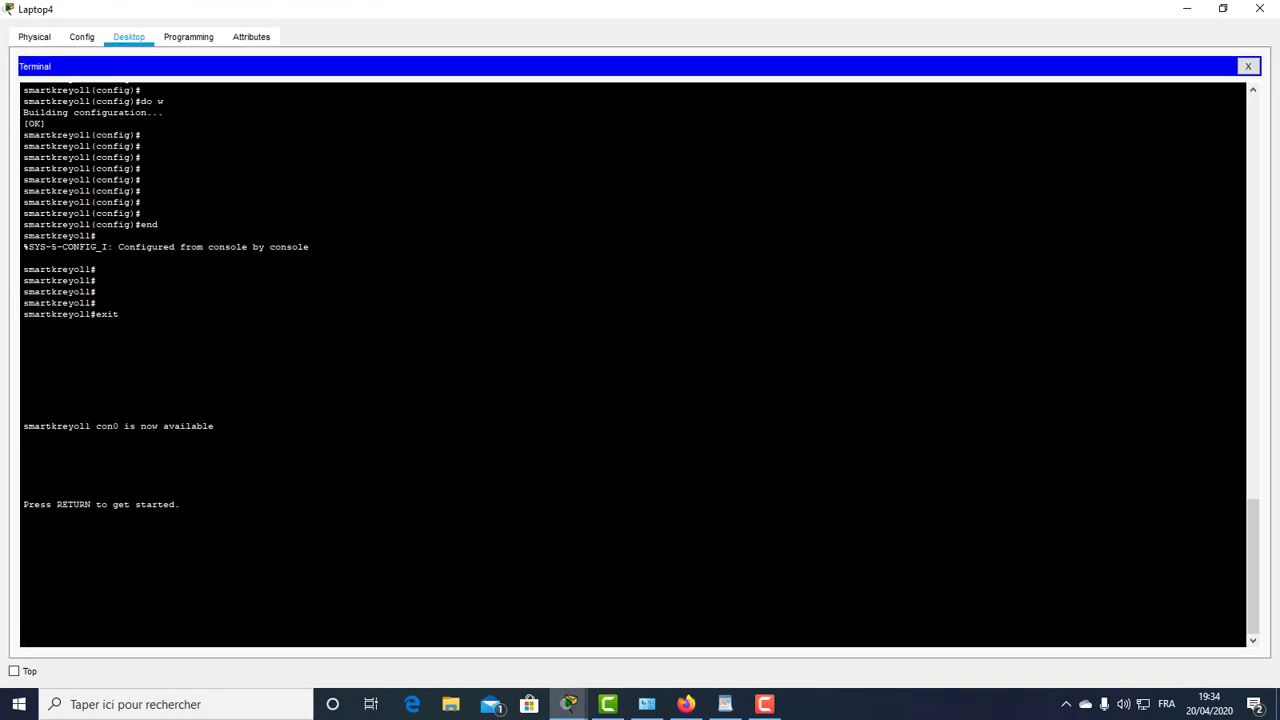
pyautogui.press('Return')
pyautogui.press('Return')
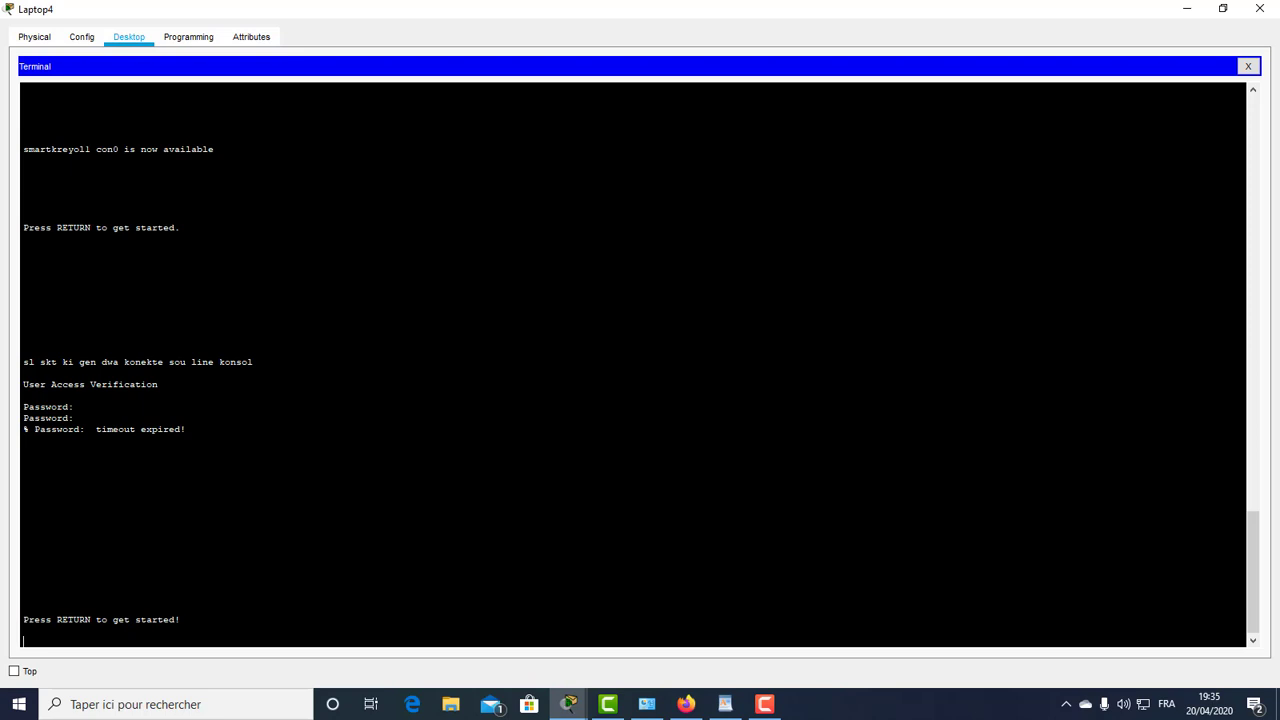
pyautogui.press('Return')
pyautogui.press('Return')
pyautogui.press('Return')
pyautogui.press('Return')
pyautogui.press('Return')
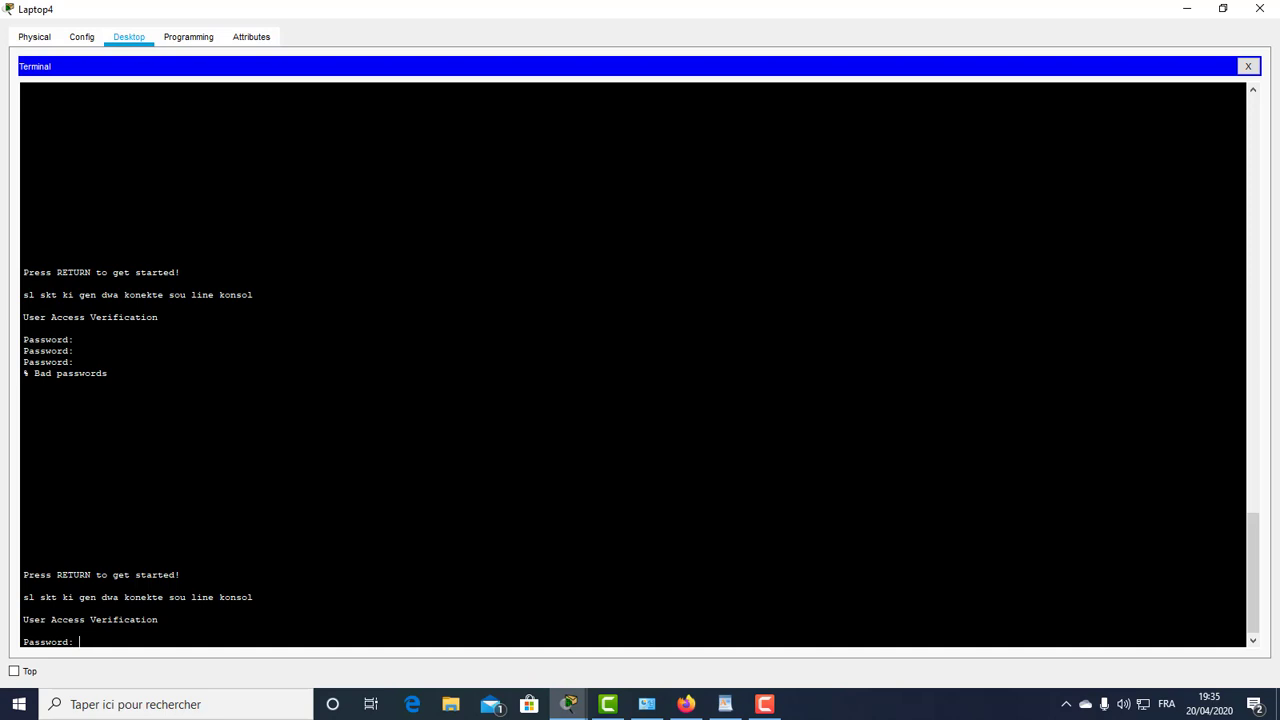
pyautogui.press('Return')
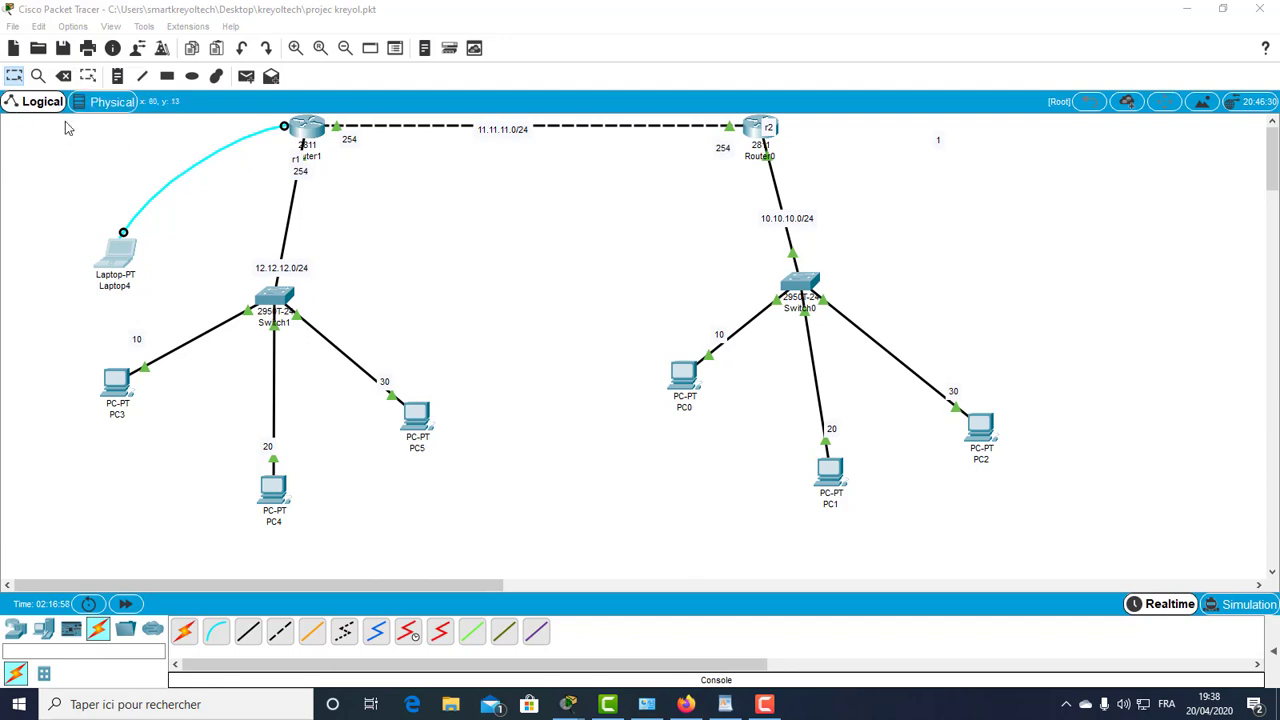
# - Delete the Laptop4-to-router r1 console cable and pick the Console cable type again
pyautogui.click(63, 76)
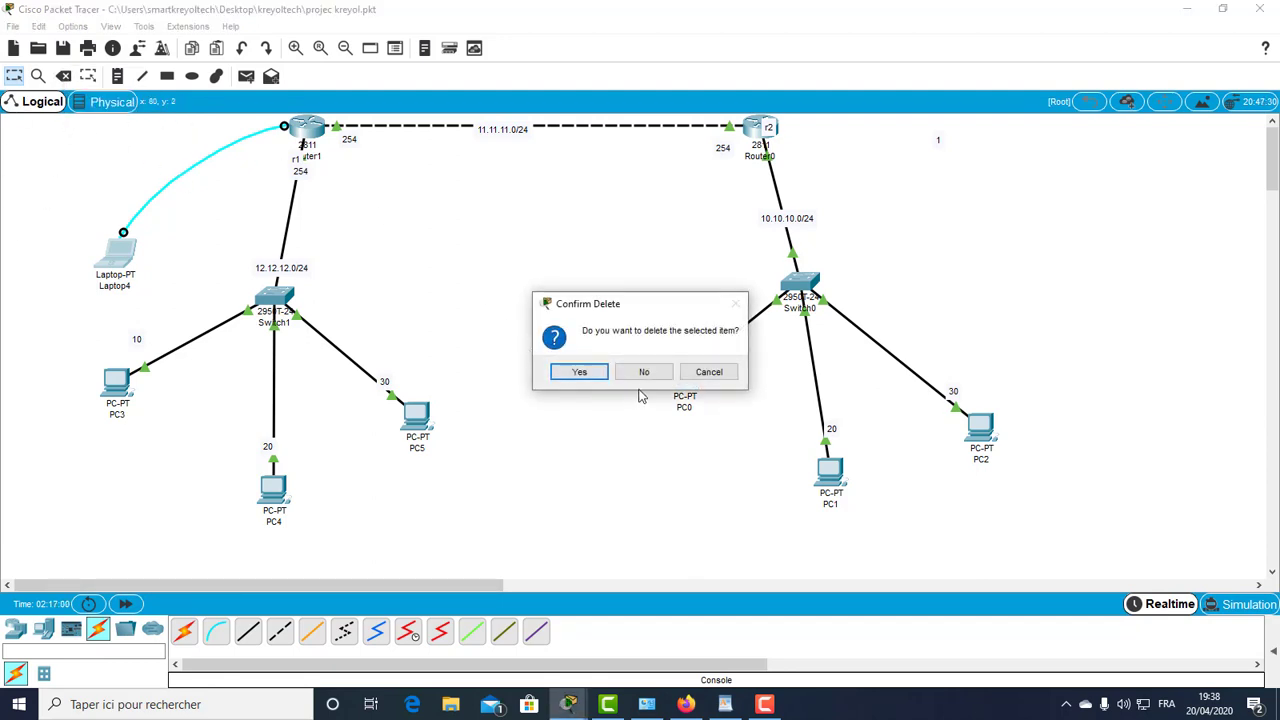
pyautogui.click(642, 372)
pyautogui.click(246, 140)
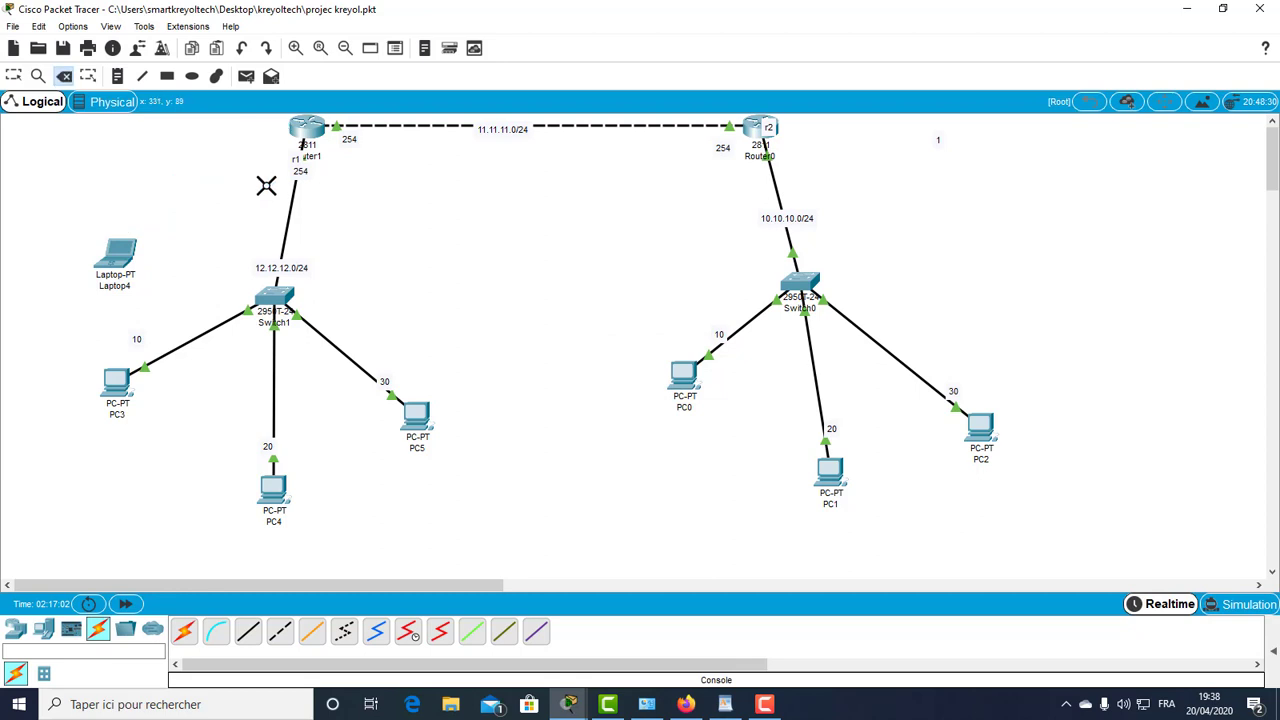
pyautogui.click(214, 634)
# - Run a console cable from Laptop4's RS 232 port to Switch1's Console port
pyautogui.click(137, 259)
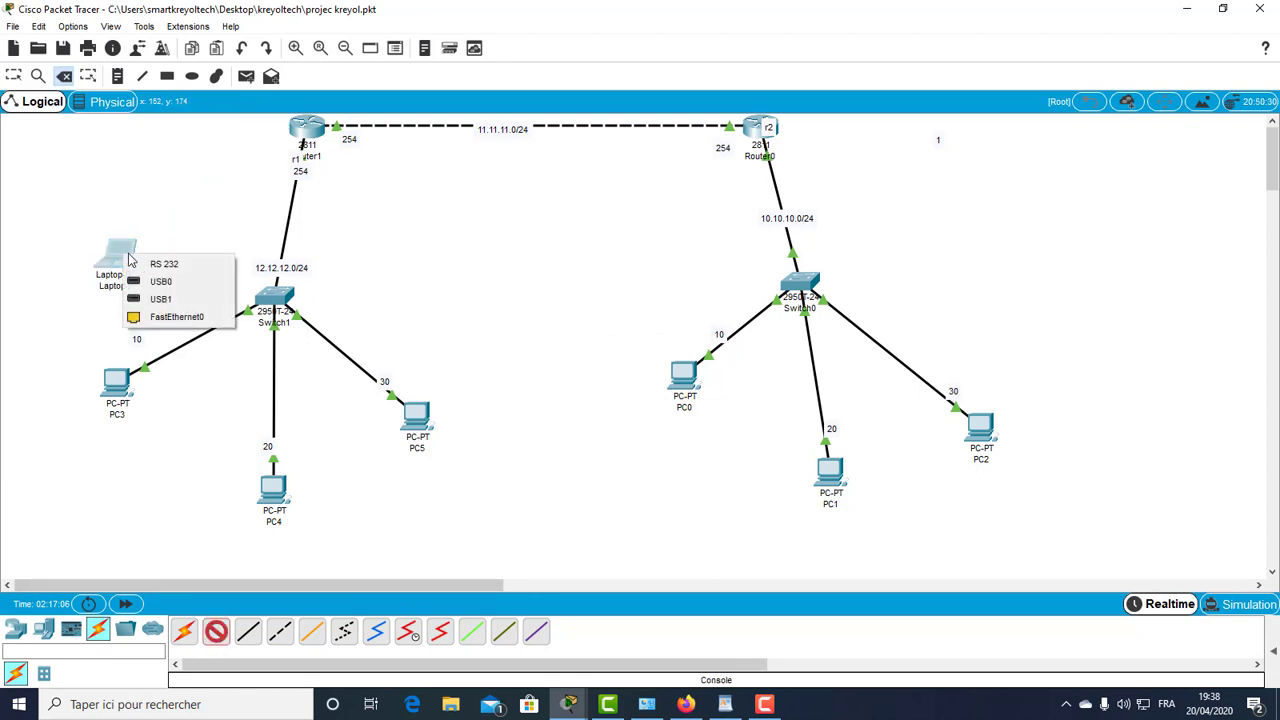
pyautogui.click(162, 264)
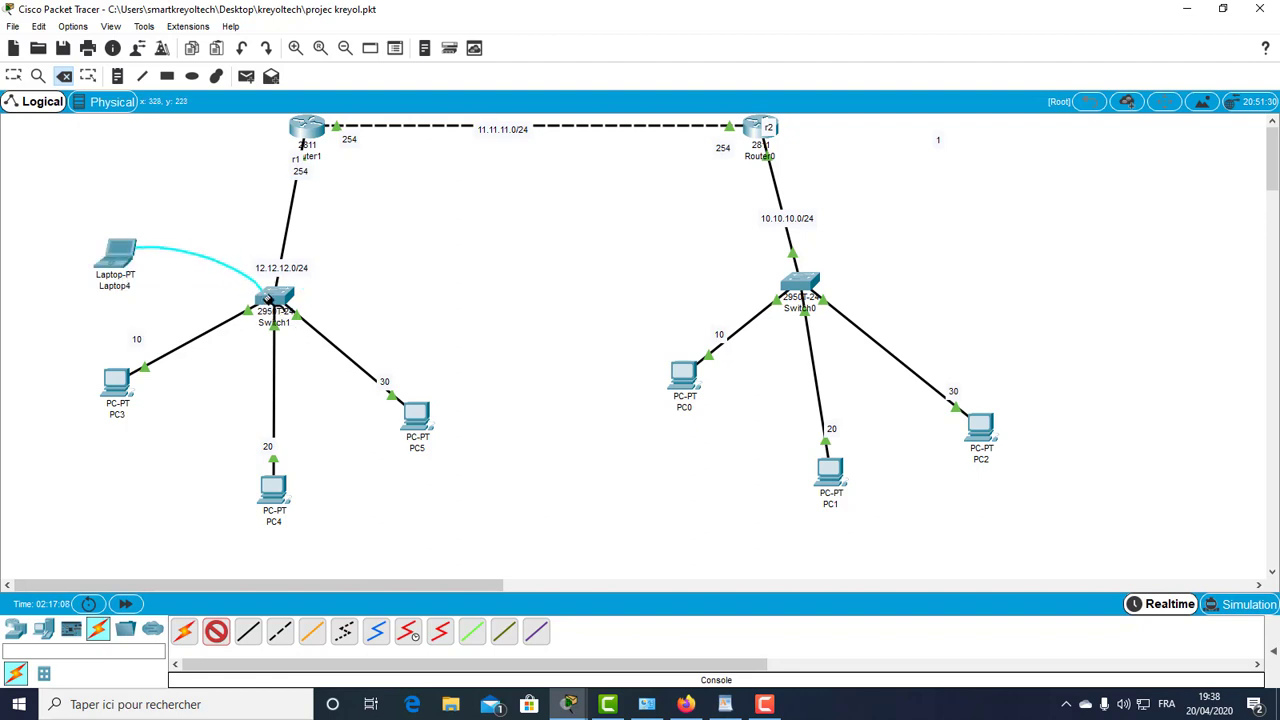
pyautogui.click(268, 298)
pyautogui.click(288, 297)
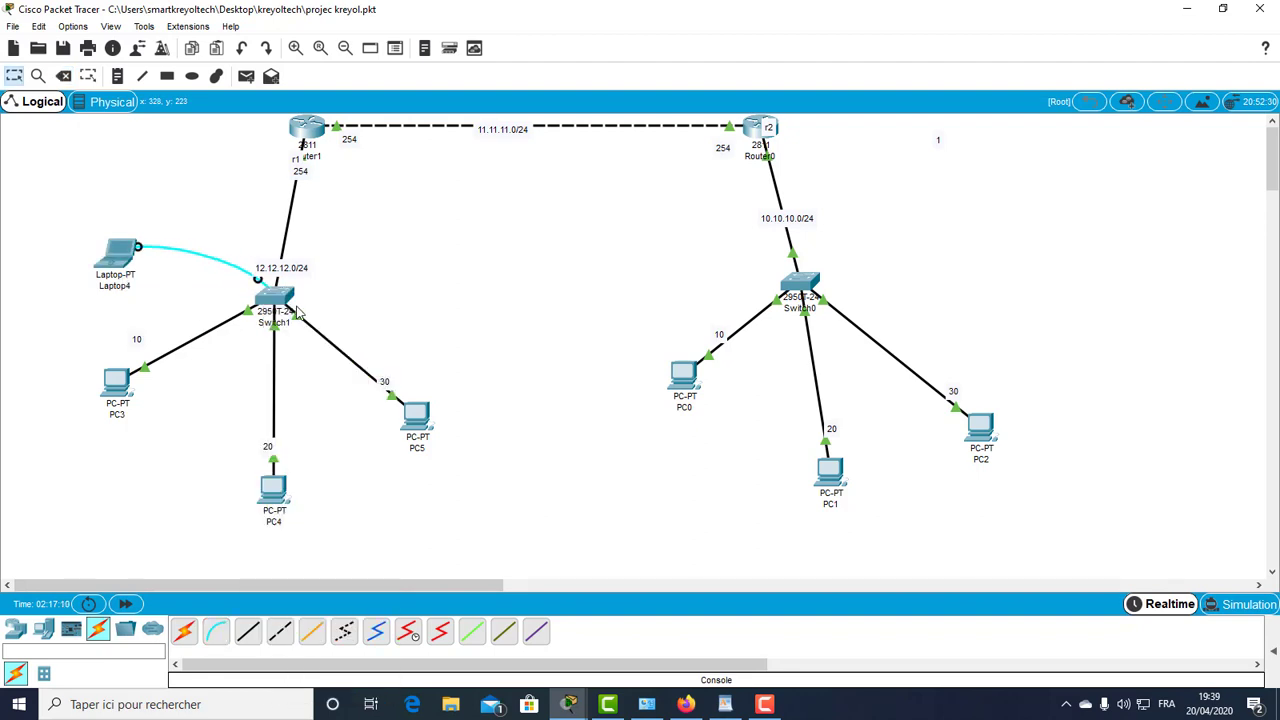
# - Open Laptop4's window full screen and close the old terminal session
pyautogui.click(102, 268)
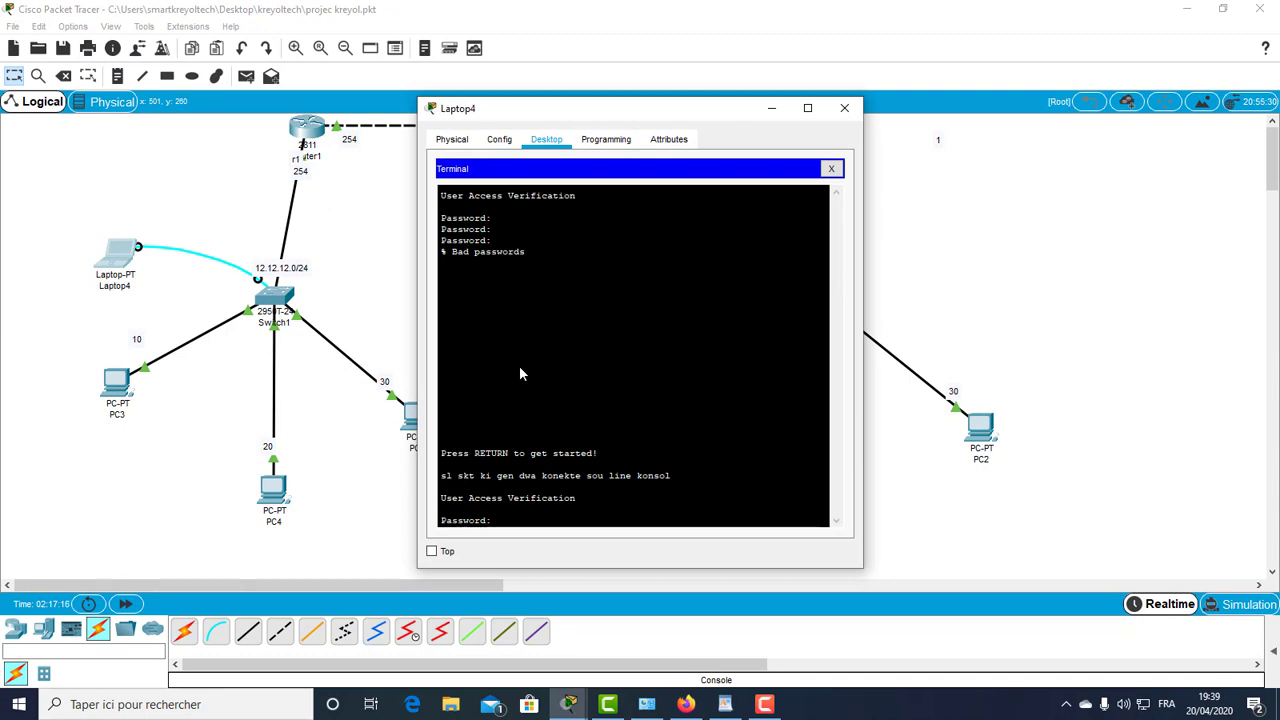
pyautogui.click(807, 107)
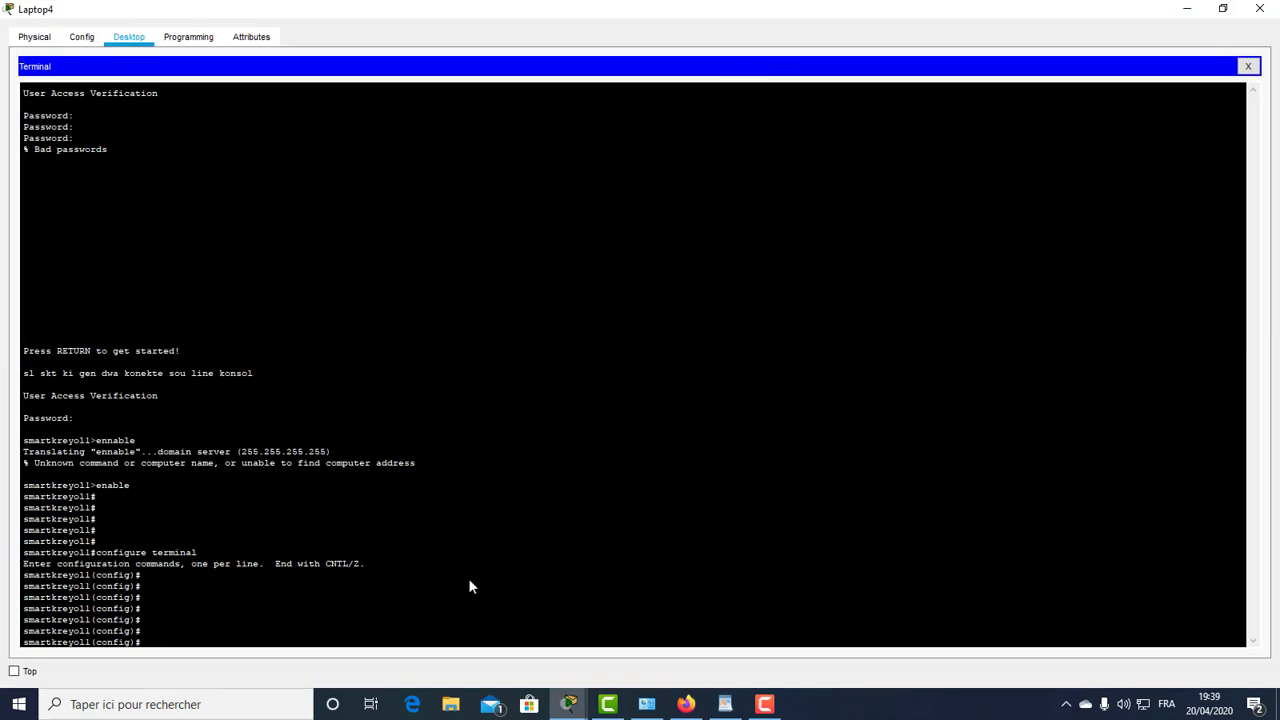
pyautogui.click(1248, 66)
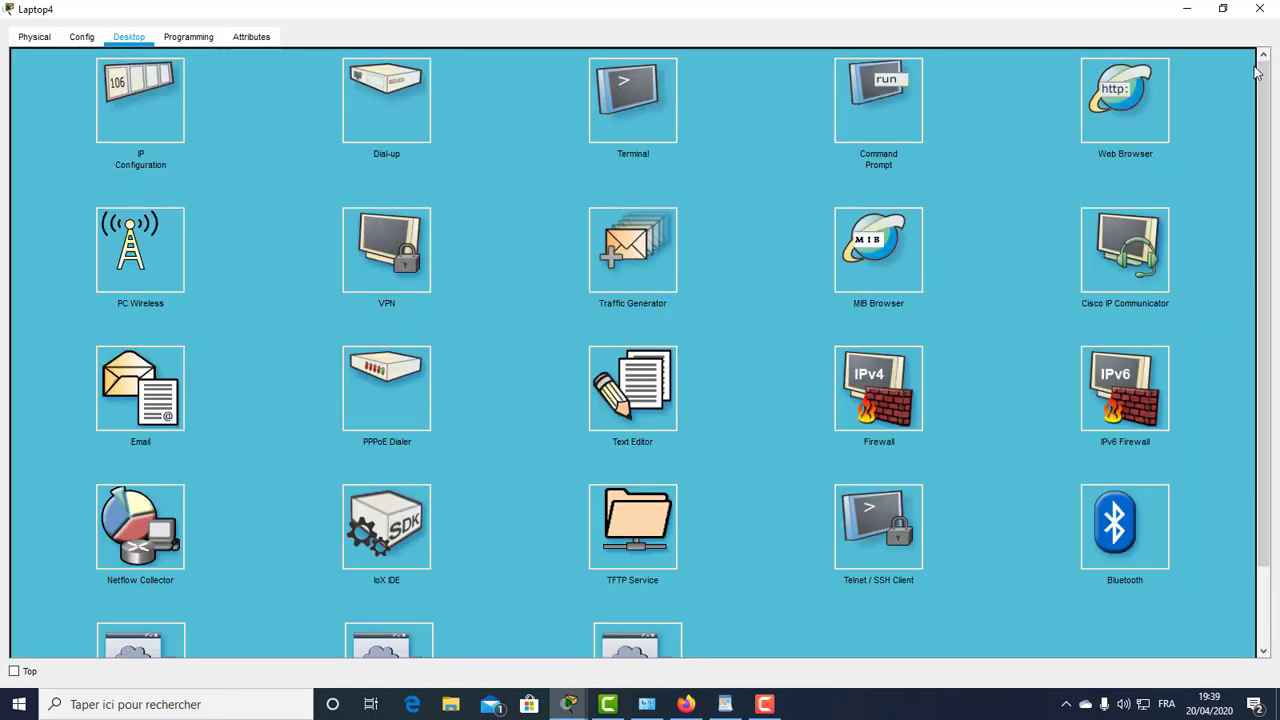
# - Reopen Laptop4's terminal with default serial settings in a maximized window
pyautogui.click(1259, 9)
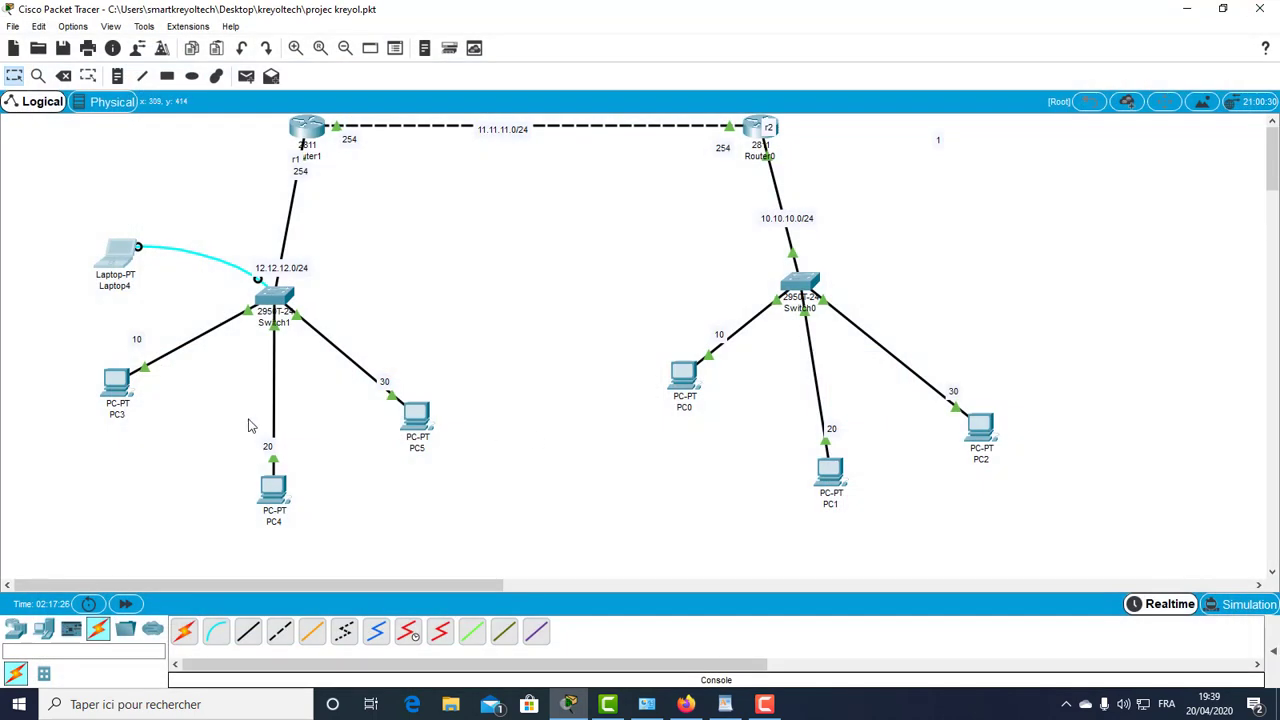
pyautogui.click(108, 262)
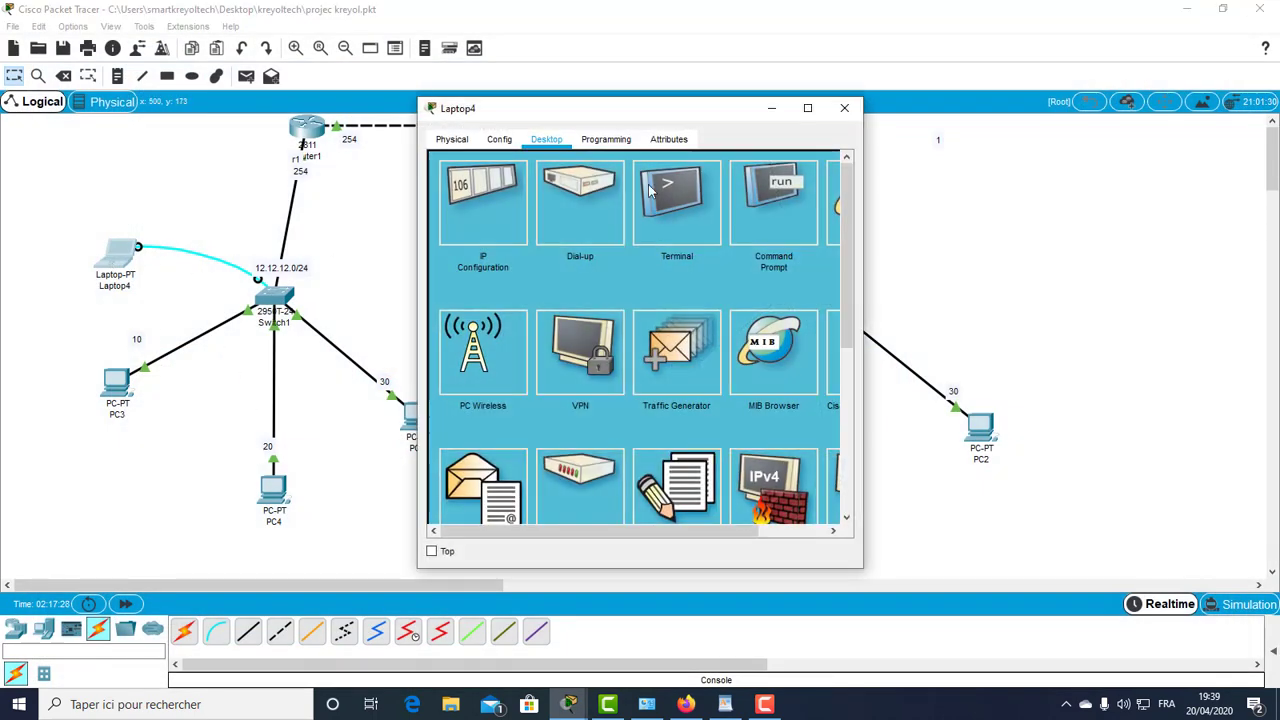
pyautogui.click(683, 227)
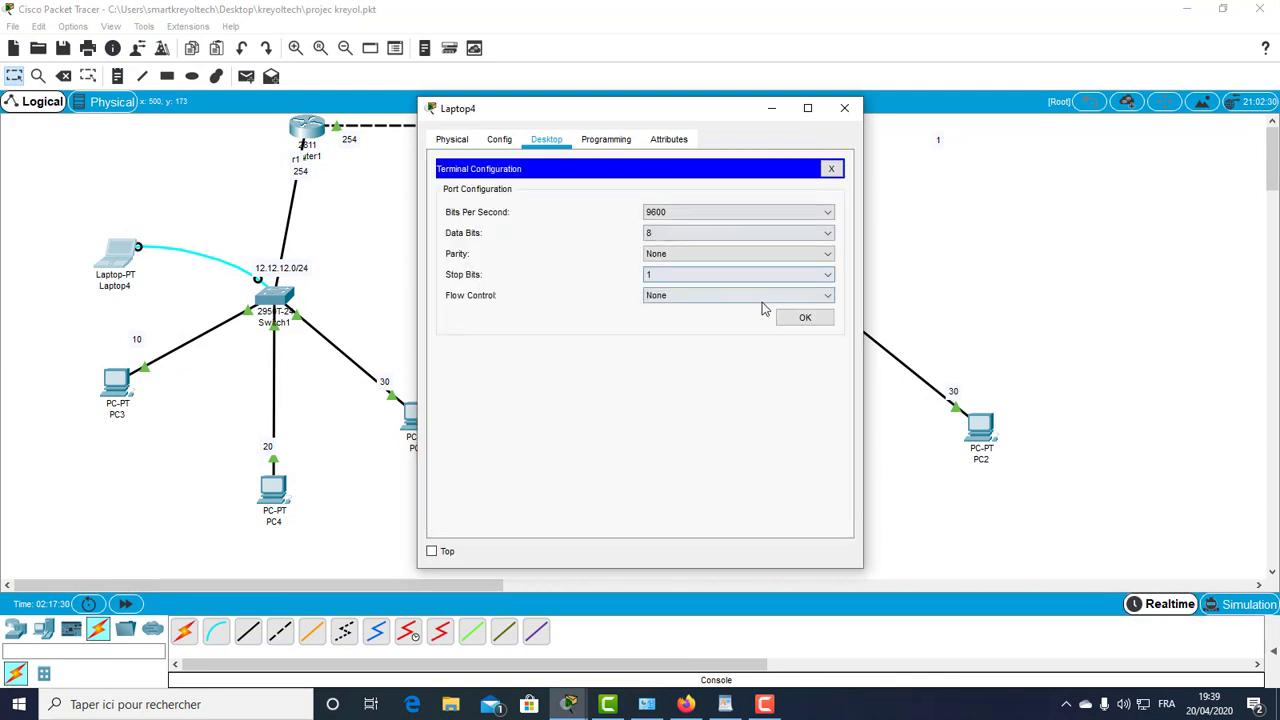
pyautogui.click(804, 318)
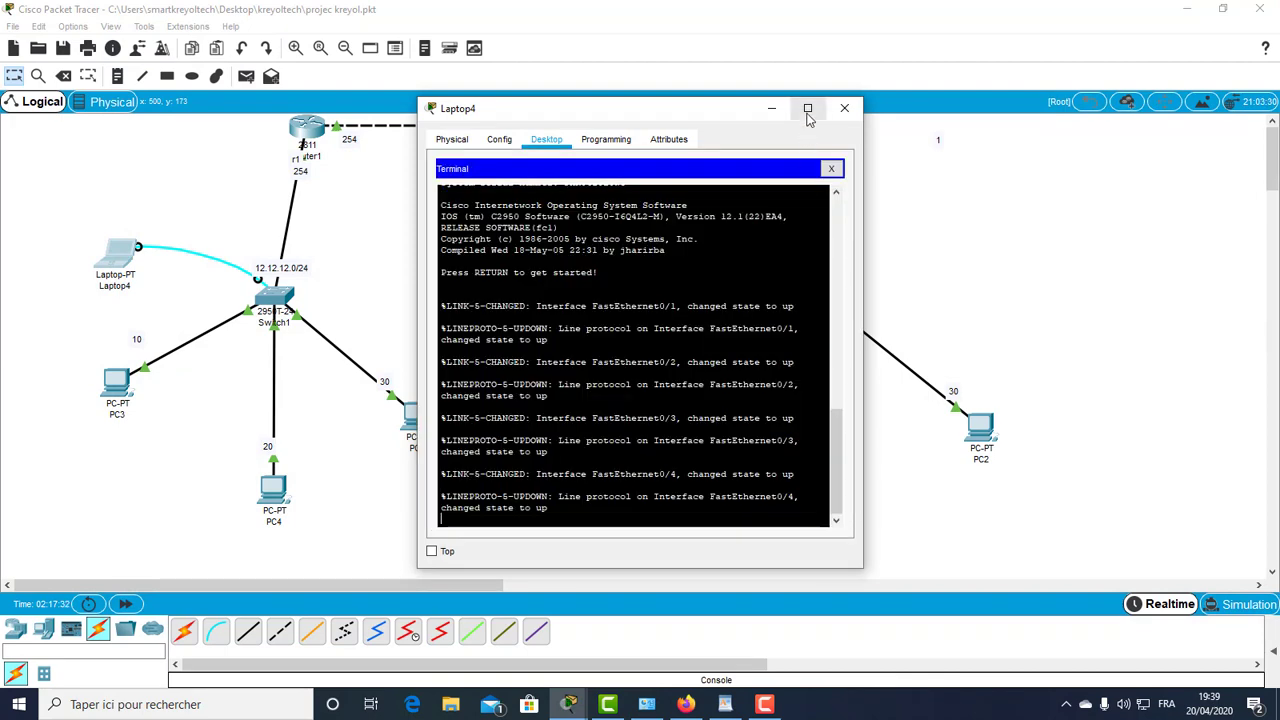
pyautogui.click(808, 108)
# - Wake the switch console and enter privileged, then global configuration mode
pyautogui.press('Return')
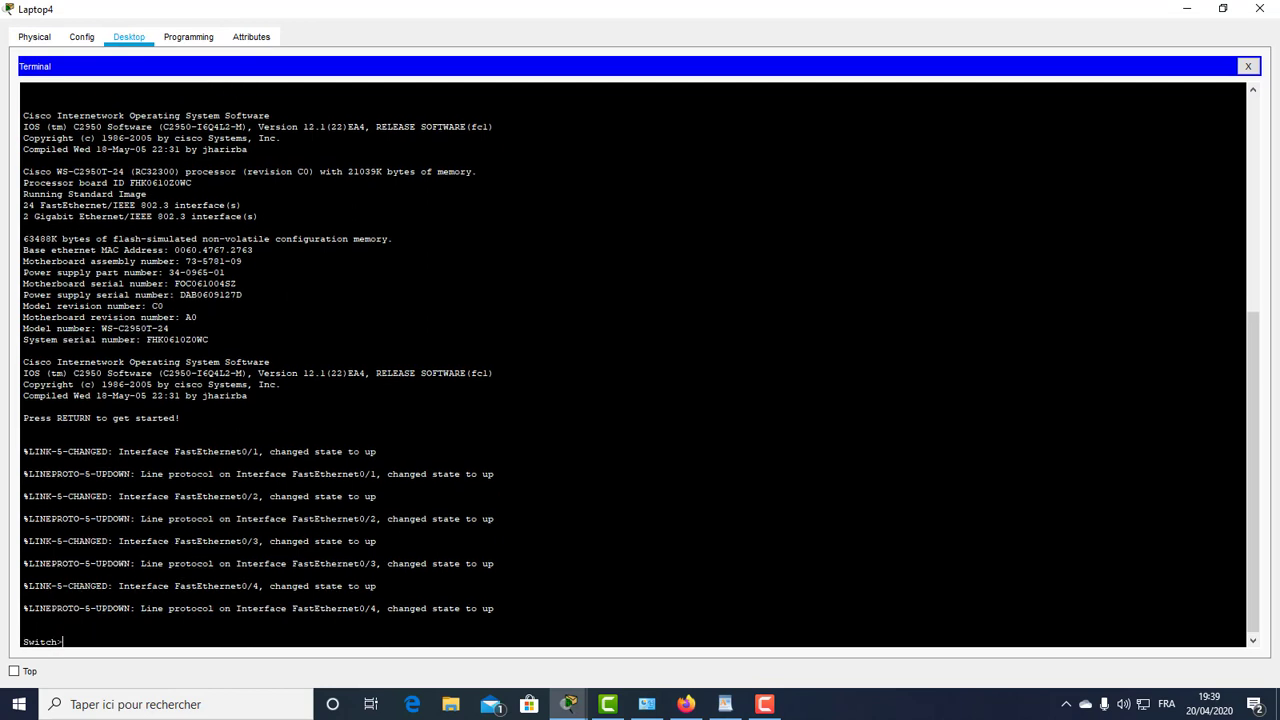
pyautogui.press('Return')
pyautogui.press('Return')
pyautogui.press('Return')
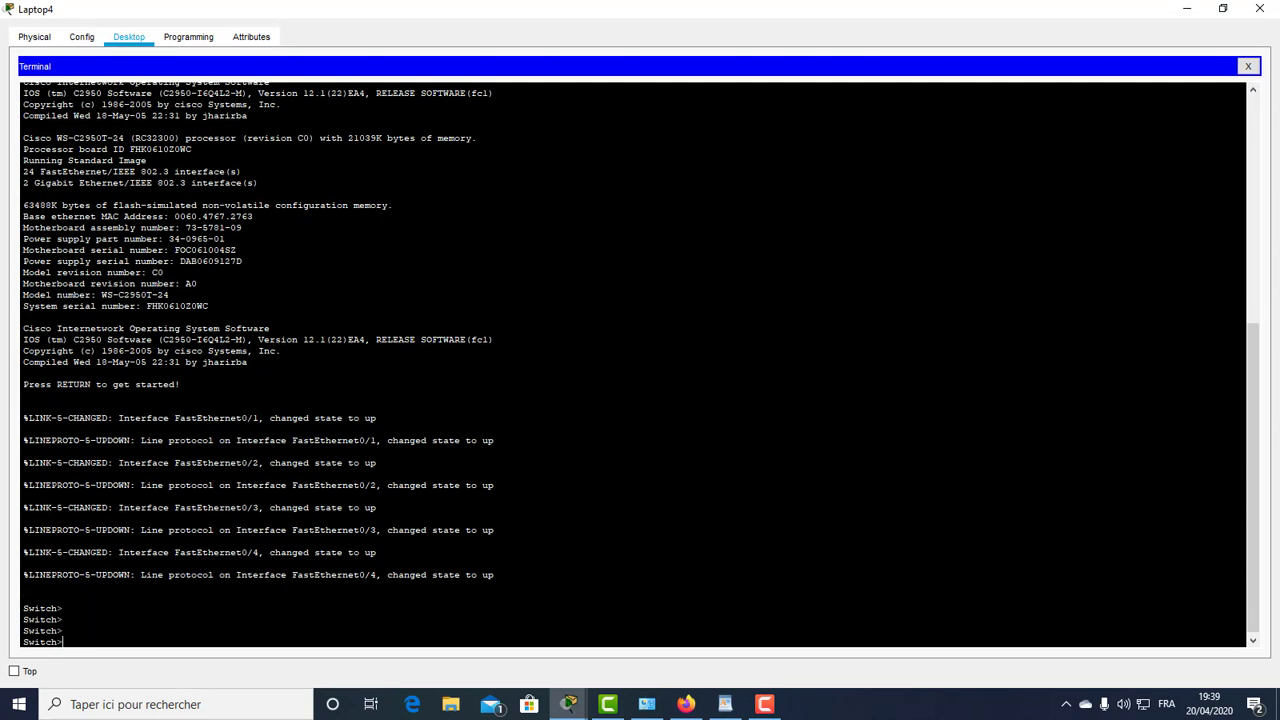
pyautogui.write('en')
pyautogui.press('Return')
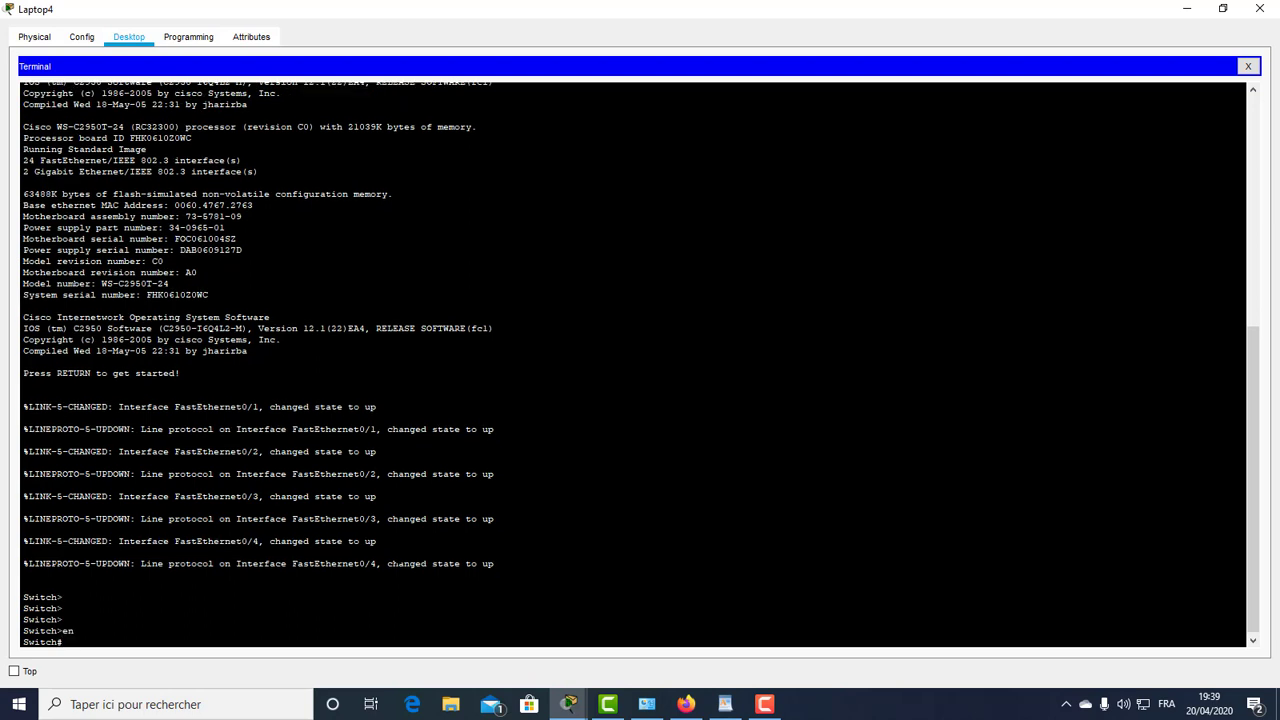
pyautogui.write('con')
pyautogui.press('Return')
pyautogui.press('Return')
pyautogui.press('Return')
pyautogui.press('Return')
pyautogui.press('Return')
pyautogui.press('Return')
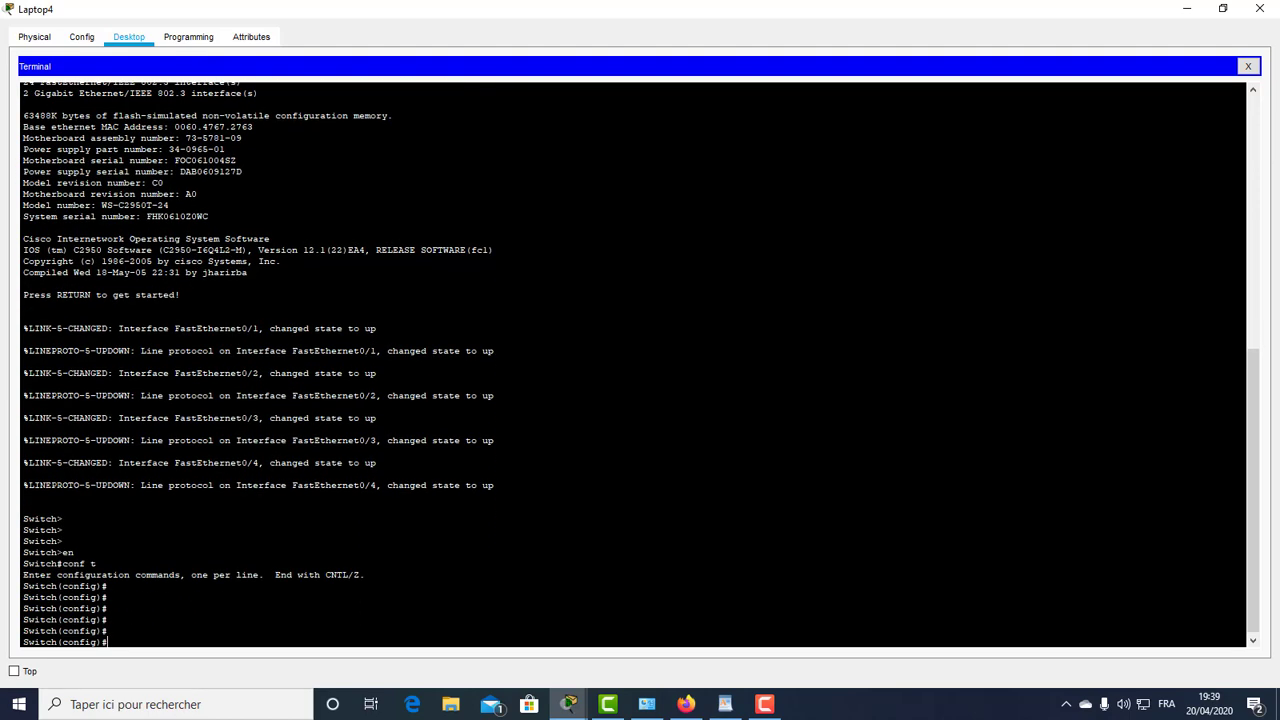
pyautogui.write('do')
pyautogui.write(' sh ')
pyautogui.write('runn')
pyautogui.press('Return')
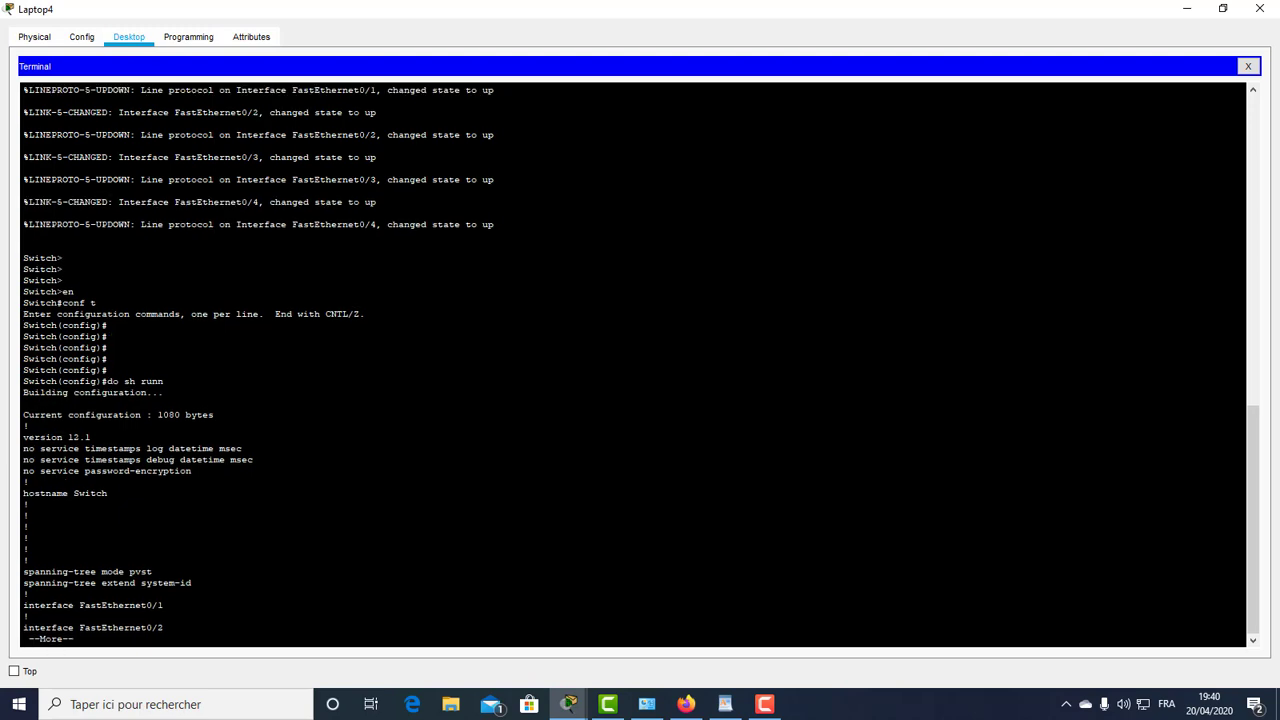
# - Page through Switch1's full running configuration, then return to privileged mode with end
pyautogui.scroll(6, 634, 365)
pyautogui.scroll(-6, 634, 365)
pyautogui.press('Return')
pyautogui.press('Return')
pyautogui.press('Return')
pyautogui.press('Return')
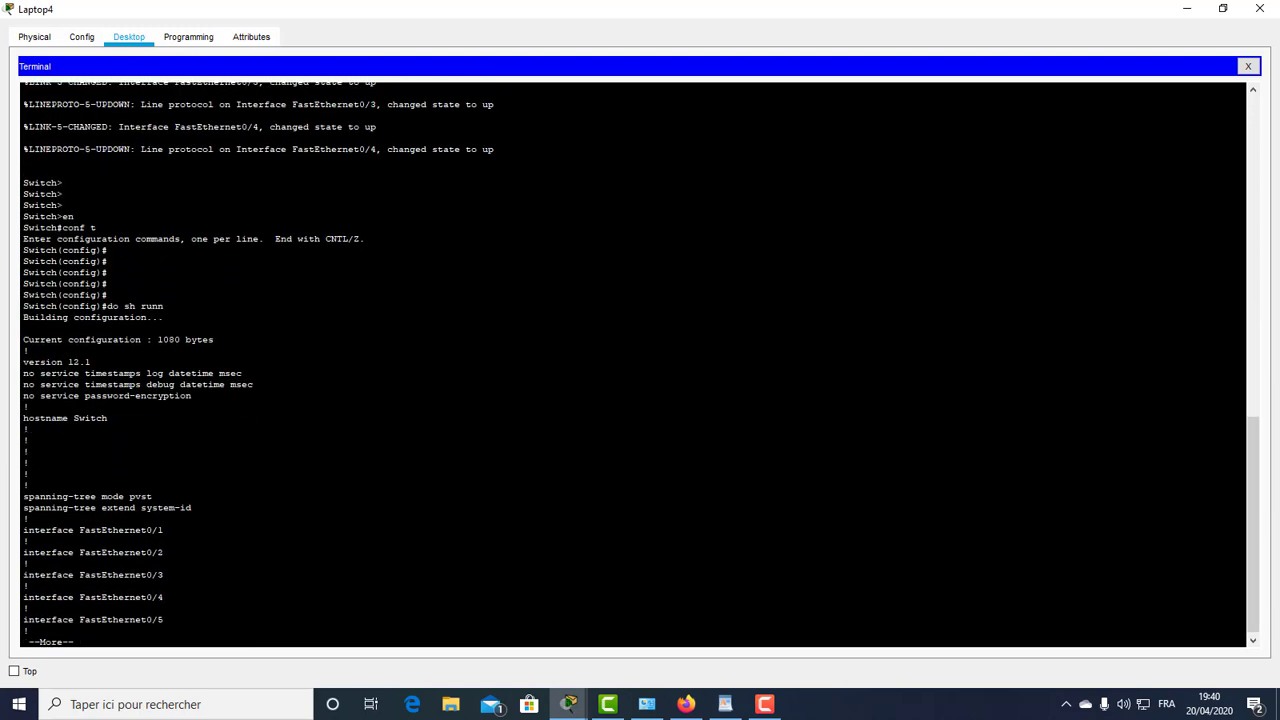
pyautogui.press('Return')
pyautogui.press('Return')
pyautogui.press('Return')
pyautogui.press('Return')
pyautogui.press('Return')
pyautogui.press('Return')
pyautogui.press('Return')
pyautogui.press('Return')
pyautogui.press('Return')
pyautogui.press('Return')
pyautogui.press('Return')
pyautogui.press('Return')
pyautogui.press('Return')
pyautogui.press('Return')
pyautogui.press('Return')
pyautogui.press('Return')
pyautogui.press('Return')
pyautogui.press('Return')
pyautogui.press('Return')
pyautogui.press('Return')
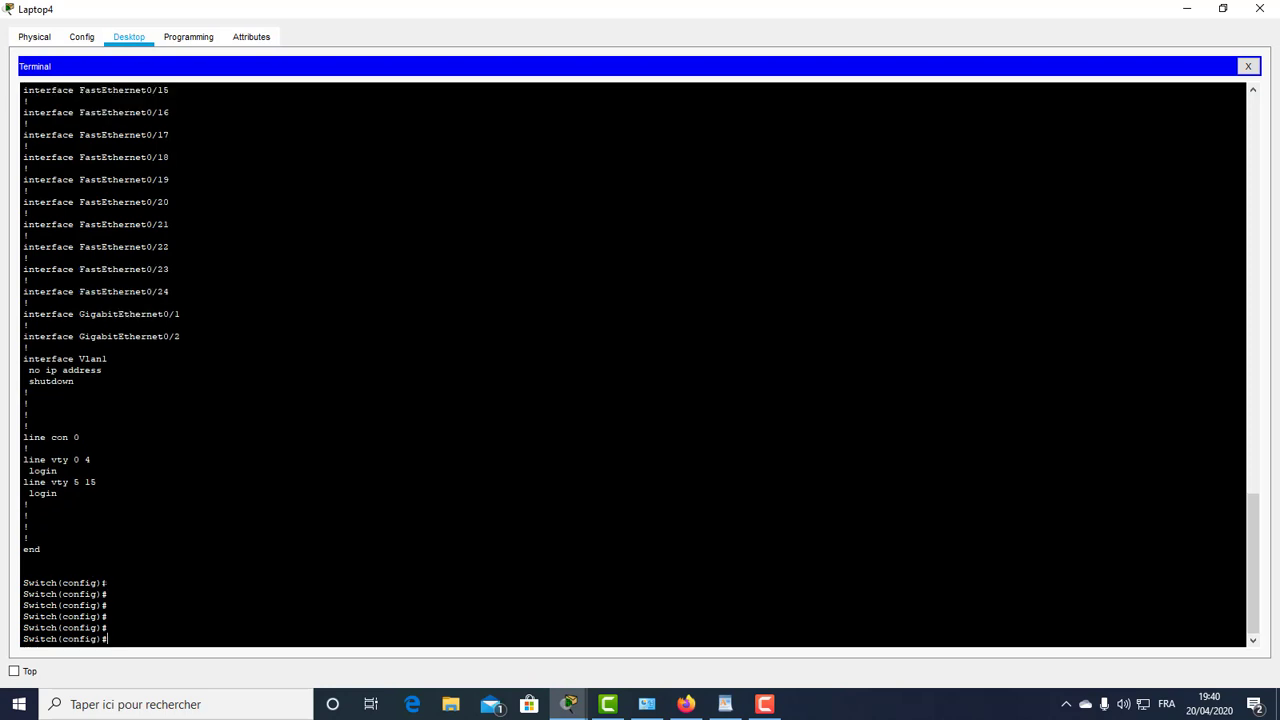
pyautogui.press('Return')
pyautogui.press('Return')
pyautogui.press('Return')
pyautogui.press('Return')
pyautogui.press('Return')
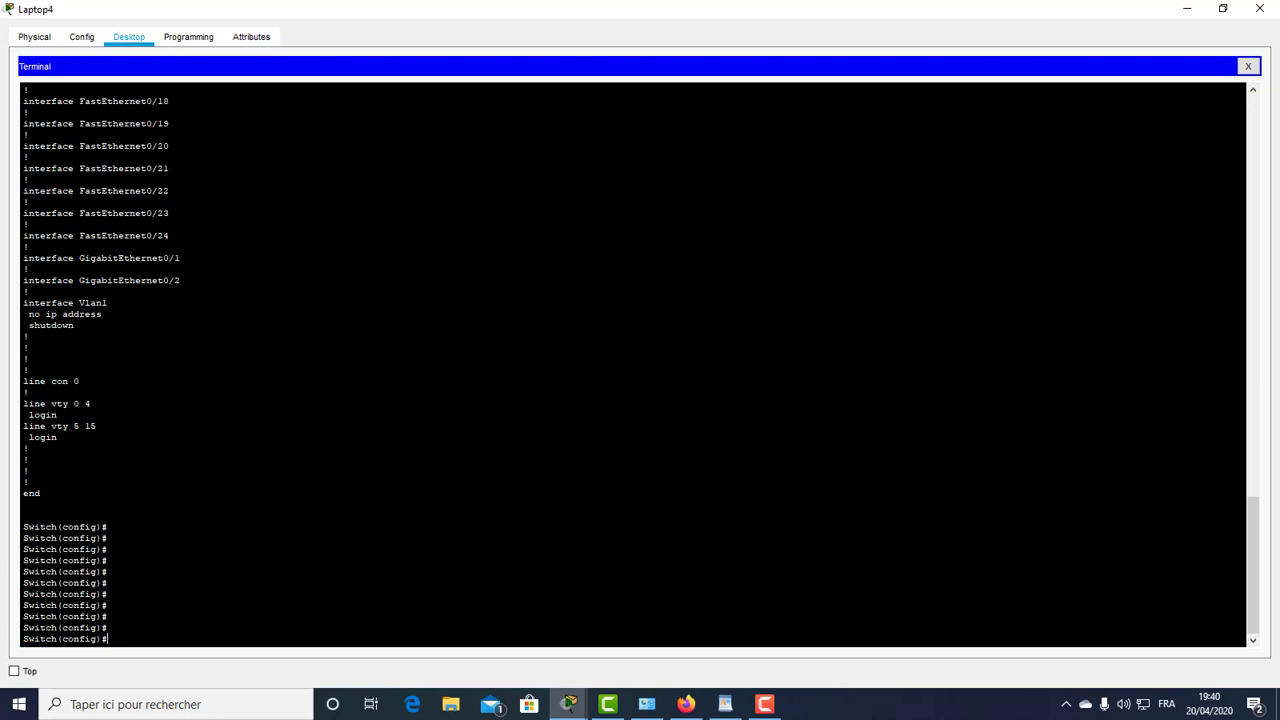
pyautogui.write('e')
pyautogui.press('Return')
pyautogui.press('Return')
pyautogui.press('Return')
pyautogui.press('Return')
pyautogui.press('Return')
pyautogui.press('Return')
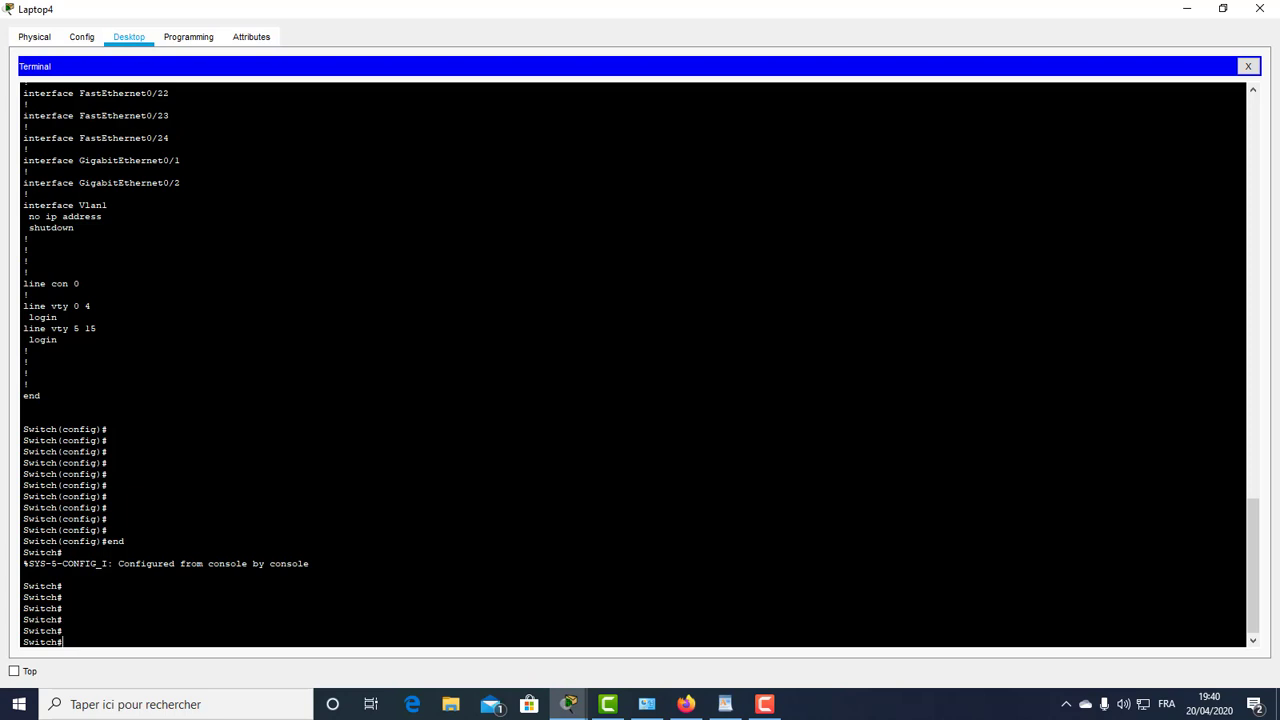
# - Enter configure terminal and apply hostname smartkreyoltech1 to the switch
pyautogui.write('e')
pyautogui.write('con')
pyautogui.press('Return')
pyautogui.press('Return')
pyautogui.press('Return')
pyautogui.press('Return')
pyautogui.press('Return')
pyautogui.press('Return')
pyautogui.write('configure')
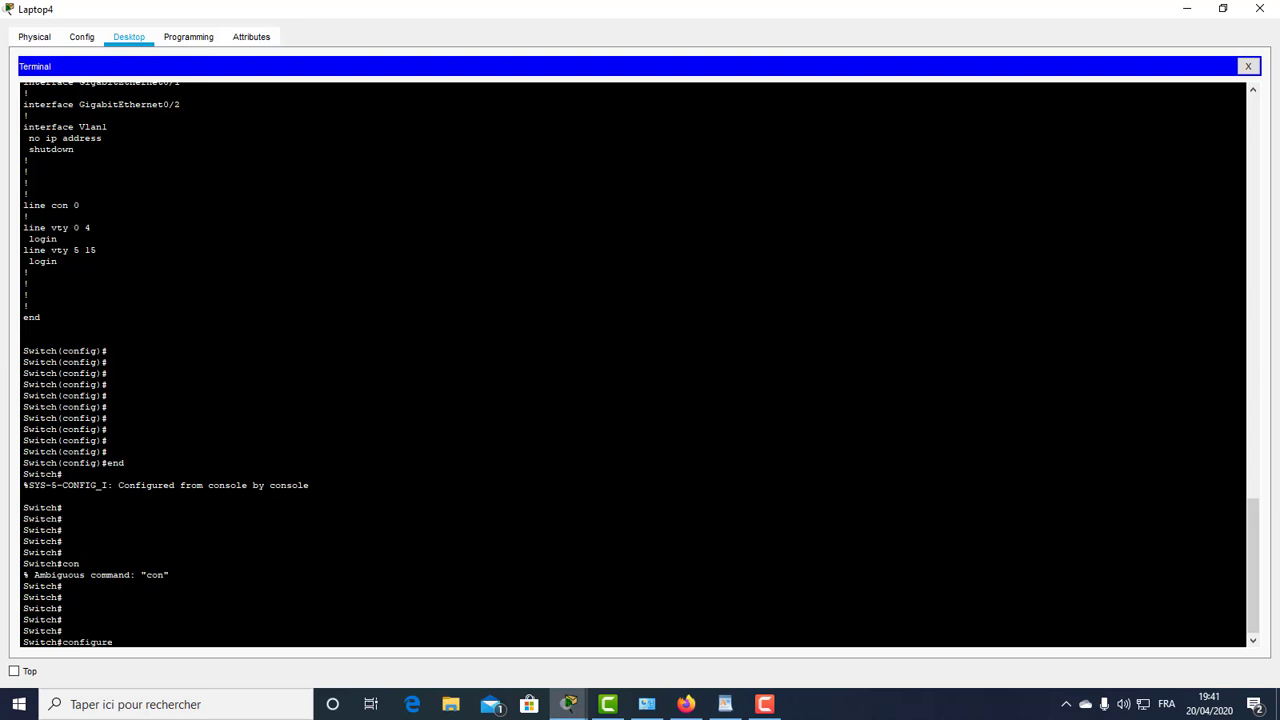
pyautogui.write(' ter')
pyautogui.write('min')
pyautogui.write('al')
pyautogui.press('Return')
pyautogui.press('Return')
pyautogui.press('Return')
pyautogui.press('Return')
pyautogui.press('Return')
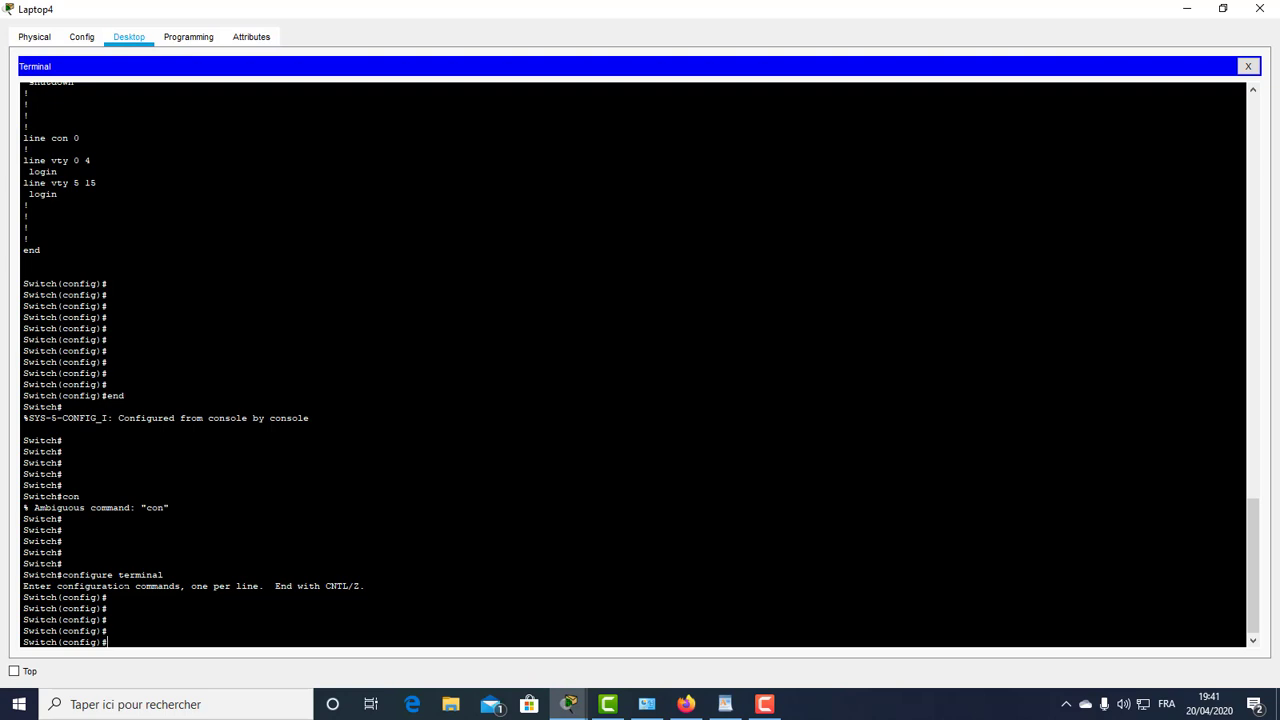
pyautogui.write('hostname')
pyautogui.write(' sm')
pyautogui.write('art')
pyautogui.write('kreyol')
pyautogui.write('tech')
pyautogui.write('1')
pyautogui.press('Return')
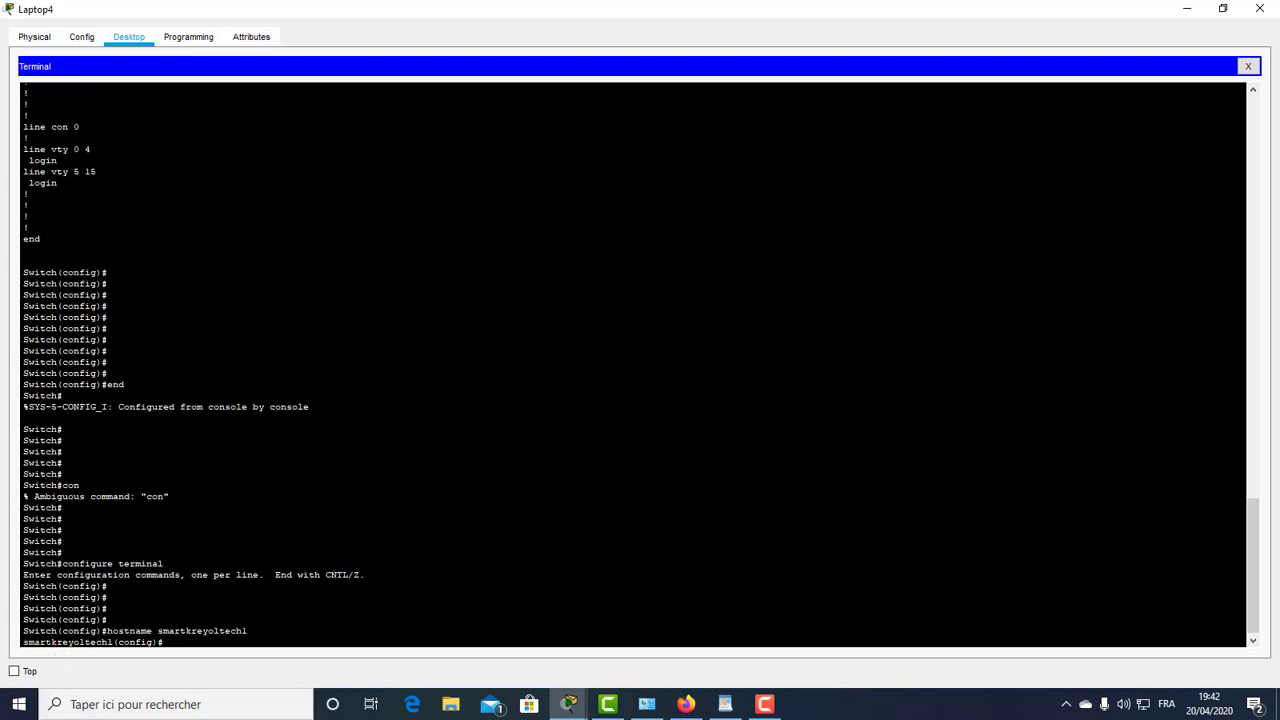
pyautogui.press('Return')
pyautogui.press('Return')
pyautogui.press('Return')
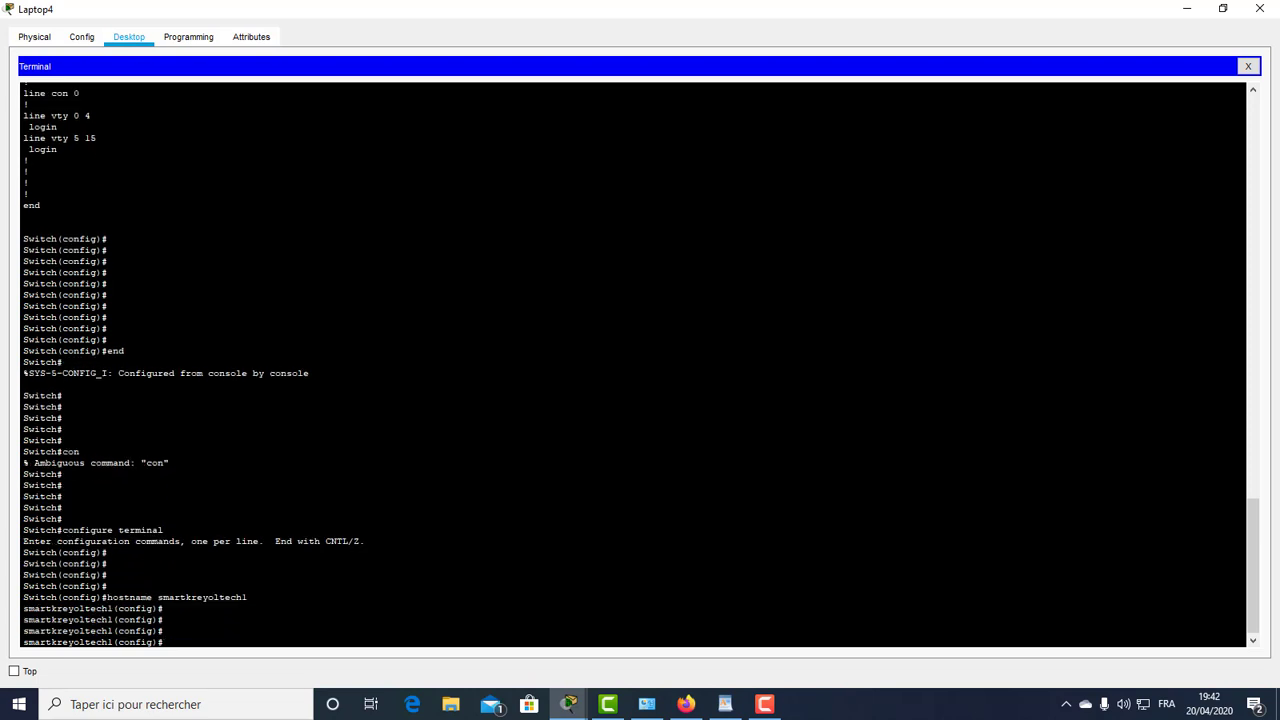
# - Apply banner motd /se sel skt ki gen dwa konekte sou line konsol/ on the switch
pyautogui.write('banner motd ')
pyautogui.write('/se')
pyautogui.press('BackSpace')
pyautogui.press('BackSpace')
pyautogui.press('BackSpace')
pyautogui.write('se')
pyautogui.press('BackSpace')
pyautogui.press('BackSpace')
pyautogui.press('BackSpace')
pyautogui.press('BackSpace')
pyautogui.press('BackSpace')
pyautogui.press('BackSpace')
pyautogui.press('BackSpace')
pyautogui.press('BackSpace')
pyautogui.press('BackSpace')
pyautogui.press('BackSpace')
pyautogui.press('BackSpace')
pyautogui.press('BackSpace')
pyautogui.write('banner')
pyautogui.write(' motd / ')
pyautogui.write('se sel skt')
pyautogui.write(' ki gen d')
pyautogui.write('wa ')
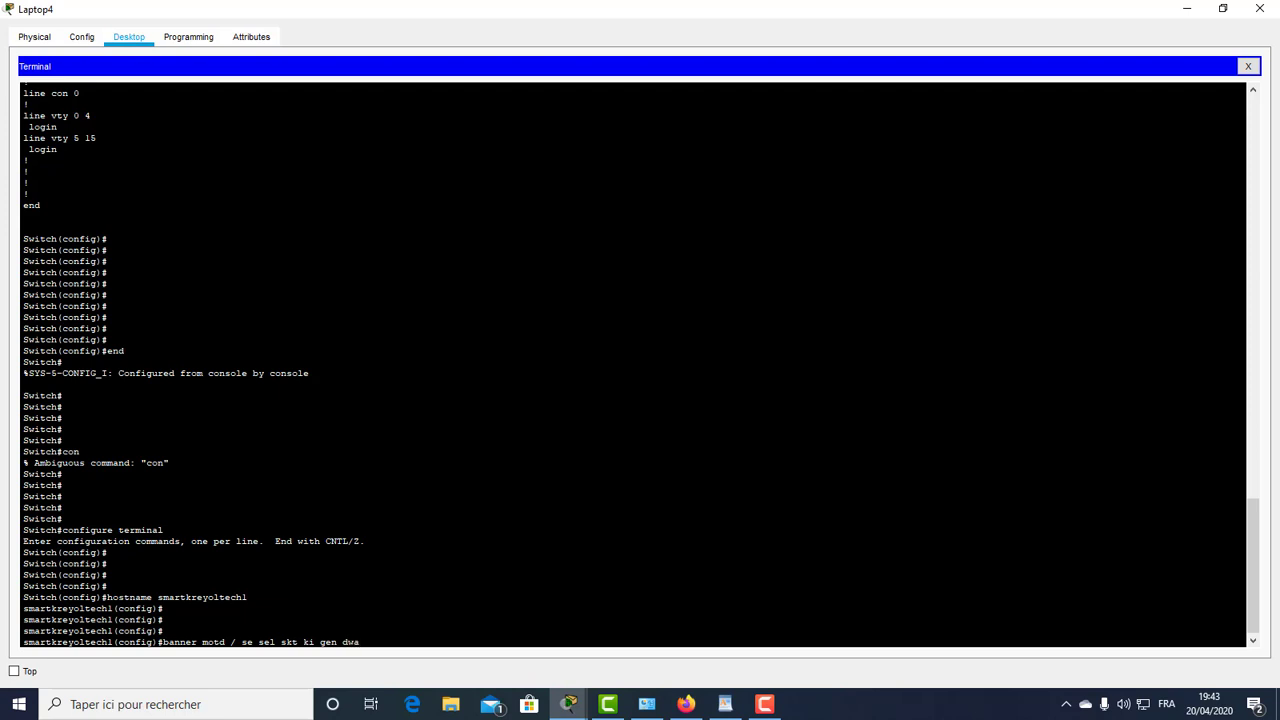
pyautogui.write('kone')
pyautogui.write('kte s')
pyautogui.write('ou line ko')
pyautogui.write('nsi')
pyautogui.press('BackSpace')
pyautogui.write('ol')
pyautogui.write('/')
pyautogui.press('Return')
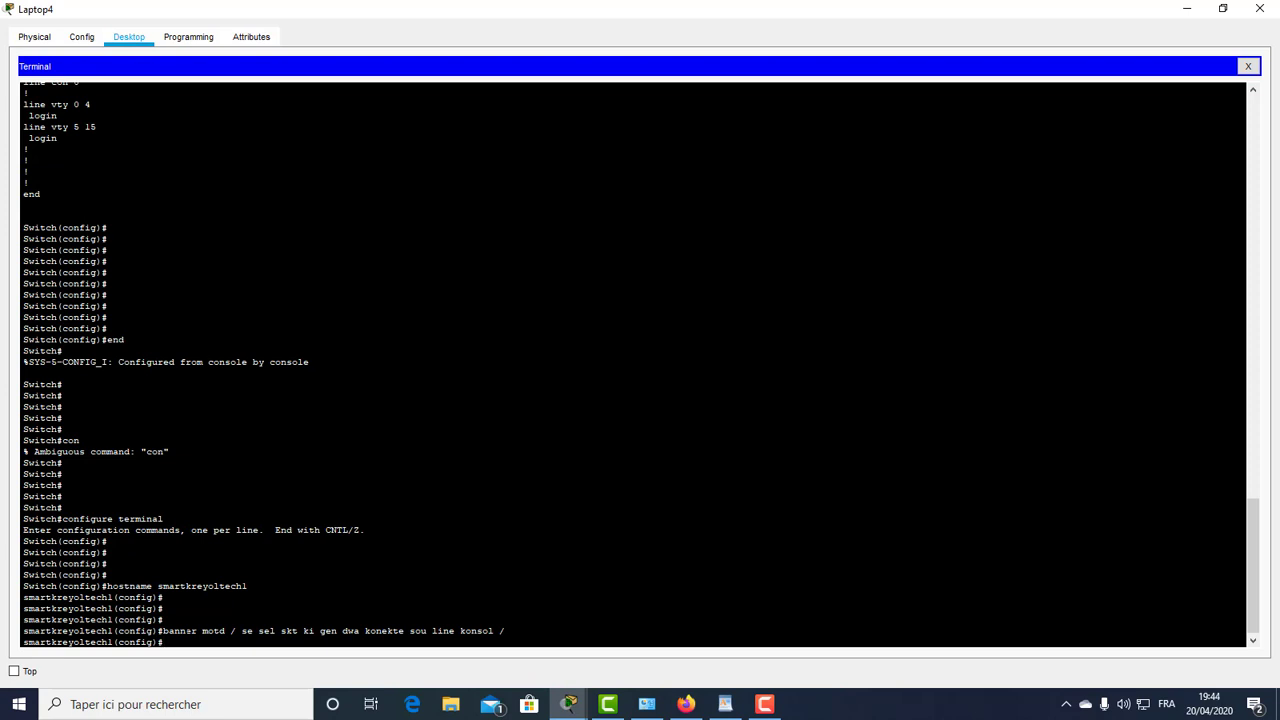
pyautogui.write('line 0')
pyautogui.press('Return')
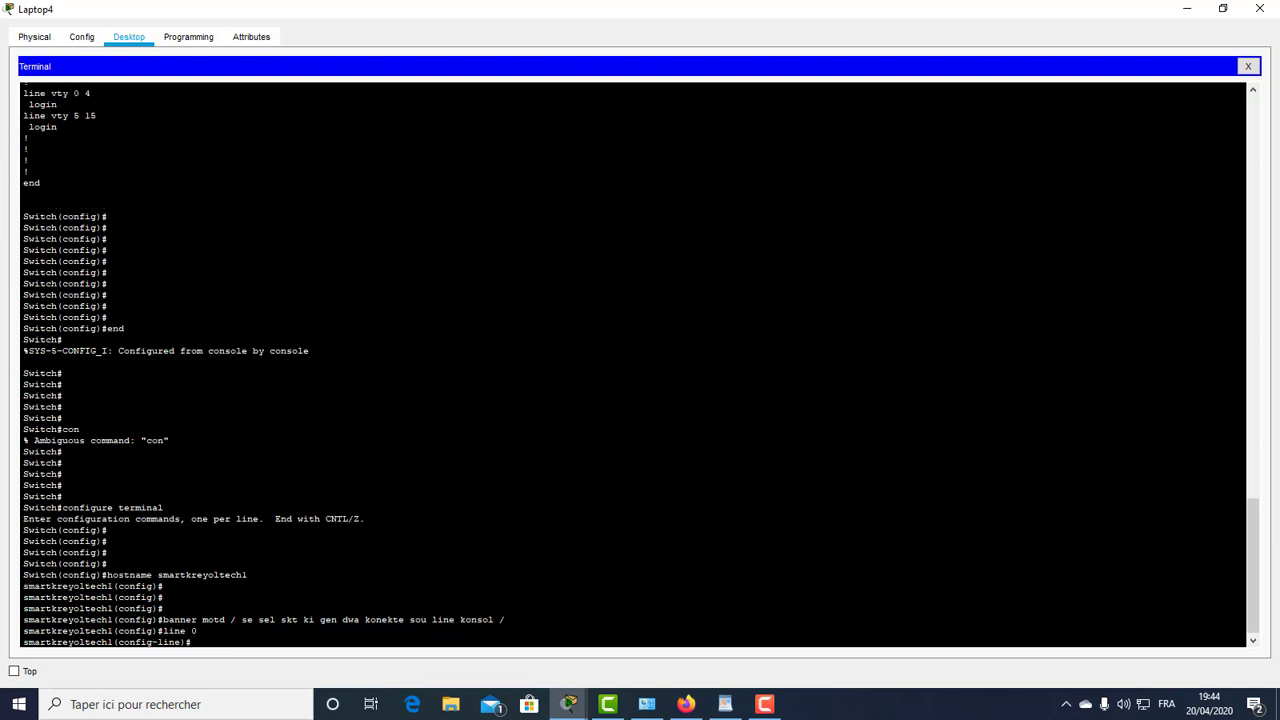
pyautogui.write('pa')
pyautogui.write('ssword ')
pyautogui.write('sktl')
pyautogui.write('//')
pyautogui.press('Return')
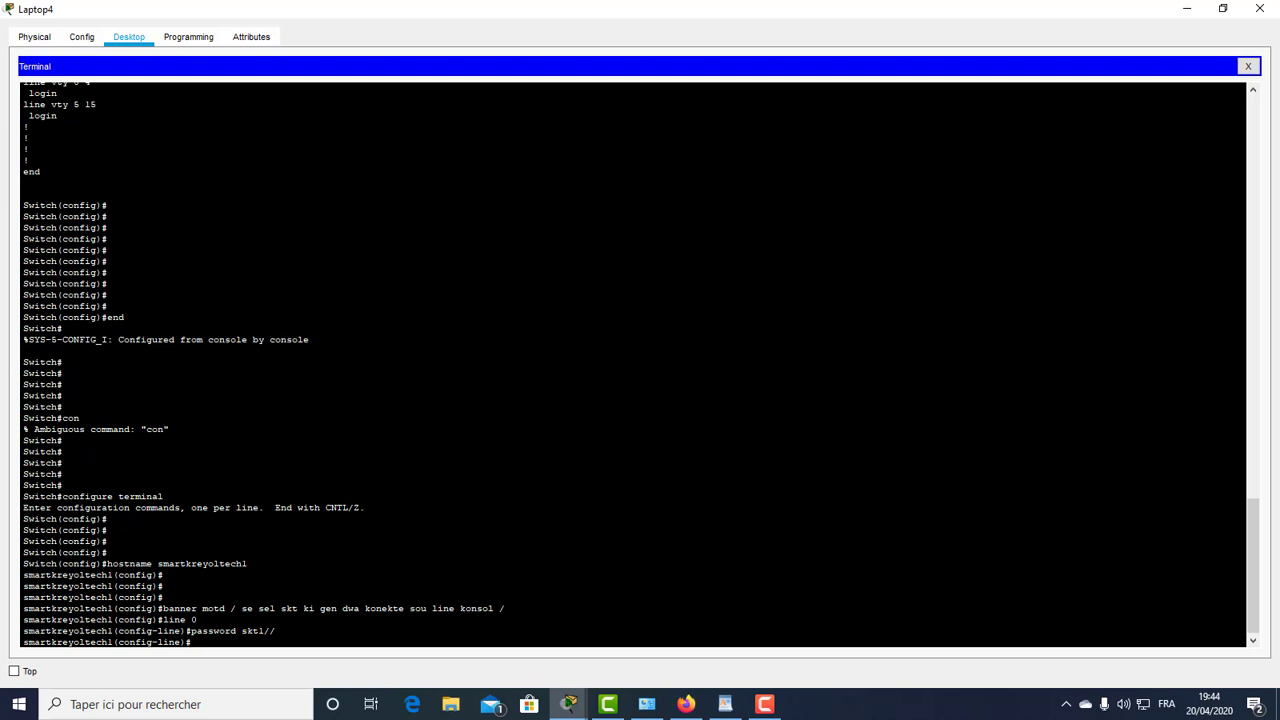
pyautogui.write('login')
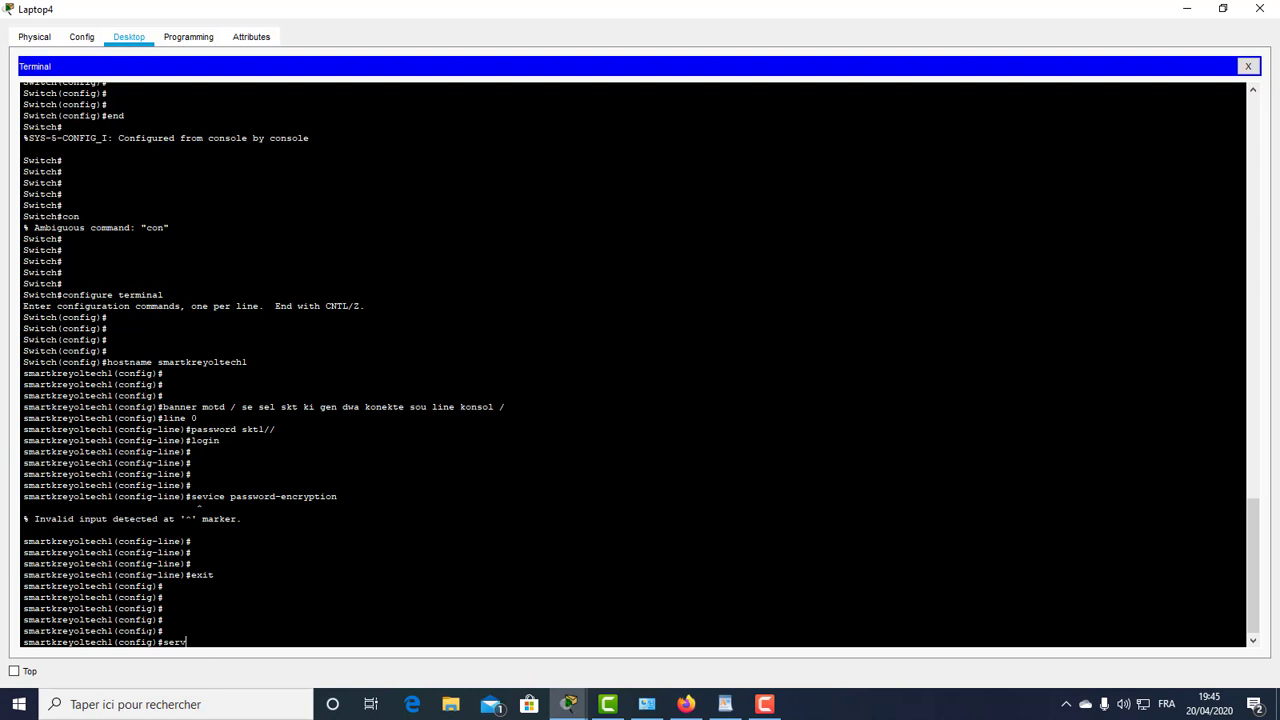
# - Enable service password-encryption on the switch
pyautogui.write('ice')
pyautogui.write(' passw')
pyautogui.write('ord-')
pyautogui.write('encry')
pyautogui.press('BackSpace')
pyautogui.write('ption')
pyautogui.press('Return')
pyautogui.press('Return')
pyautogui.press('Return')
pyautogui.press('Return')
pyautogui.press('Return')
pyautogui.press('Return')
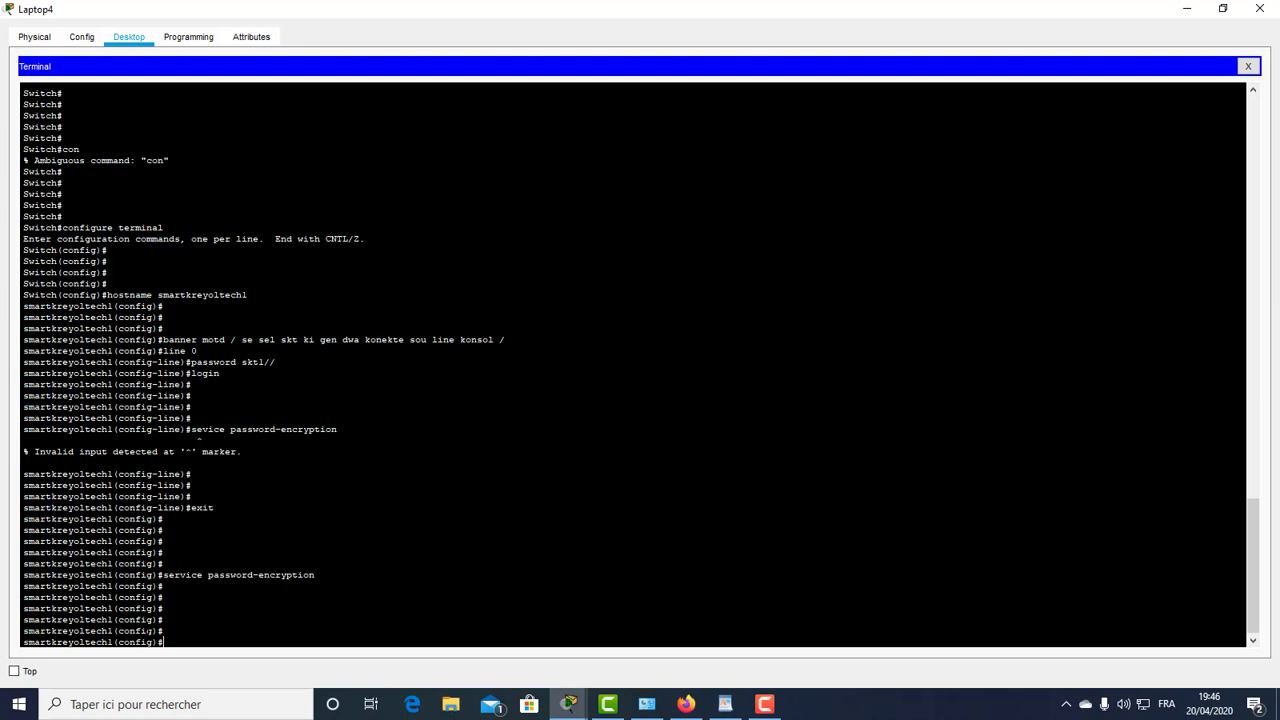
# - Save Smartkreyoltech1's running configuration with 'do w' and leave config mode with 'end'
pyautogui.press('Return')
pyautogui.press('Return')
pyautogui.press('Return')
pyautogui.press('Return')
pyautogui.press('Return')
pyautogui.press('Return')
pyautogui.press('Return')
pyautogui.press('Return')
pyautogui.write('do w')
pyautogui.press('Return')
pyautogui.press('Return')
pyautogui.press('Return')
pyautogui.press('Return')
pyautogui.press('Return')
pyautogui.press('Return')
pyautogui.press('Return')
pyautogui.press('Return')
pyautogui.press('Return')
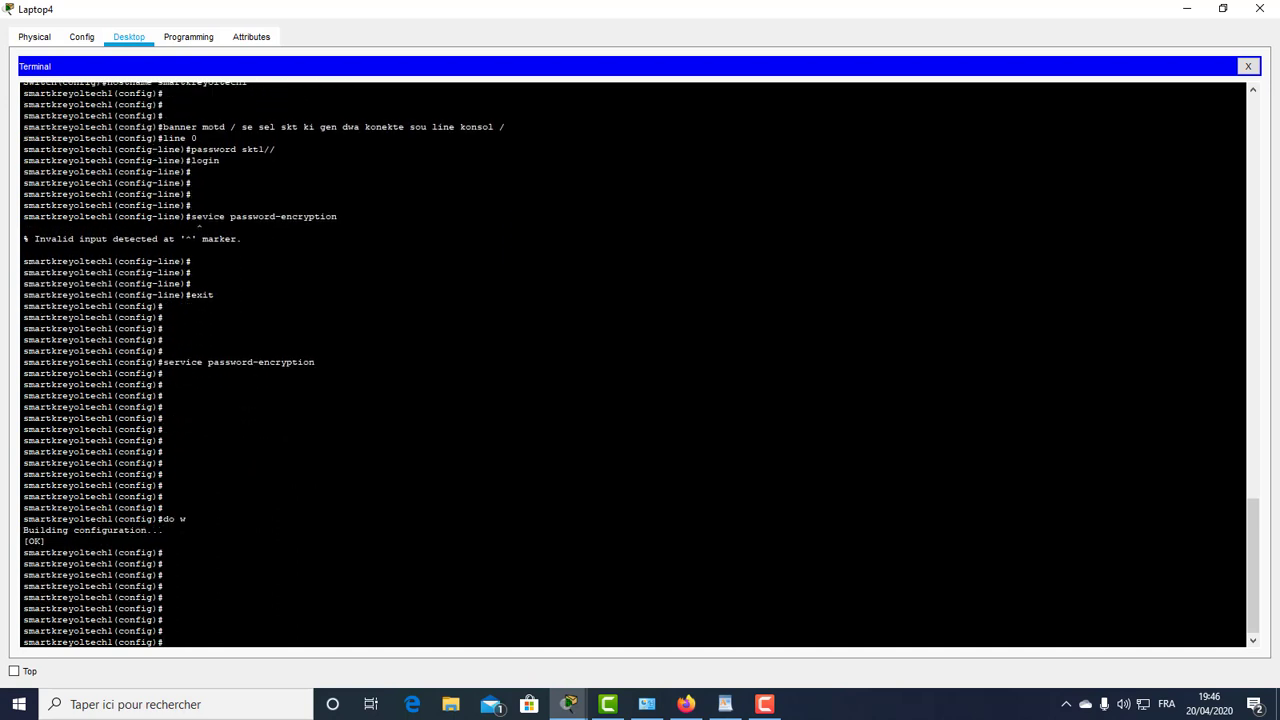
pyautogui.write('end')
pyautogui.press('Return')
pyautogui.press('Return')
pyautogui.press('Return')
pyautogui.press('Return')
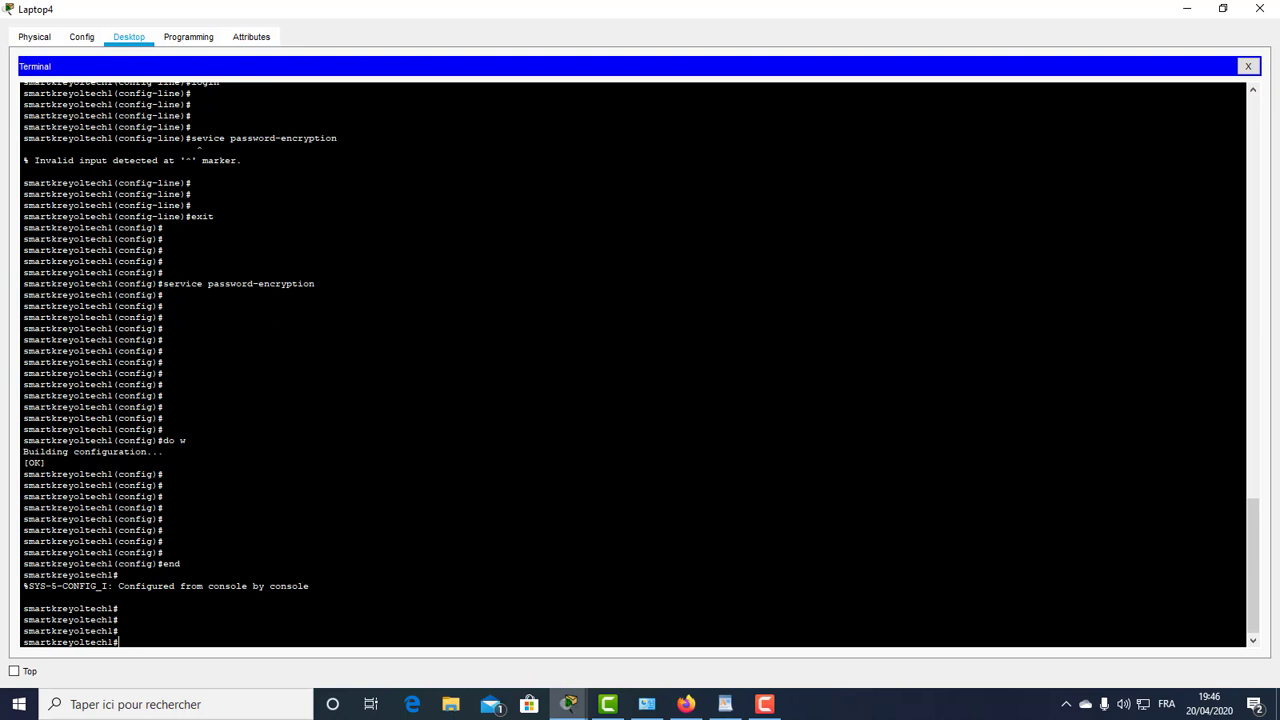